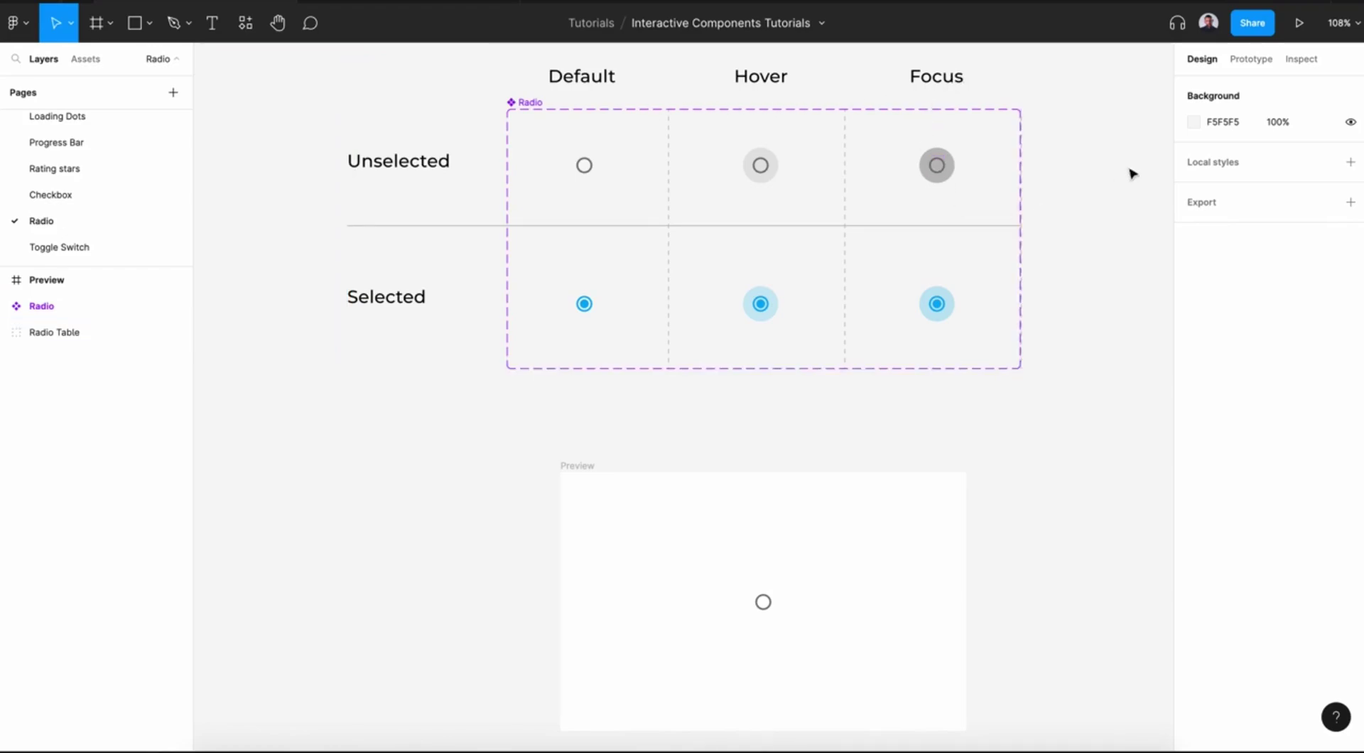
# Show the Radio component's prototype connections, then run the Preview frame full screen and toggle its radio button
pyautogui.click(1250, 59)
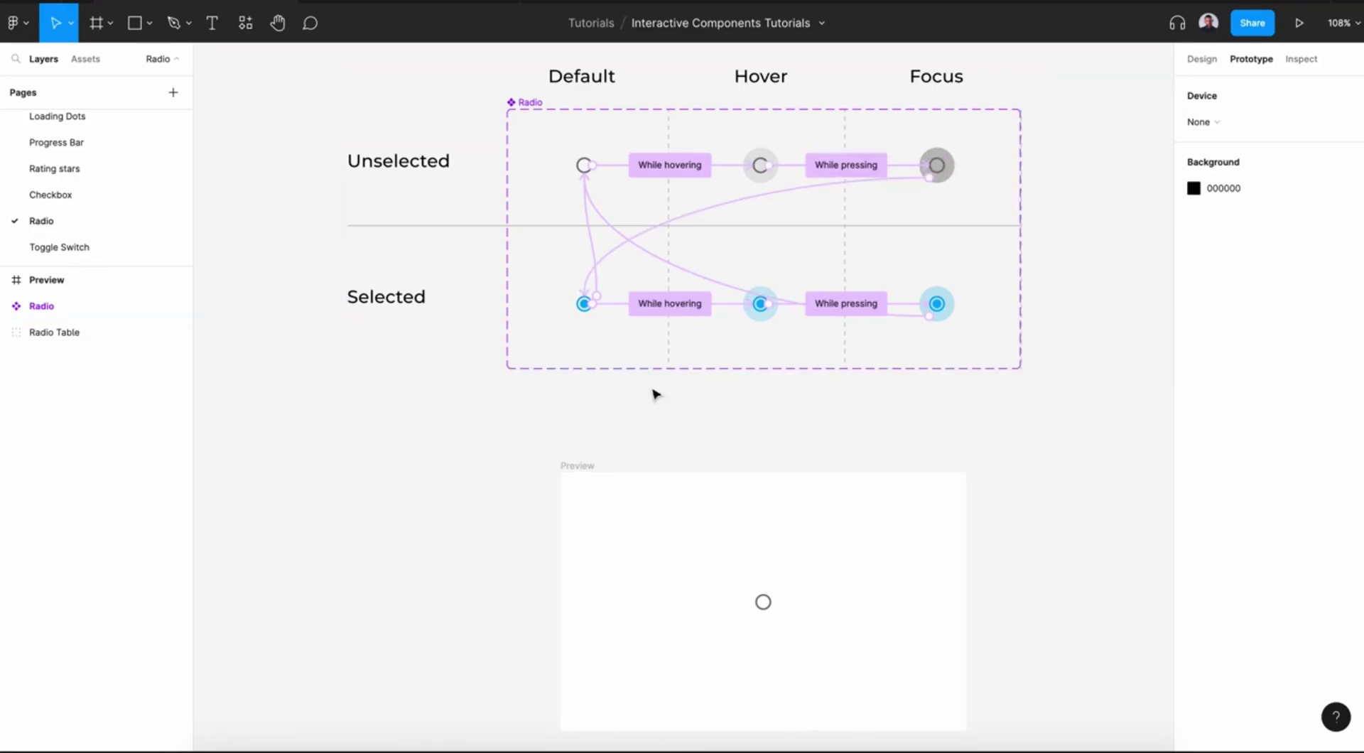
pyautogui.click(592, 471)
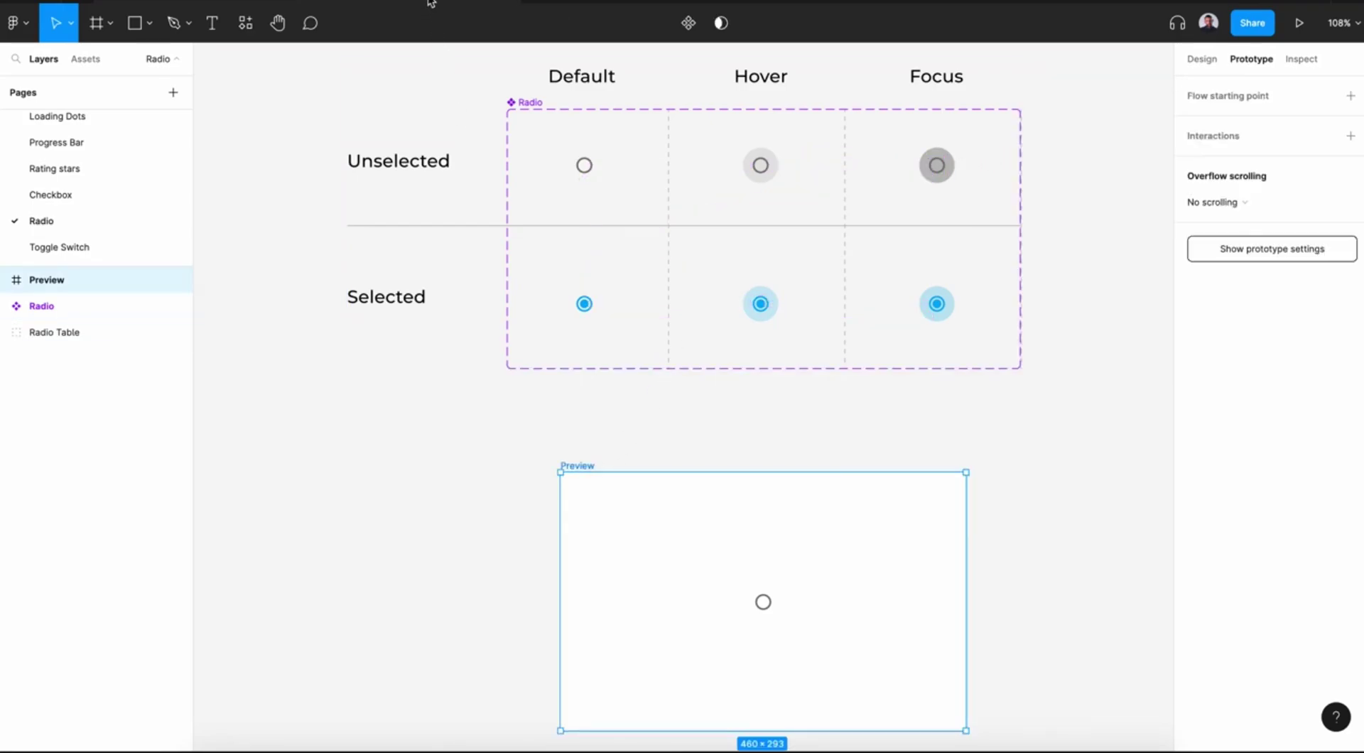
pyautogui.press('super+alt+Return')
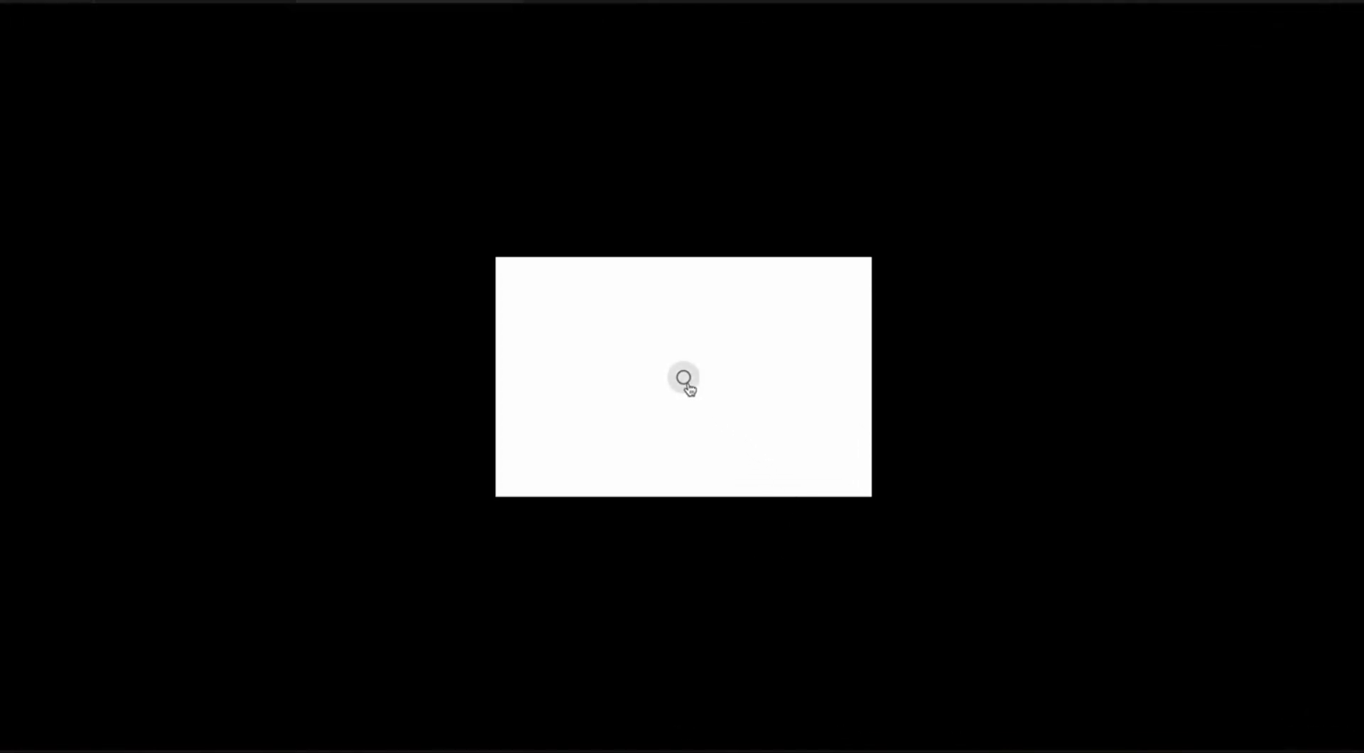
pyautogui.click(684, 380)
pyautogui.click(685, 381)
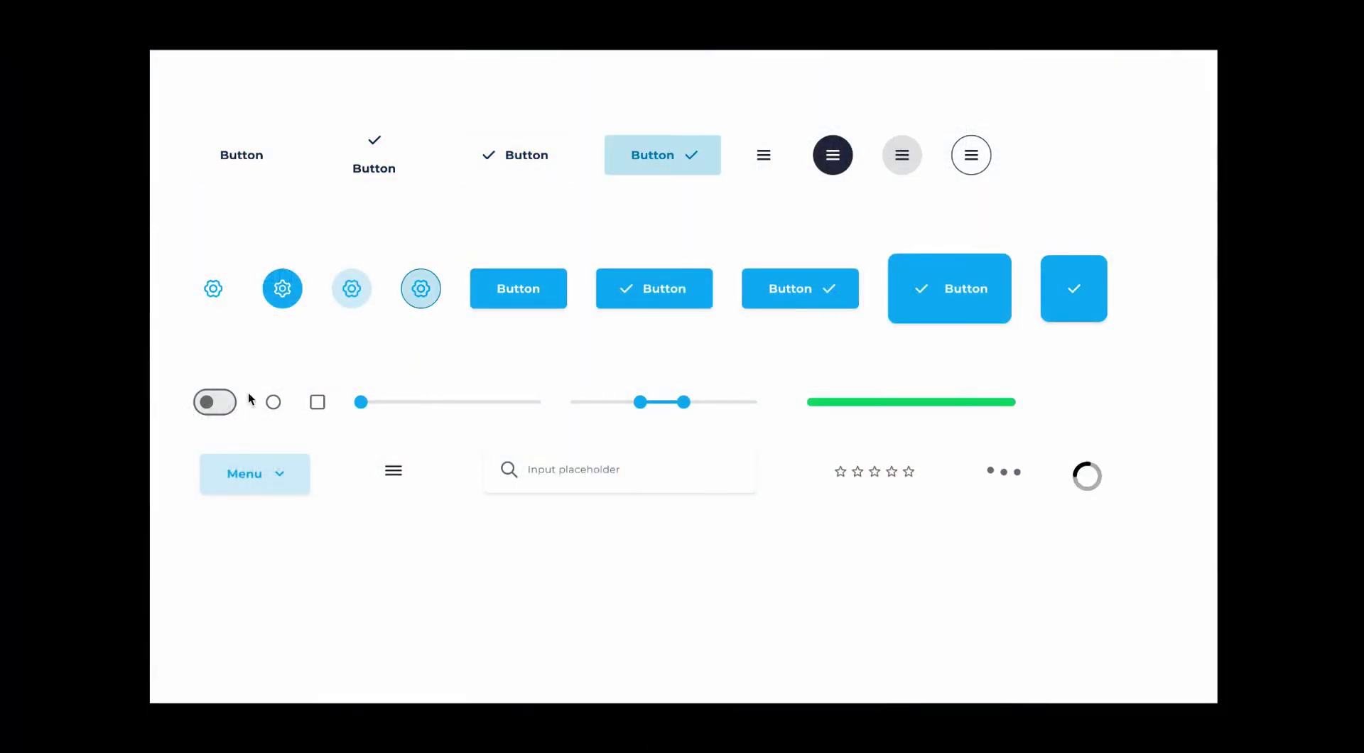
# Try out the radio button, single slider, range slider and search input in the components preview
pyautogui.click(273, 403)
pyautogui.click(361, 402)
pyautogui.click(640, 402)
pyautogui.moveTo(682, 403); pyautogui.dragTo(752, 402)
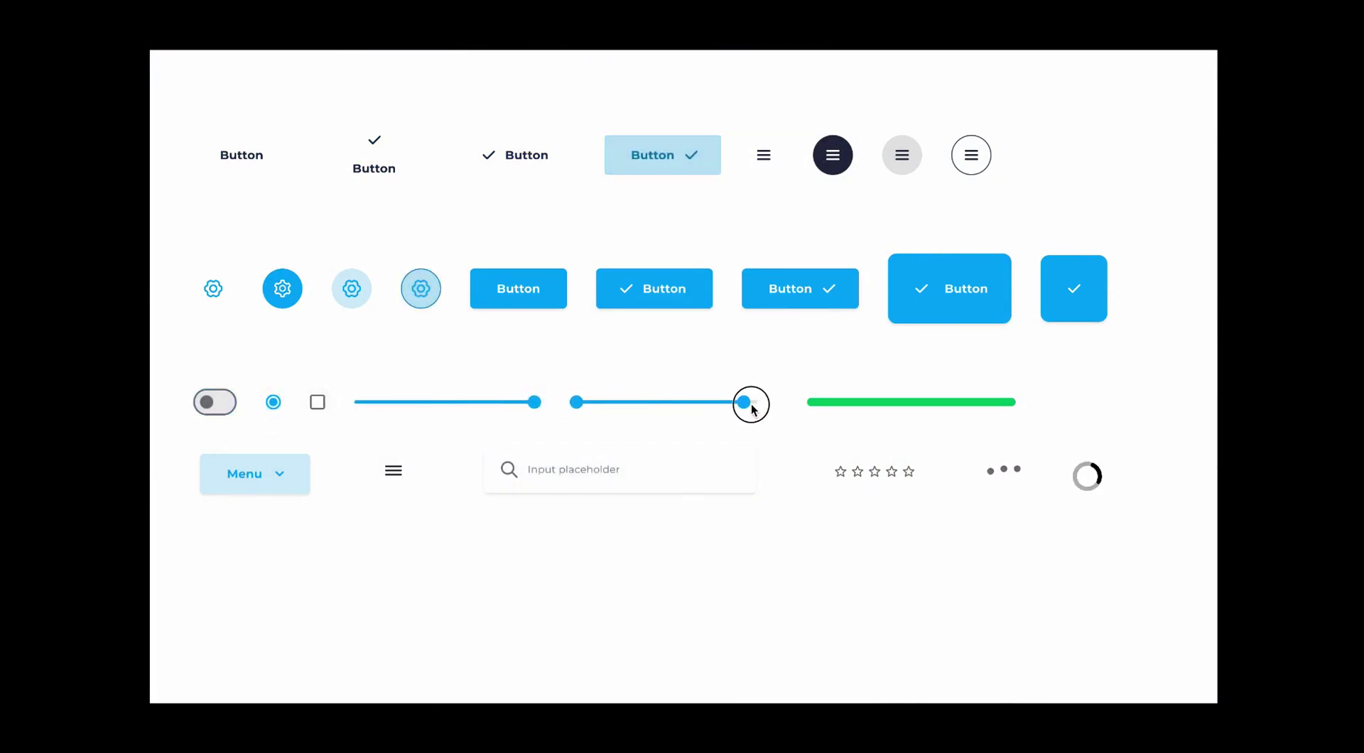
pyautogui.moveTo(417, 510)
pyautogui.click(578, 469)
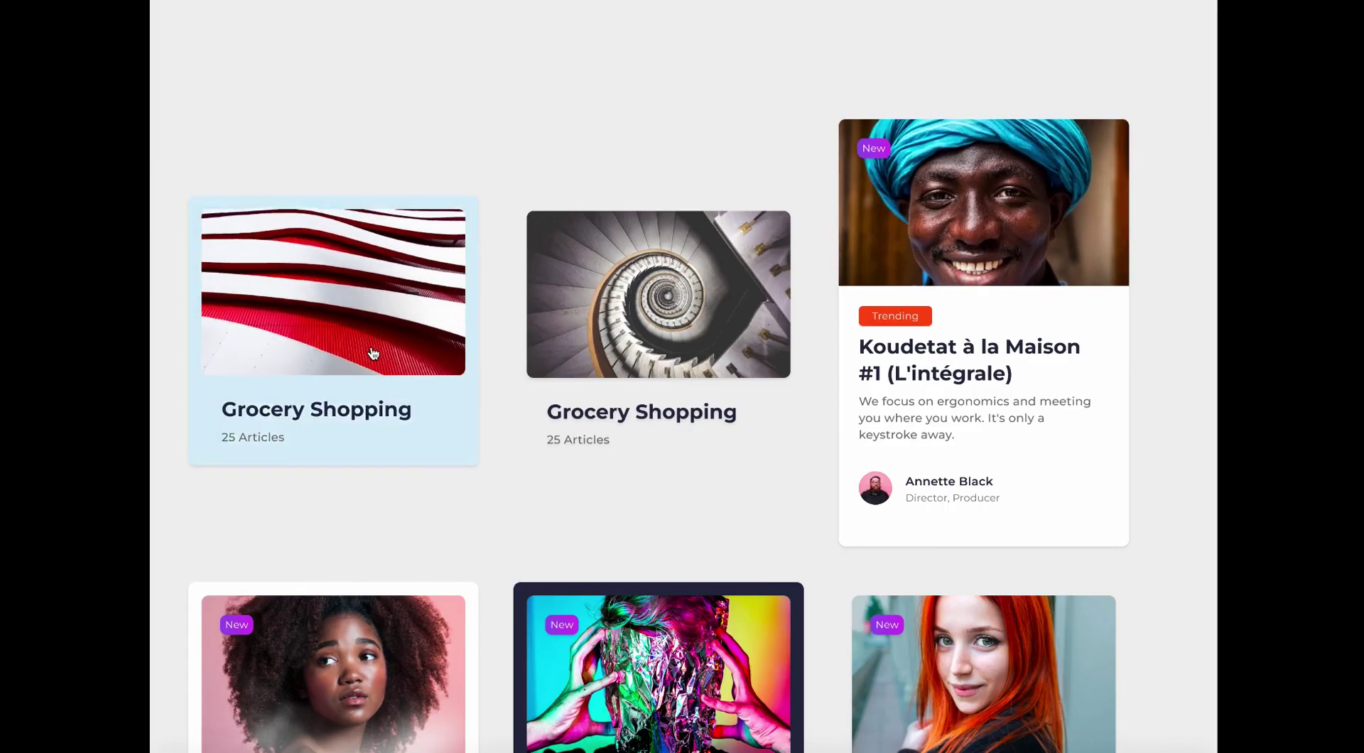
# Look through the interactive card examples and try the sneaker product cards
pyautogui.scroll(-6, 978, 341)
pyautogui.scroll(-10, 442, 298)
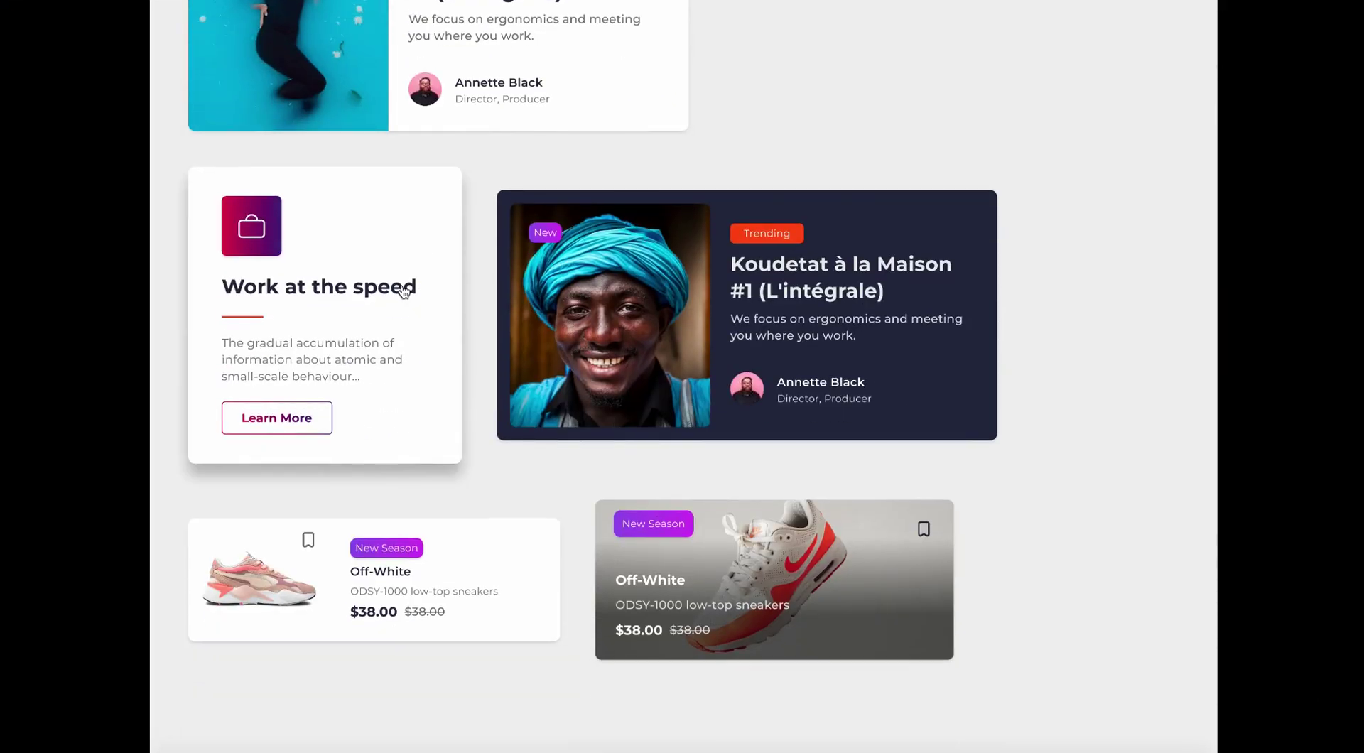
pyautogui.scroll(-4, 649, 351)
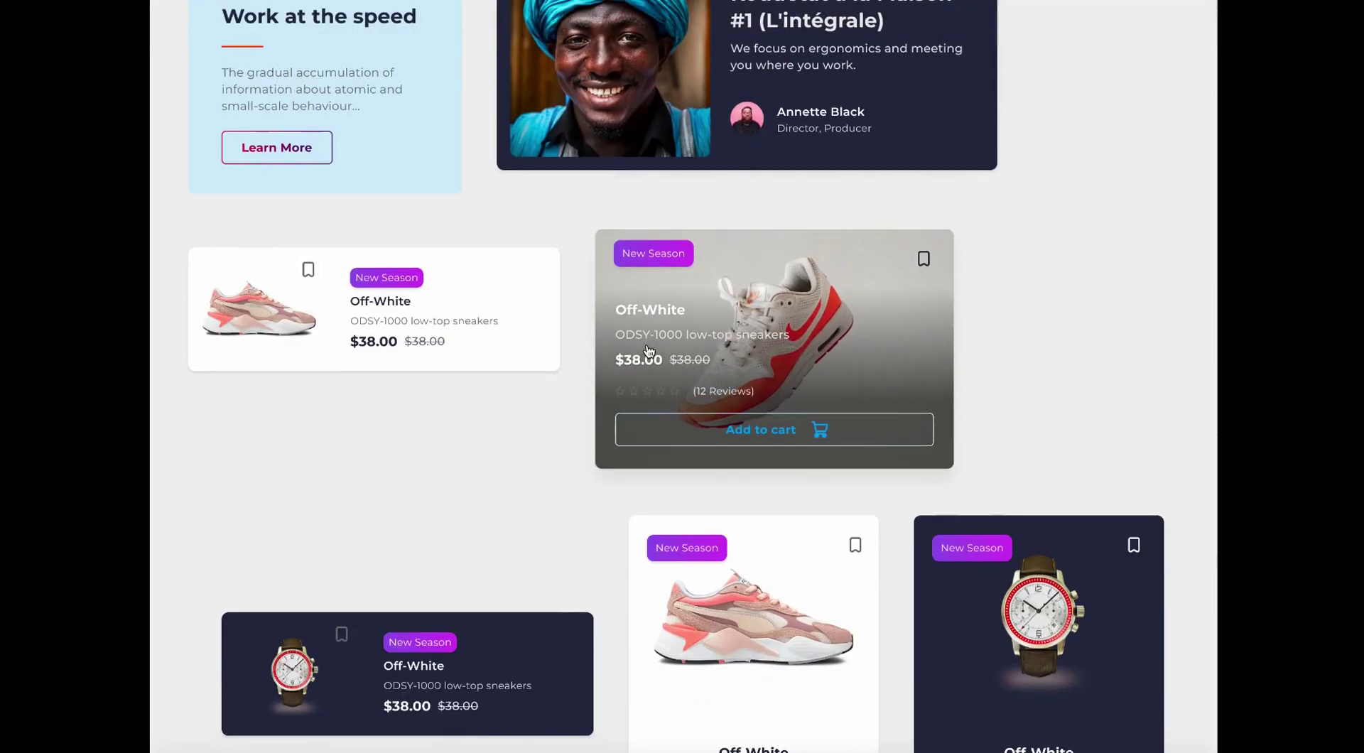
pyautogui.click(711, 436)
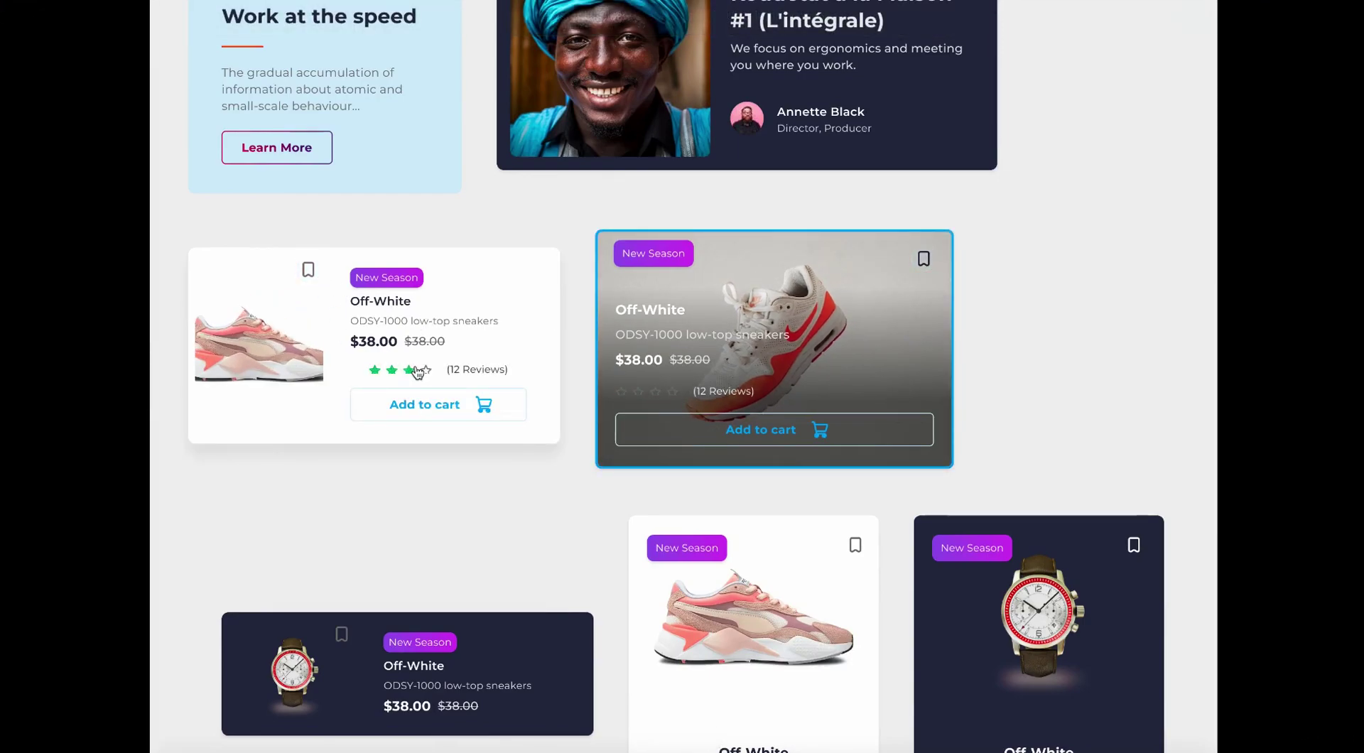
pyautogui.click(595, 525)
pyautogui.scroll(-4, 594, 525)
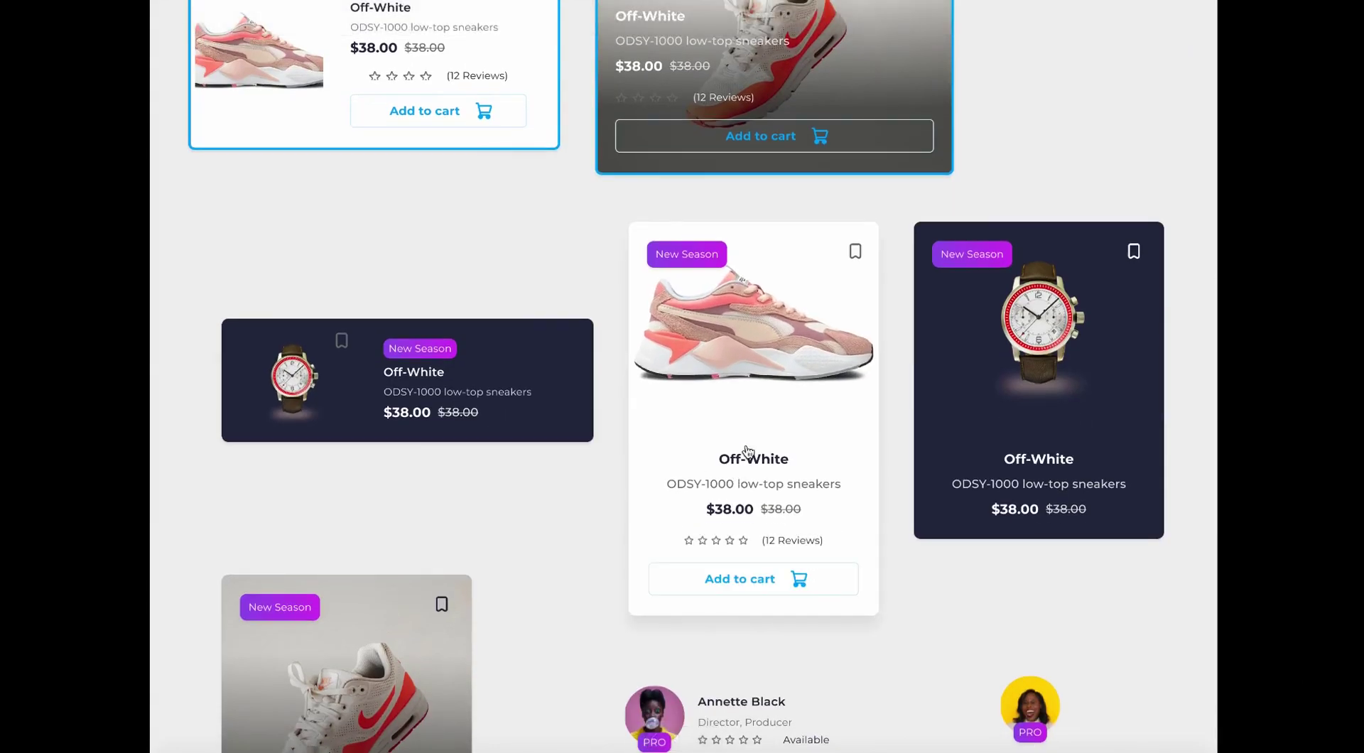
pyautogui.scroll(-3, 1066, 483)
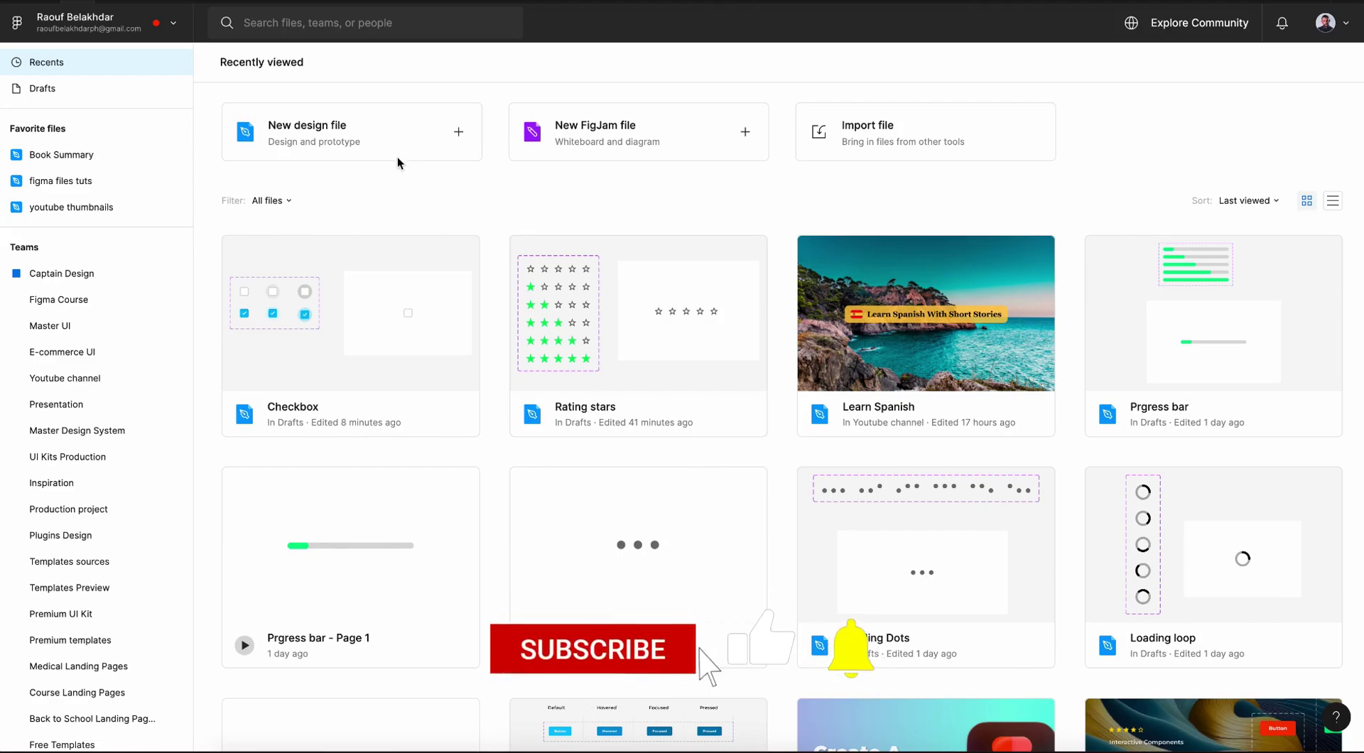
# Create a new design file and name it Radio
pyautogui.click(370, 138)
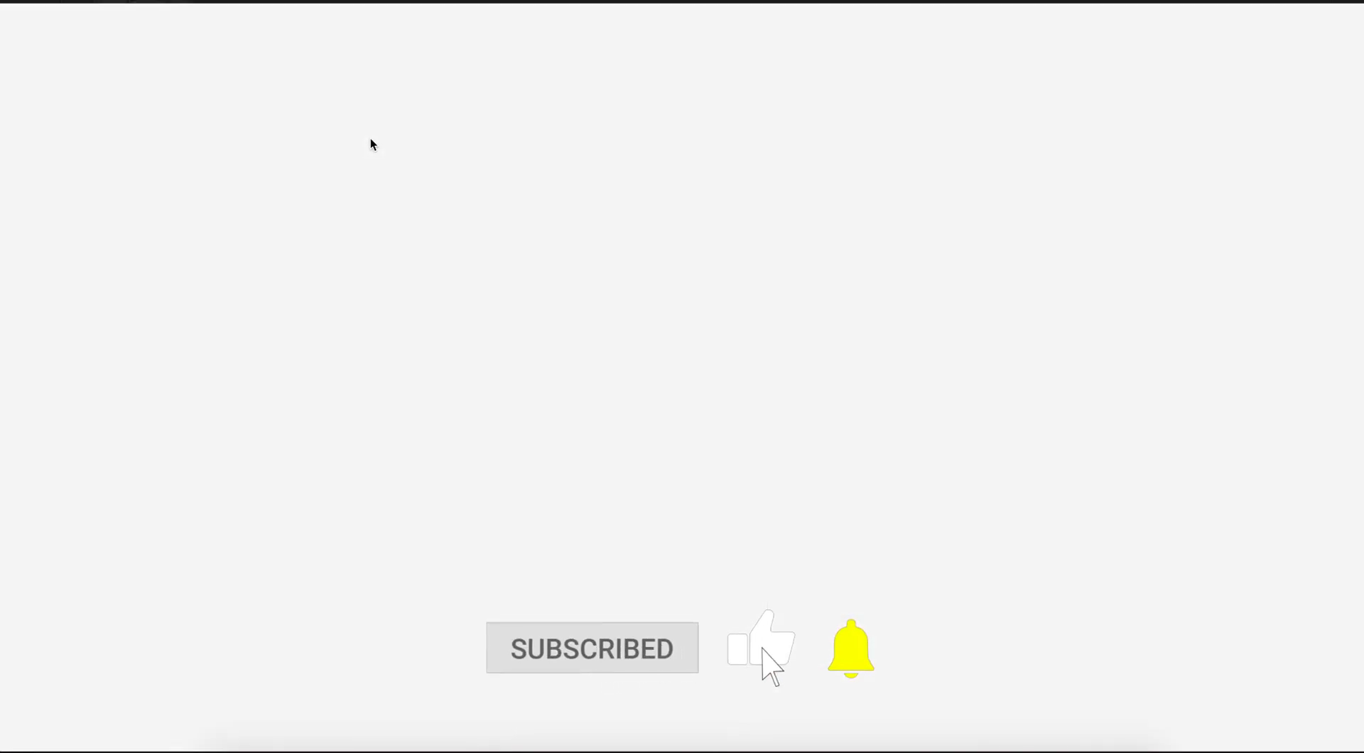
pyautogui.click(709, 31)
pyautogui.write('Radio')
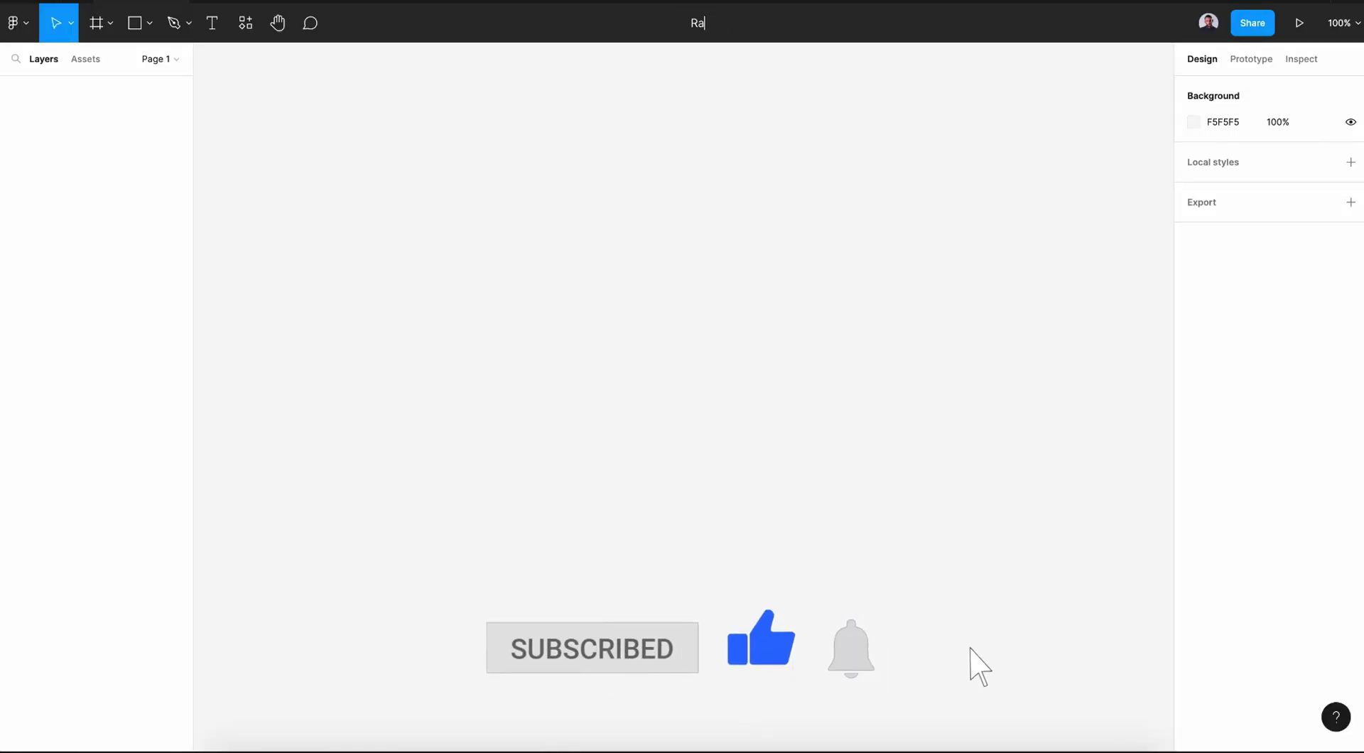
pyautogui.press('Return')
# Draw a circle on the canvas with the Ellipse tool and set its size to 40 × 40
pyautogui.click(149, 24)
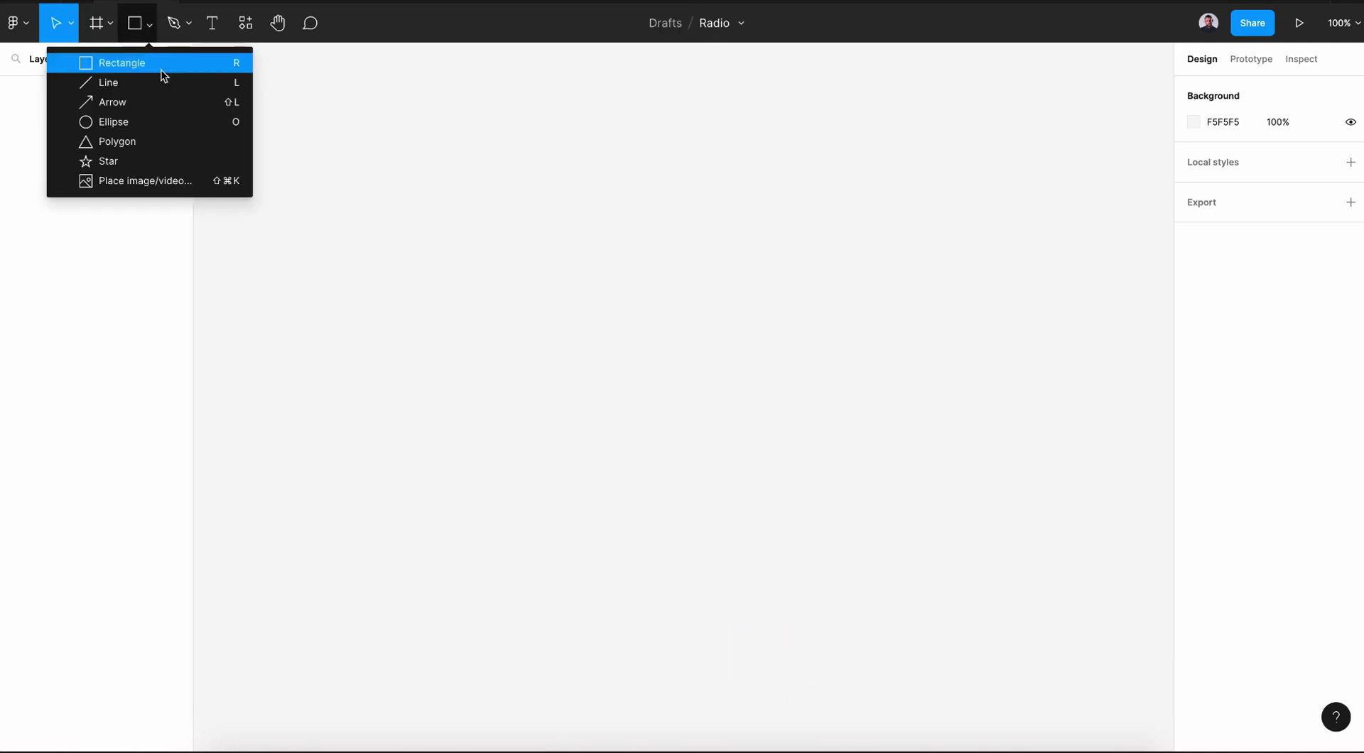
pyautogui.click(164, 119)
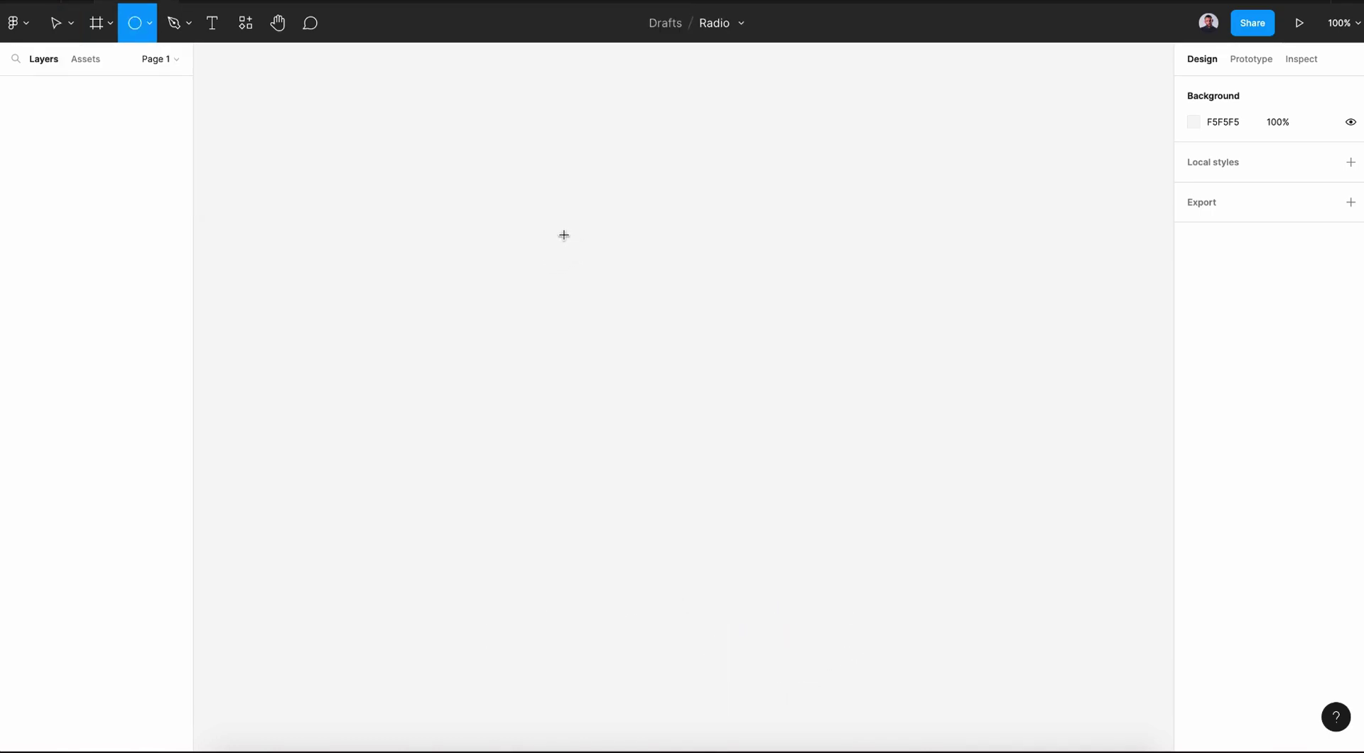
pyautogui.moveTo(554, 228); pyautogui.dragTo(608, 282)
pyautogui.click(1211, 163)
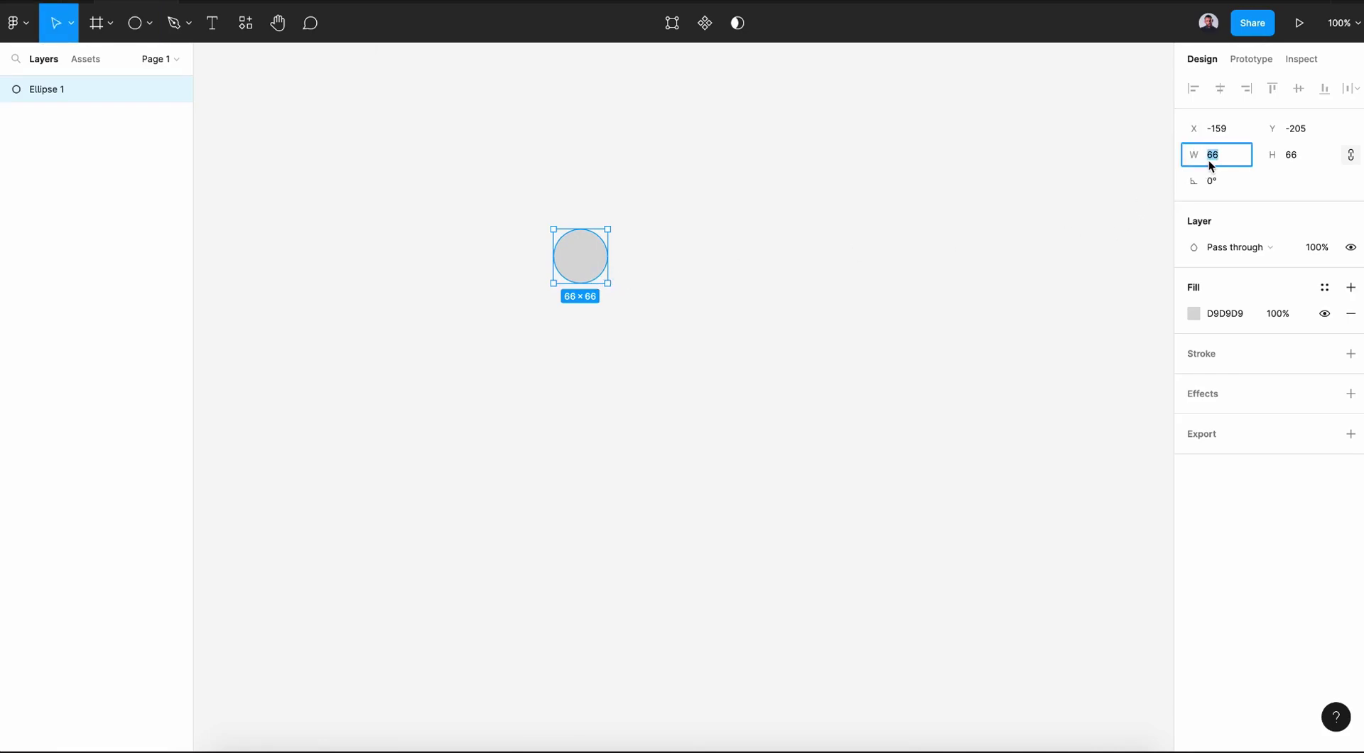
pyautogui.press('Return')
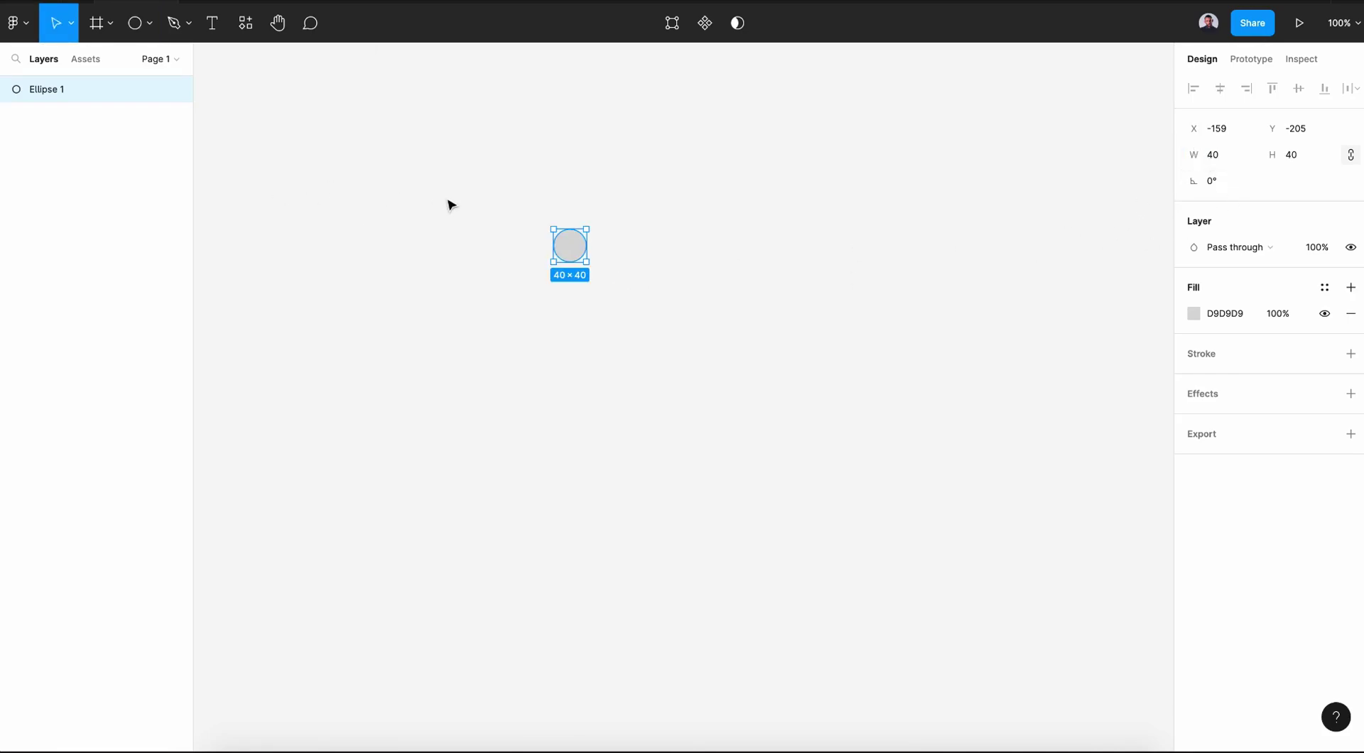
# Draw a second circle over the first one and set its size to 30 × 30
pyautogui.scroll(5, 542, 206)
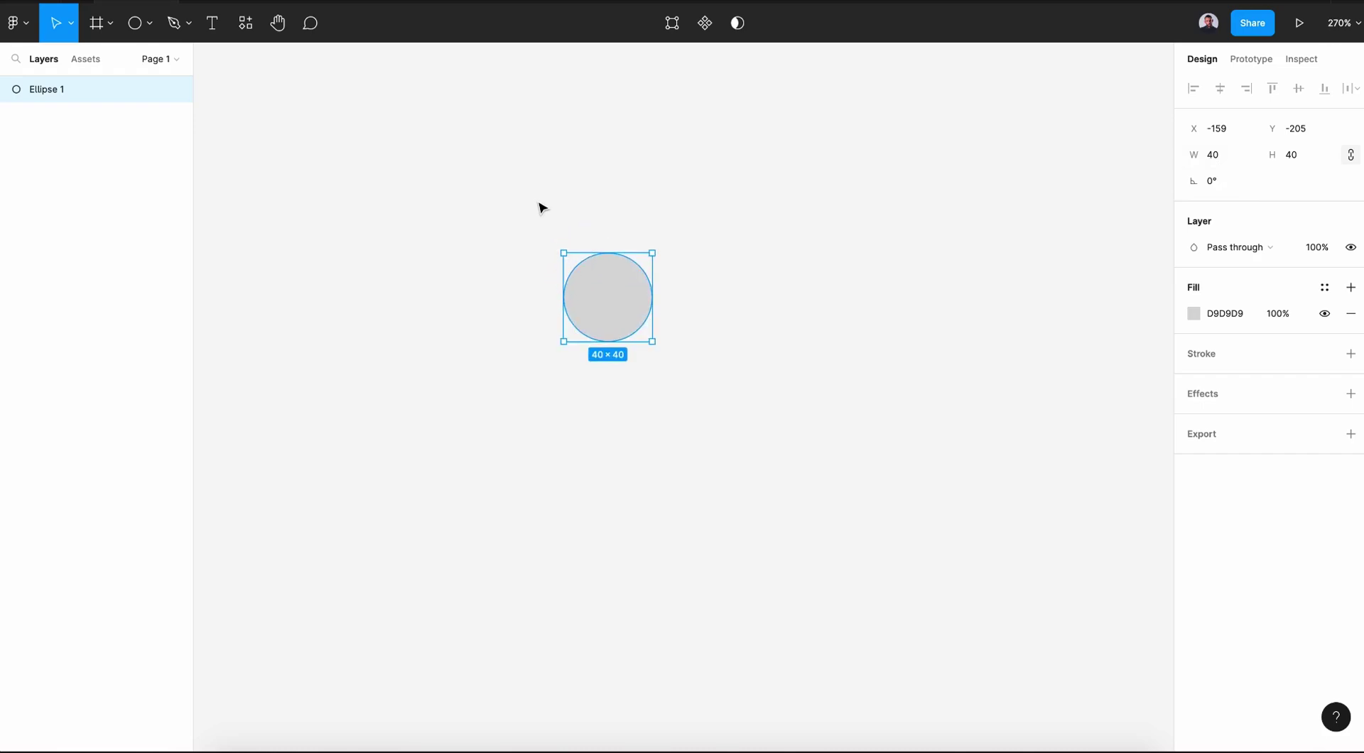
pyautogui.click(135, 23)
pyautogui.moveTo(587, 280); pyautogui.dragTo(651, 332)
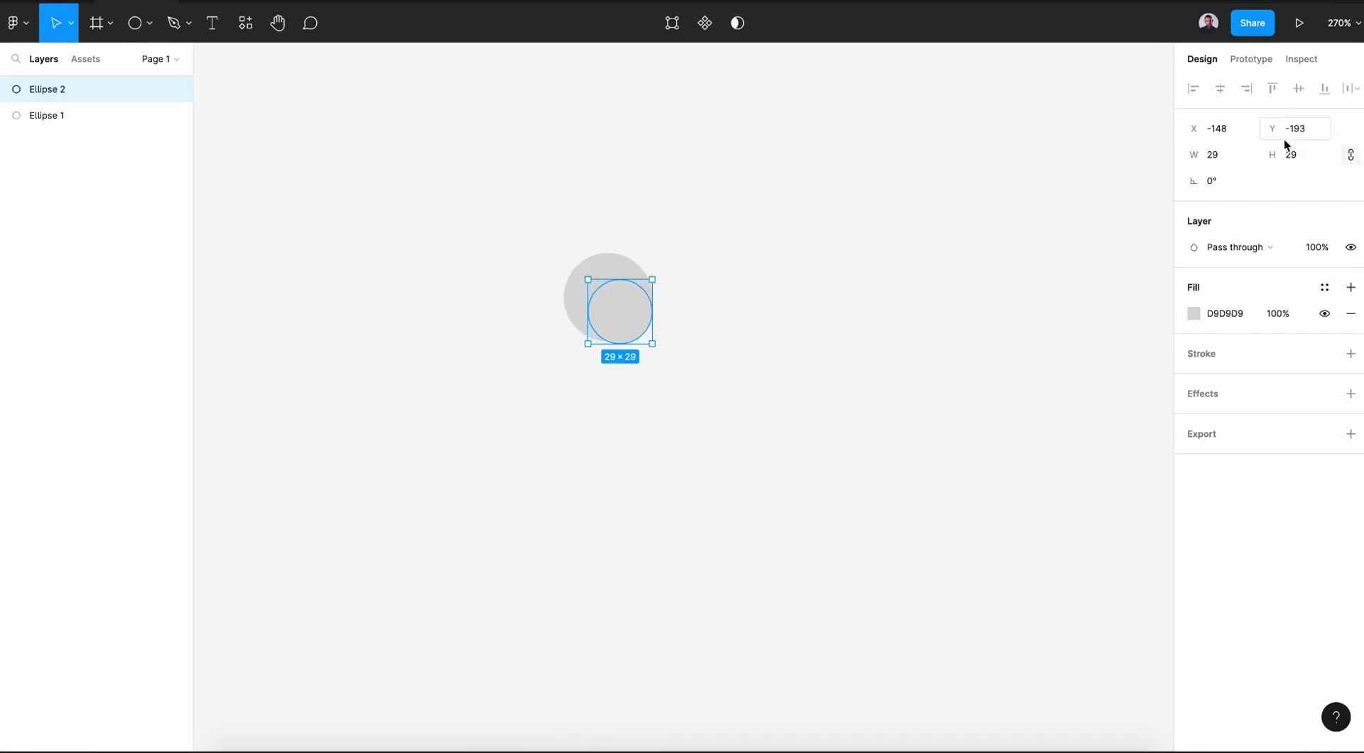
pyautogui.click(1234, 157)
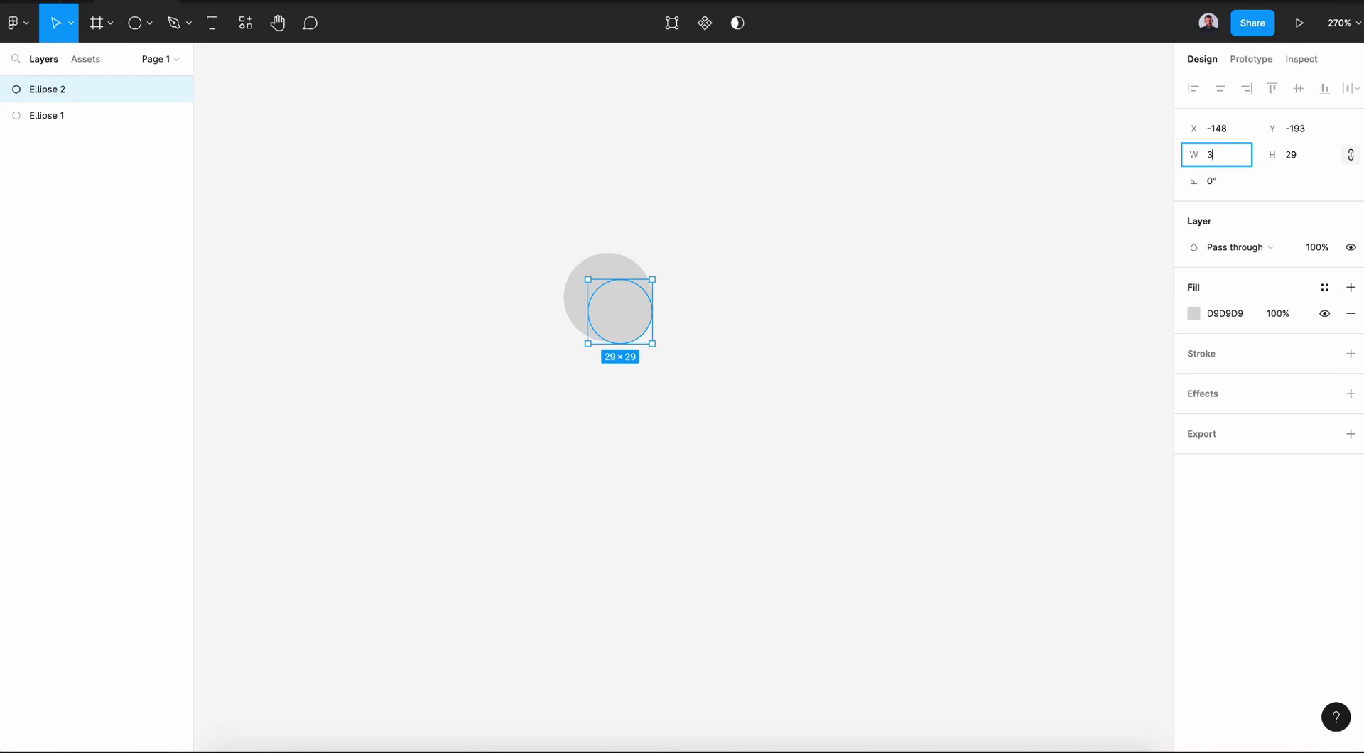
pyautogui.write('30')
pyautogui.press('Return')
# Change the 30 × 30 circle's fill to the gray 9C9C9C
pyautogui.click(1195, 314)
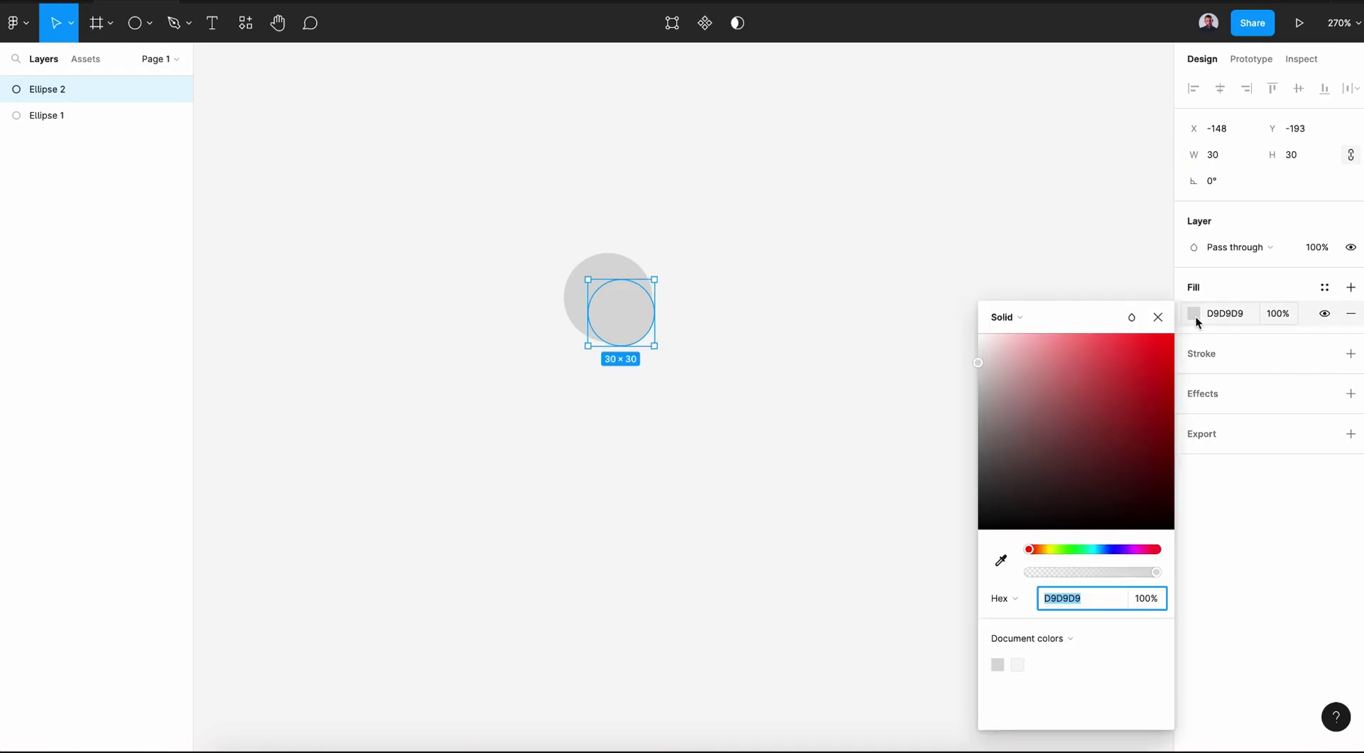
pyautogui.moveTo(1043, 373)
pyautogui.mouseDown()
pyautogui.moveTo(968, 407)
pyautogui.moveTo(977, 417)
pyautogui.mouseUp()
pyautogui.click(1193, 314)
# Add an inside stroke to the 30 × 30 circle with thickness 2 and color 666666
pyautogui.click(1350, 353)
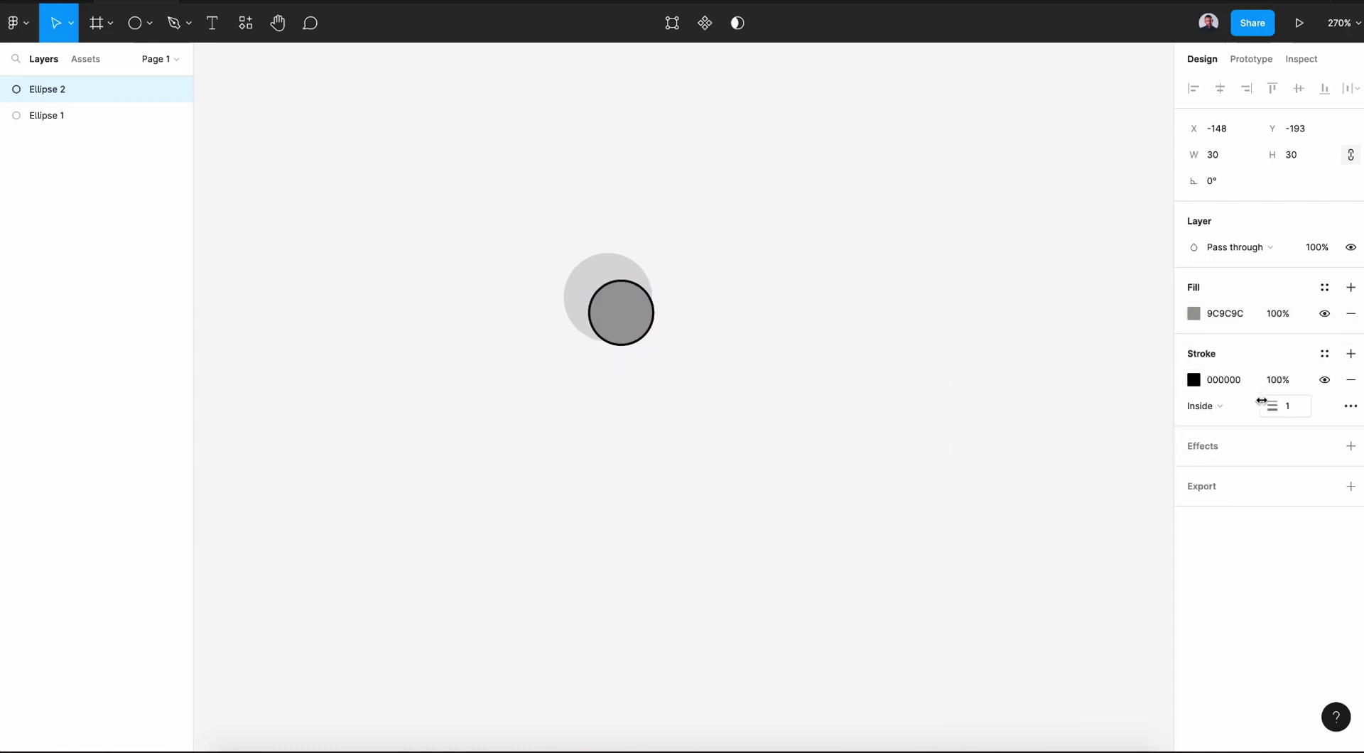
pyautogui.moveTo(1261, 401); pyautogui.dragTo(1275, 401)
pyautogui.click(1297, 408)
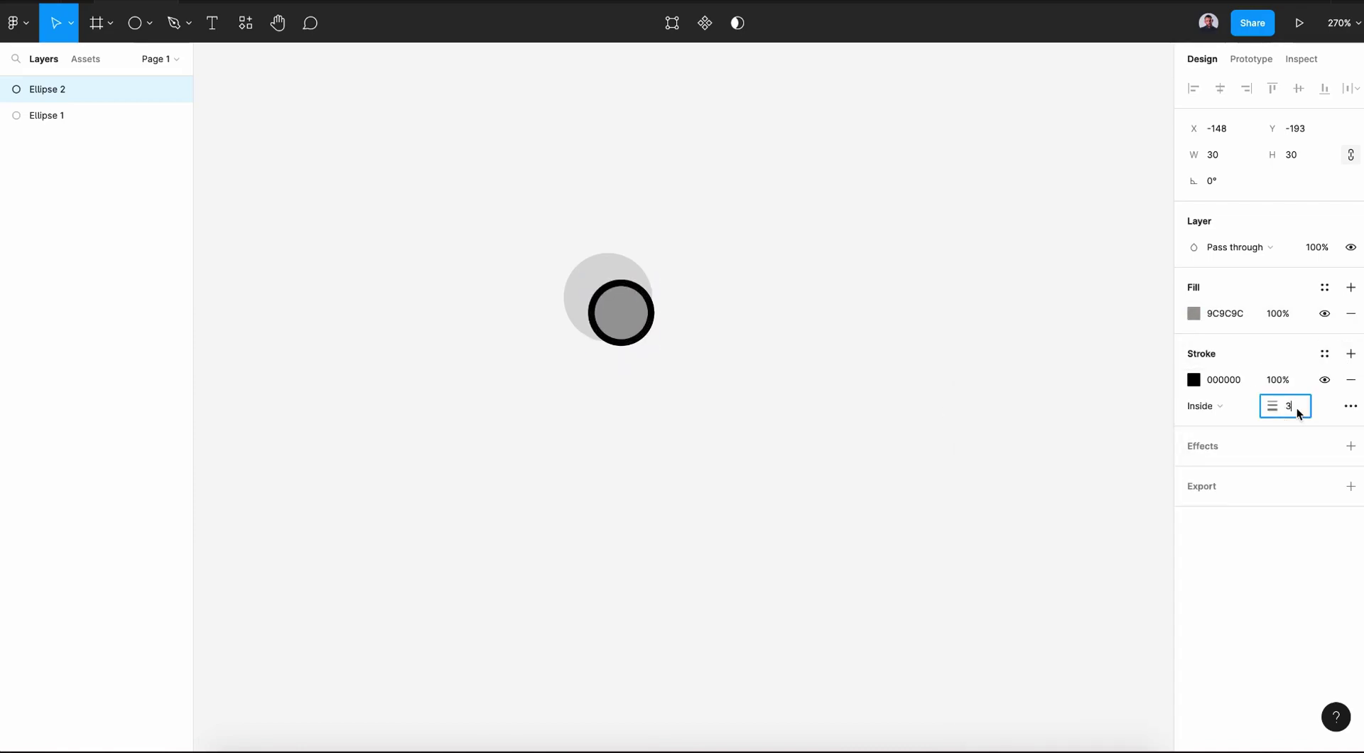
pyautogui.press('Down')
pyautogui.click(1193, 379)
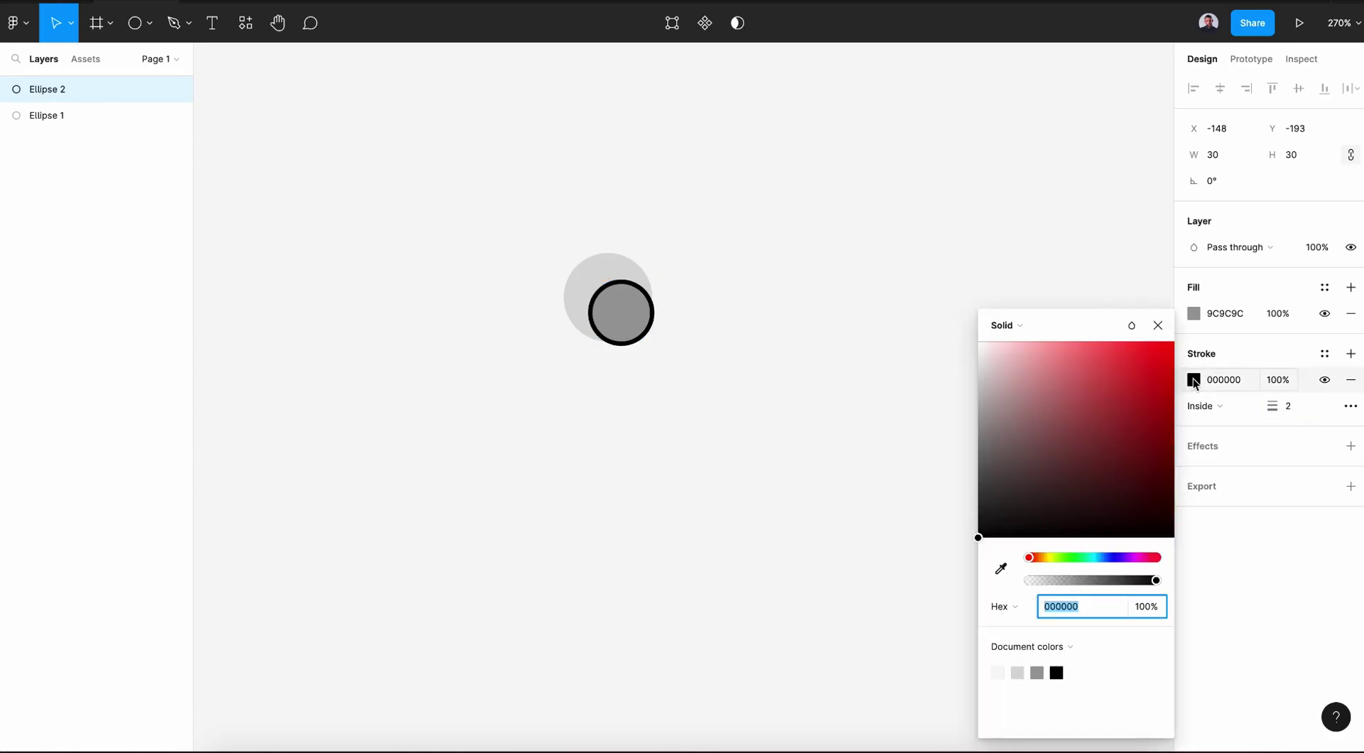
pyautogui.moveTo(987, 465)
pyautogui.mouseDown()
pyautogui.moveTo(962, 471)
pyautogui.moveTo(959, 459)
pyautogui.mouseUp()
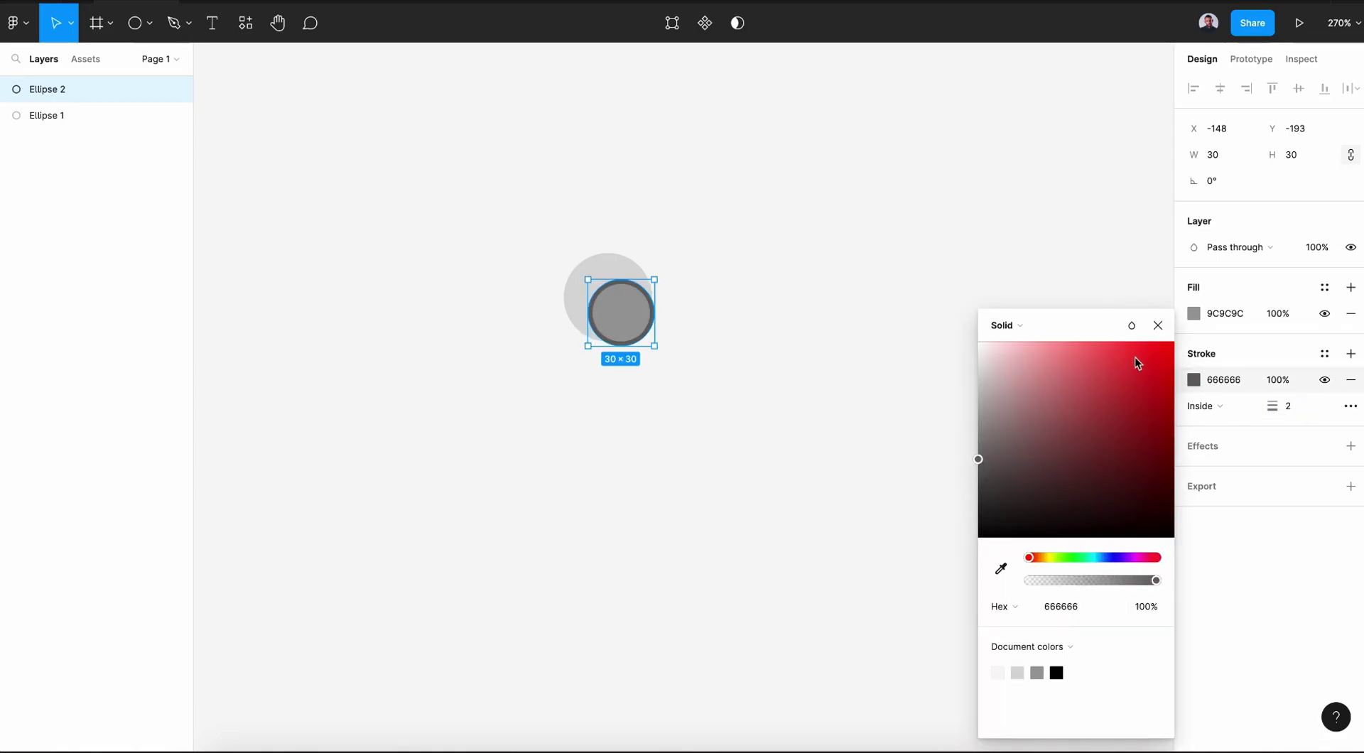
pyautogui.click(1157, 326)
# Remove the 30 × 30 circle's fill and center the ring inside the larger circle
pyautogui.click(1351, 314)
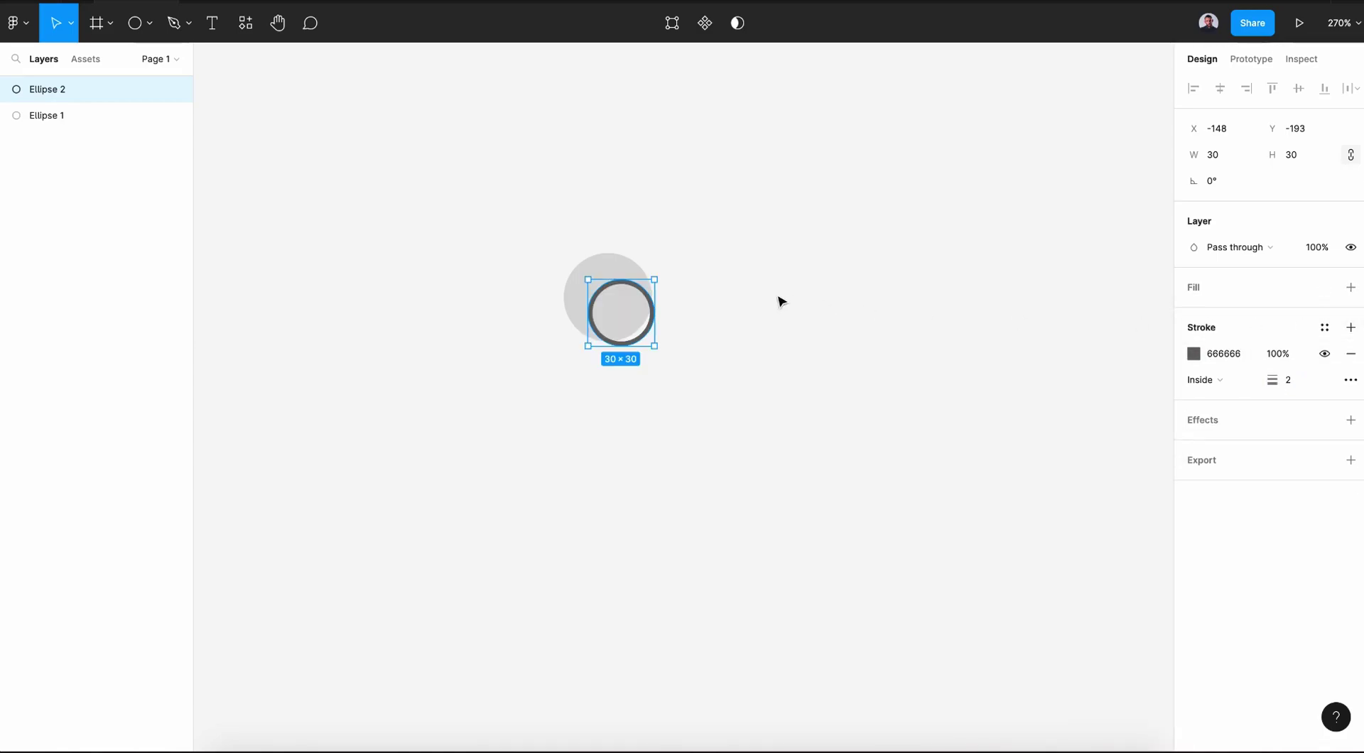
pyautogui.moveTo(624, 311); pyautogui.dragTo(610, 299)
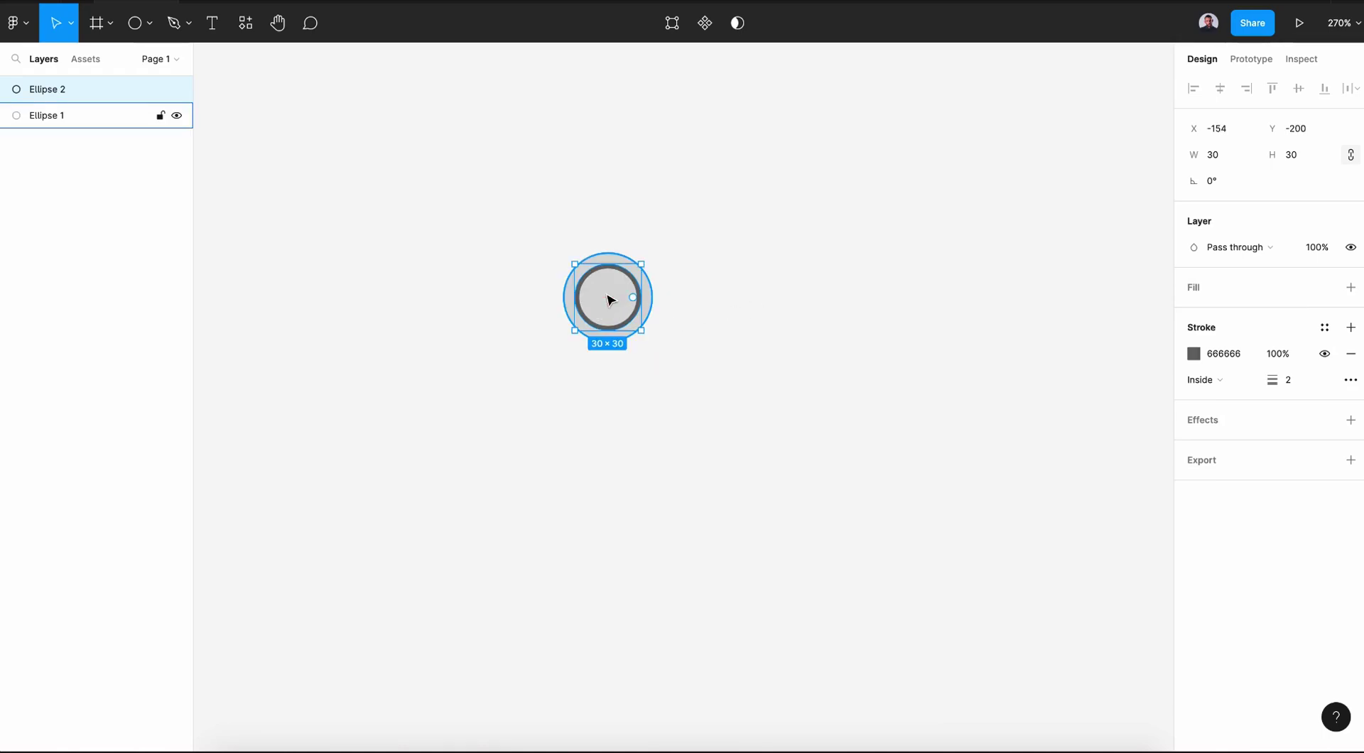
# Draw a 20 × 20 circle centered inside the ring and fill it with 666666 sampled from the ring's stroke
pyautogui.click(132, 40)
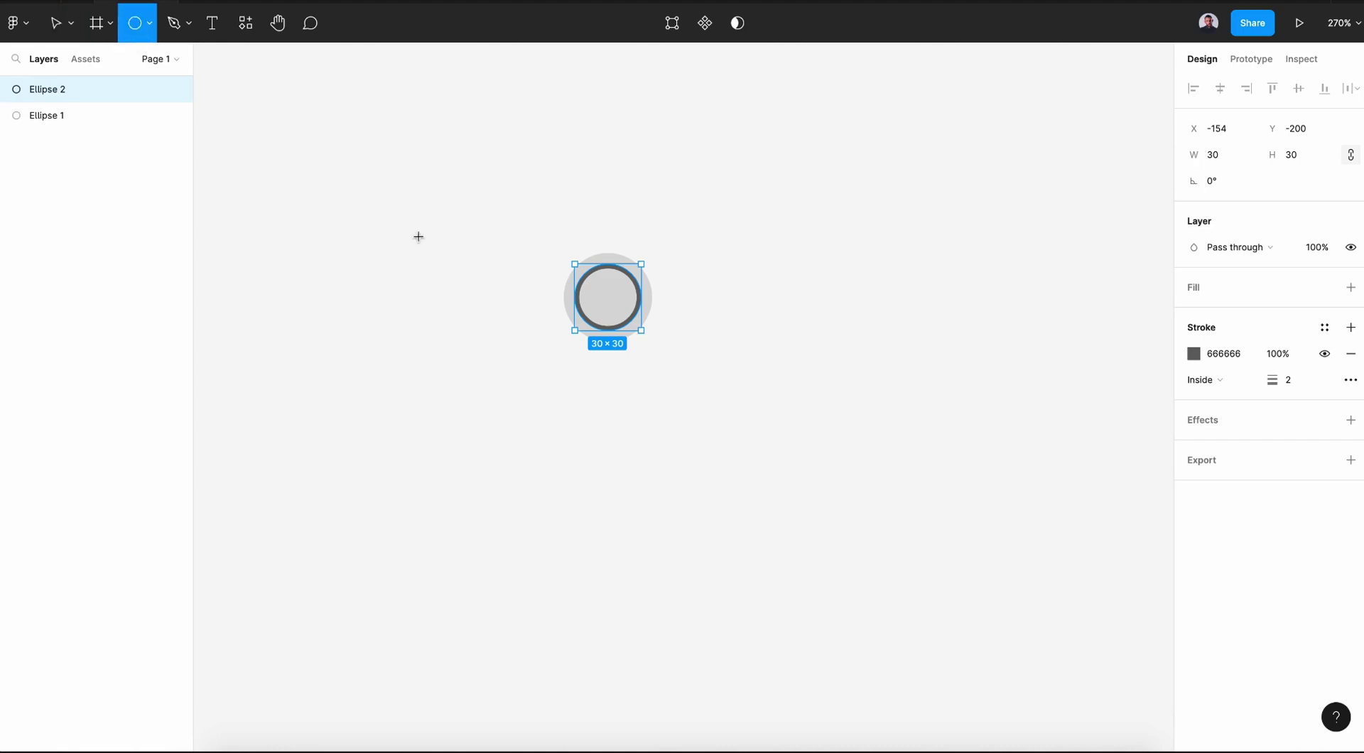
pyautogui.moveTo(591, 279); pyautogui.dragTo(625, 317)
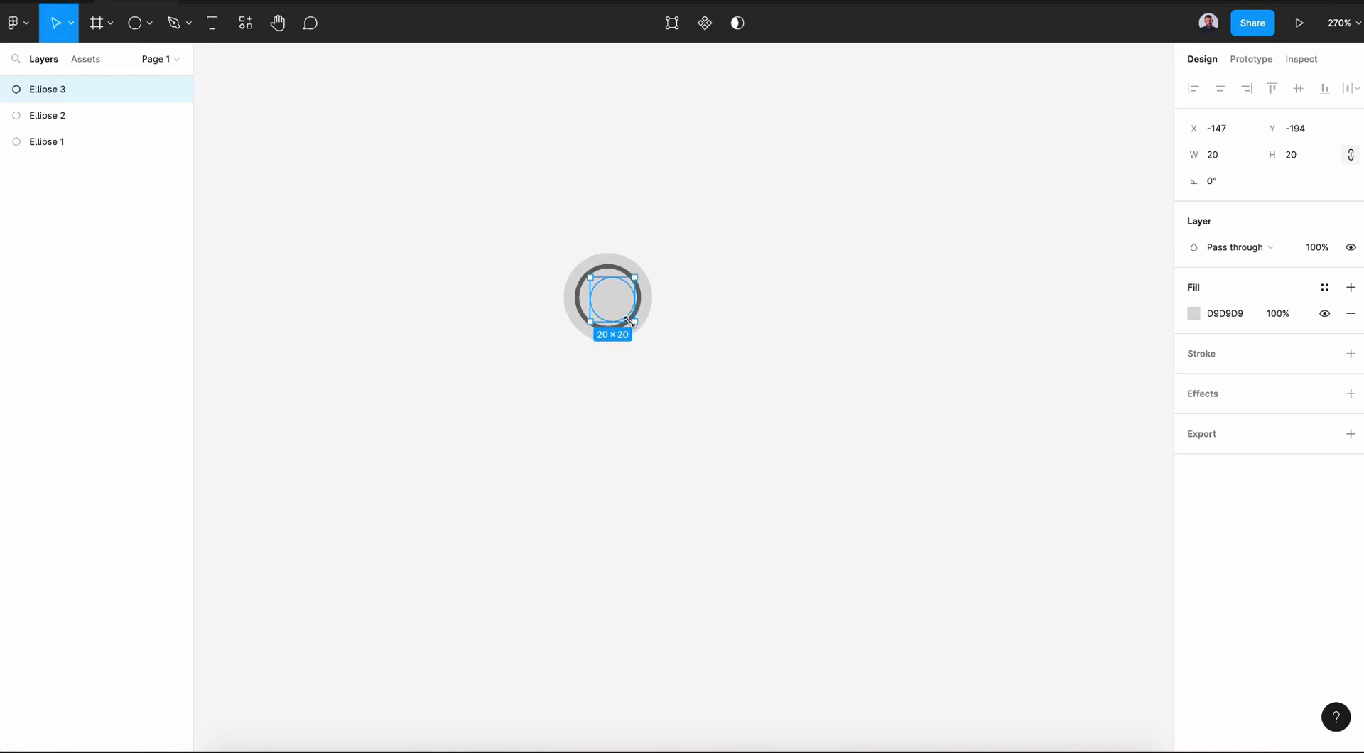
pyautogui.click(1194, 314)
pyautogui.click(1003, 561)
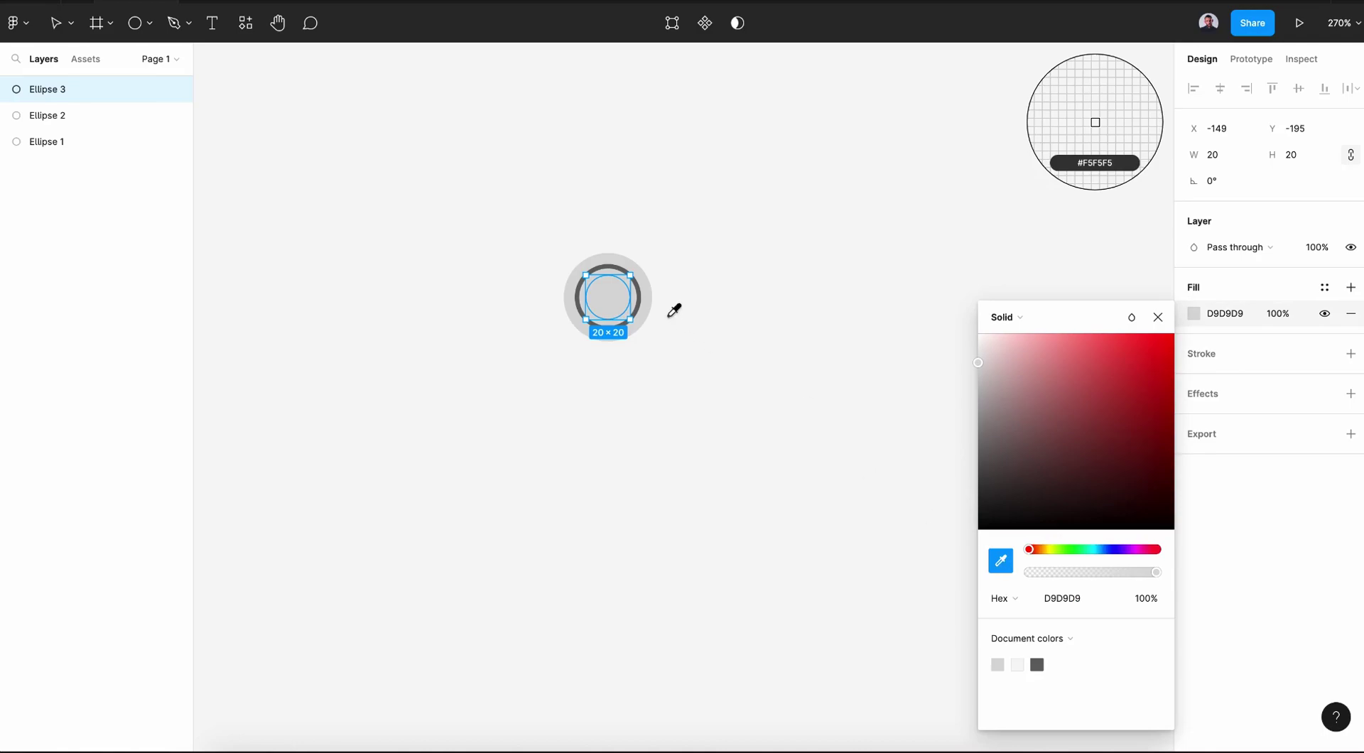
pyautogui.click(638, 290)
pyautogui.click(949, 356)
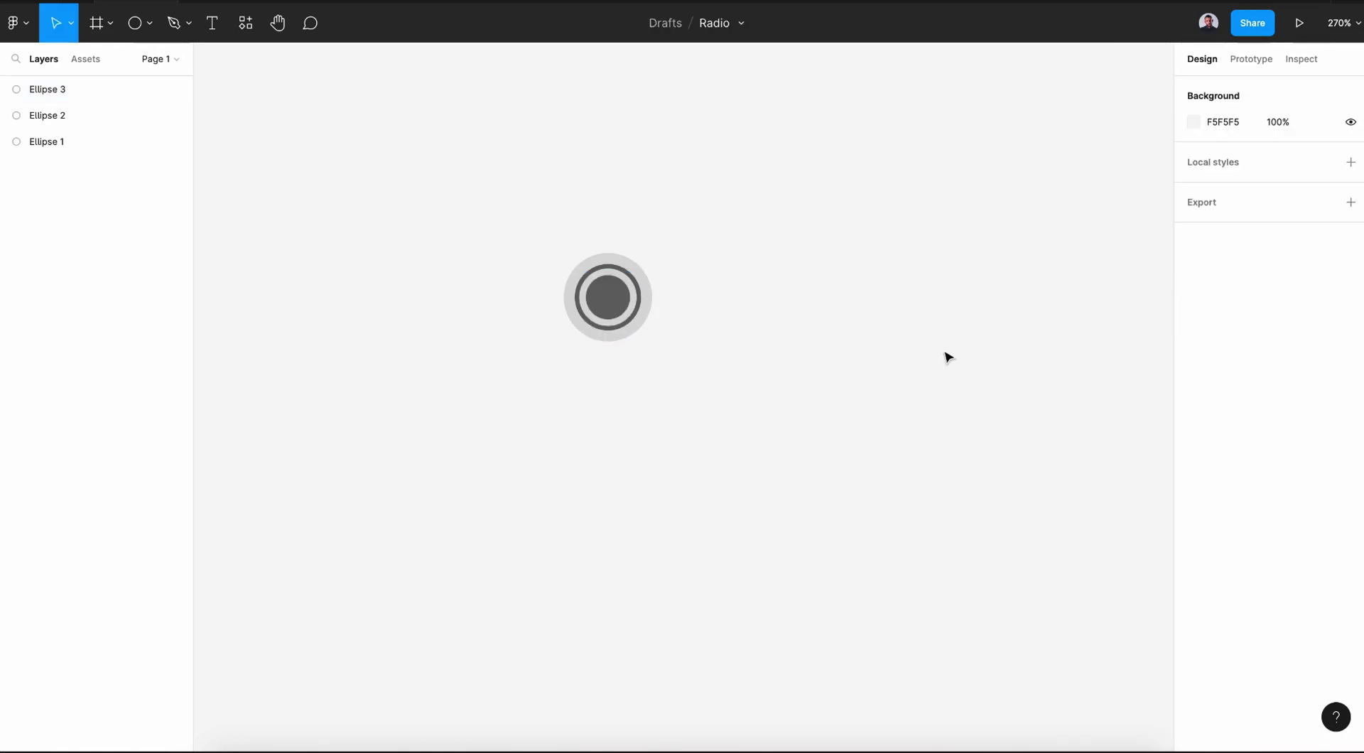
# Select all three circles and turn them into a single component
pyautogui.moveTo(466, 201); pyautogui.dragTo(693, 386)
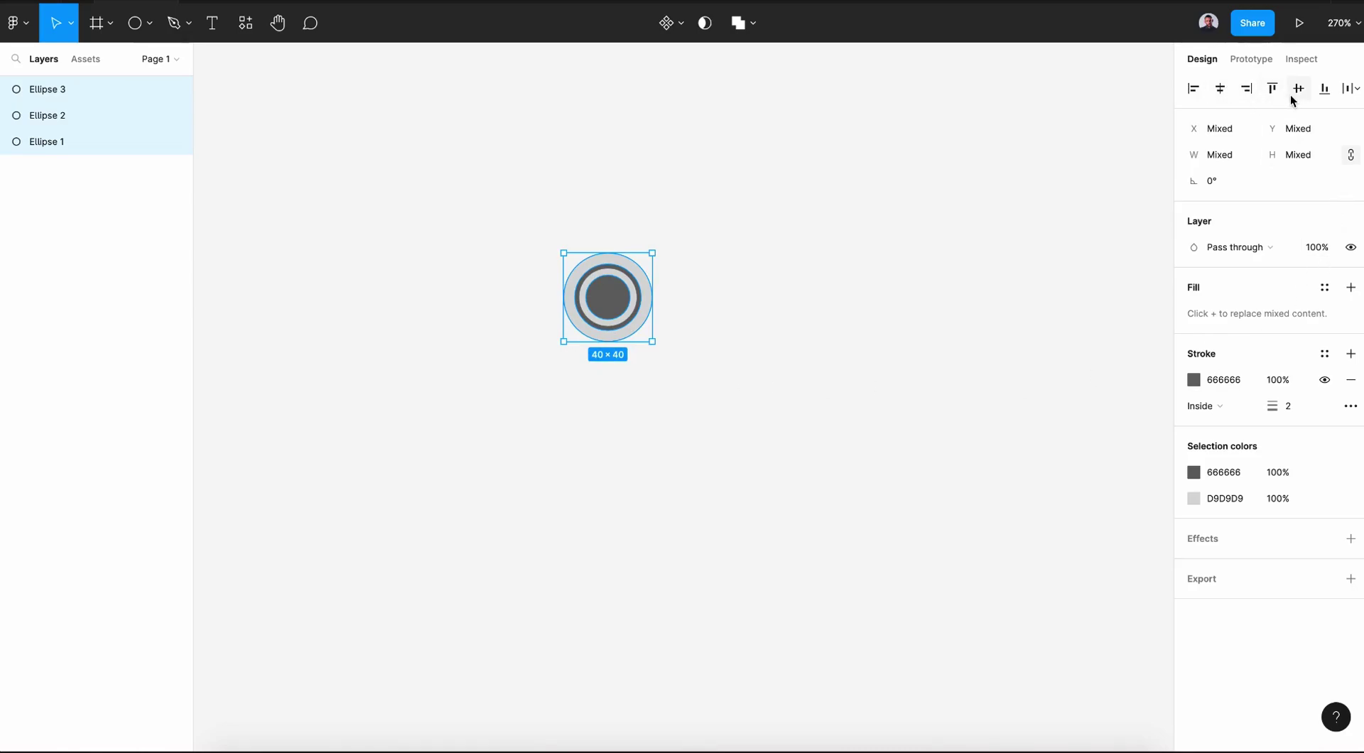
pyautogui.click(798, 341)
pyautogui.press('super+a')
pyautogui.click(679, 23)
pyautogui.click(641, 63)
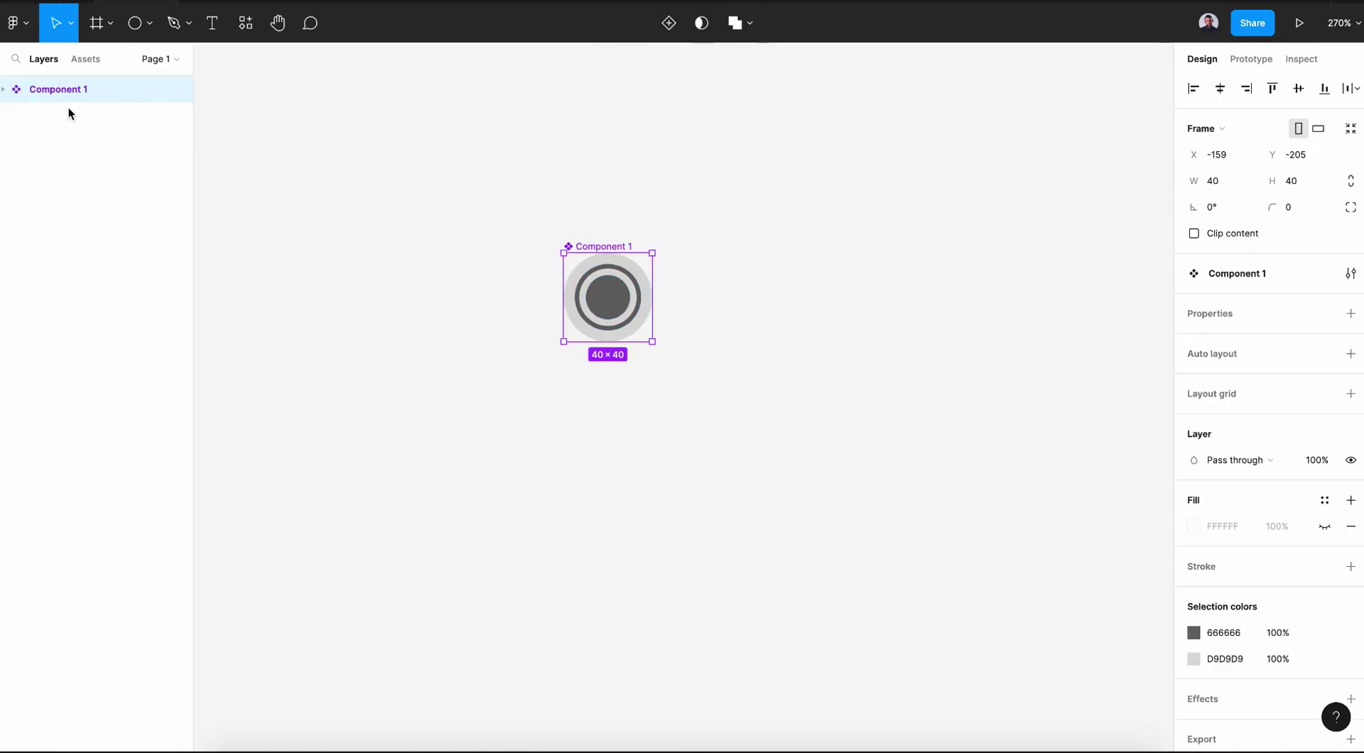
# Rename the new component as Radio
pyautogui.doubleClick(62, 91)
pyautogui.write('Radio')
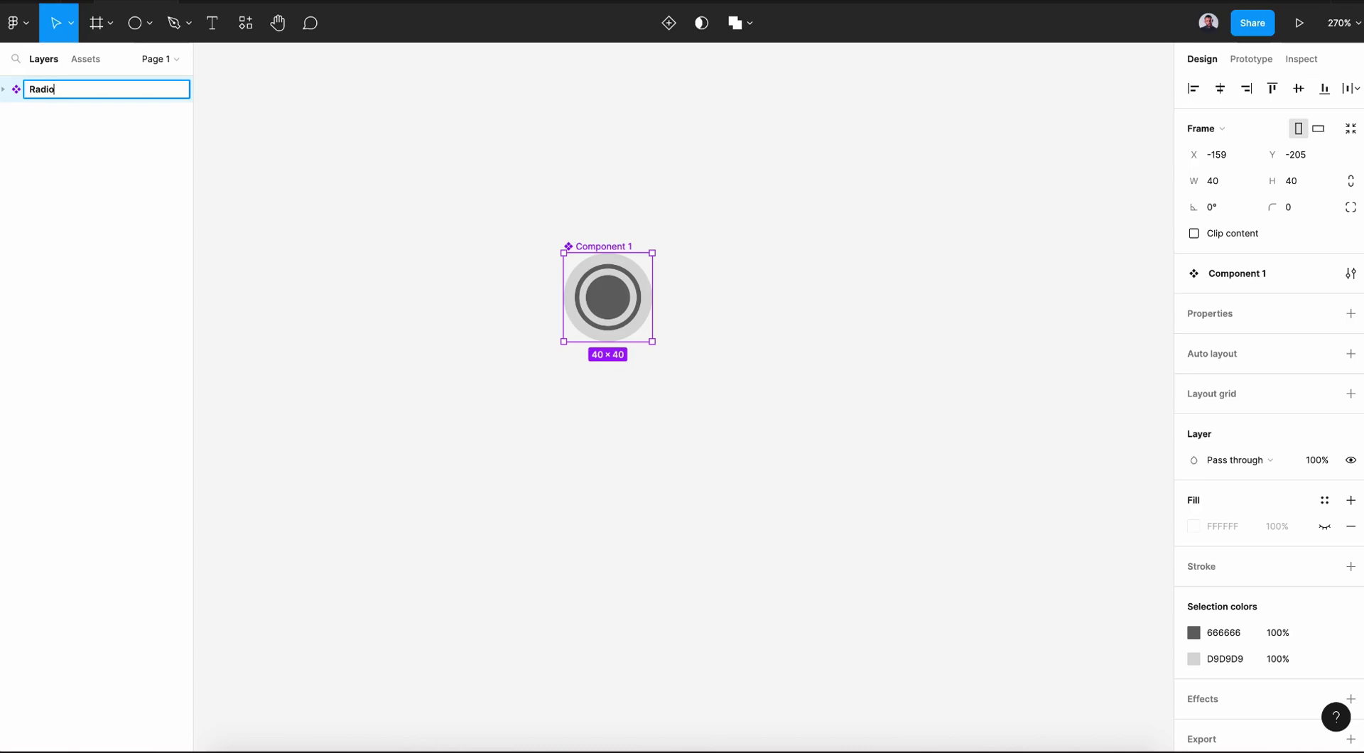
pyautogui.press('Return')
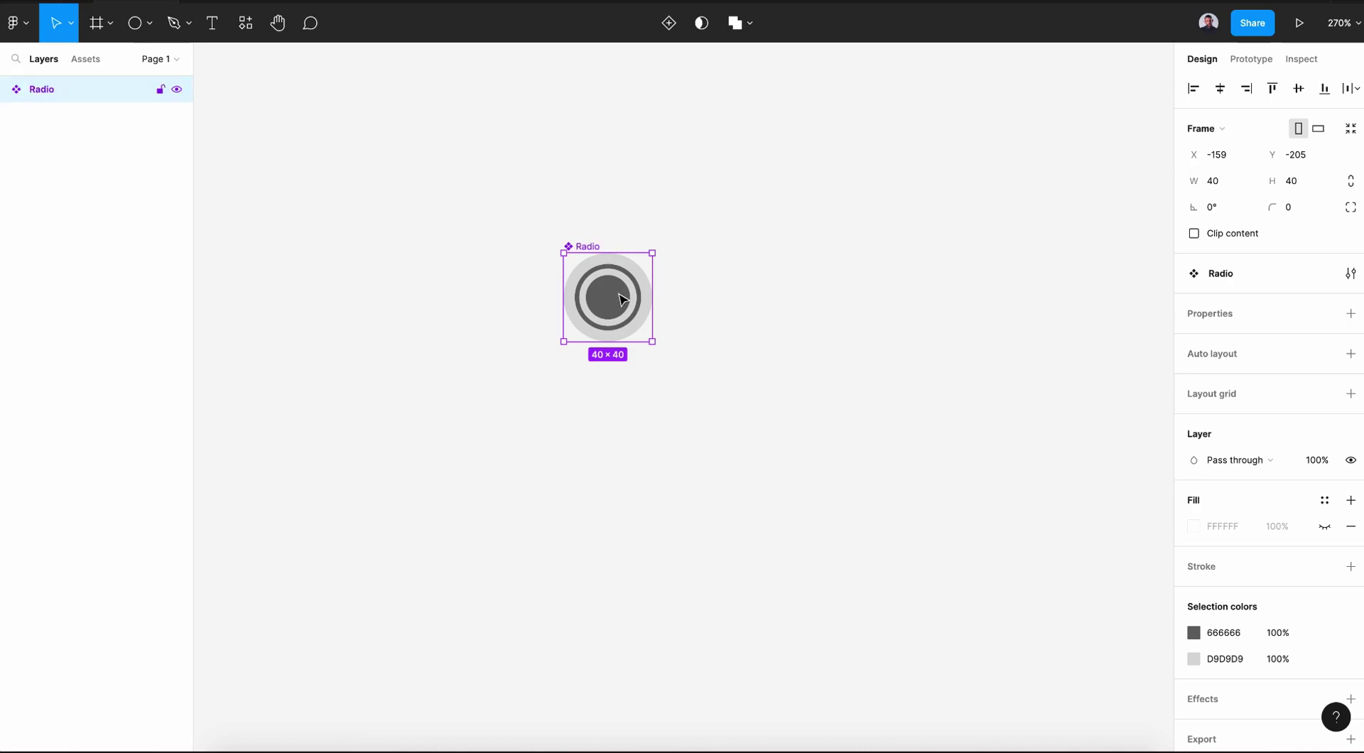
# Add a second variant to the Radio component and hide the default variant's inner dot and outer background circle
pyautogui.click(668, 23)
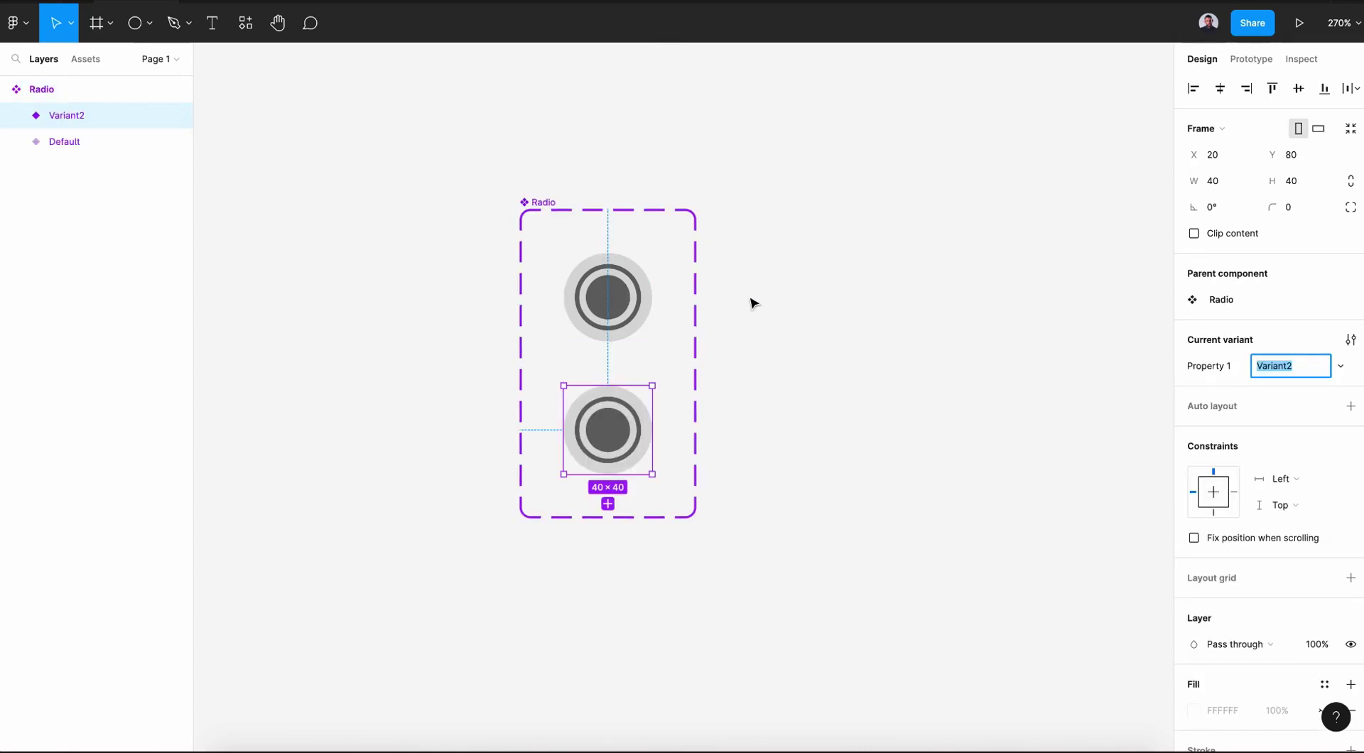
pyautogui.doubleClick(620, 307)
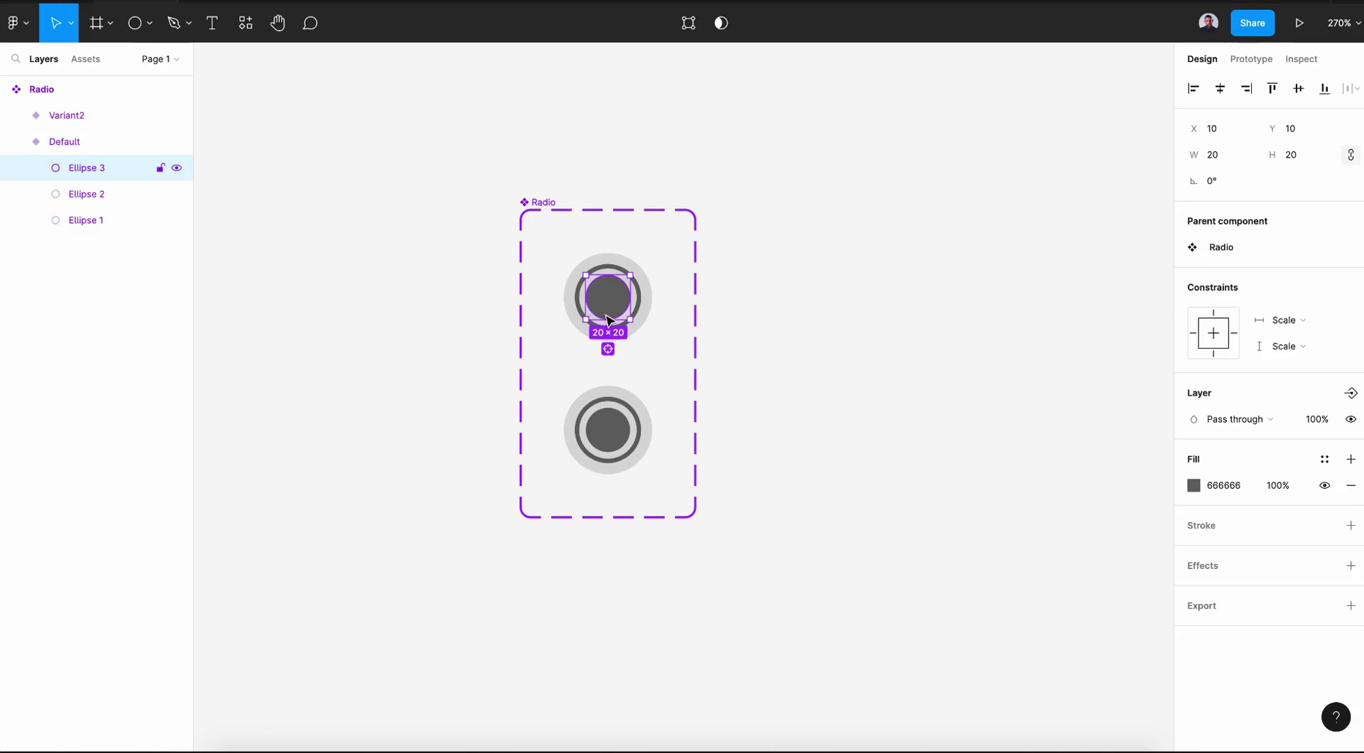
pyautogui.click(177, 169)
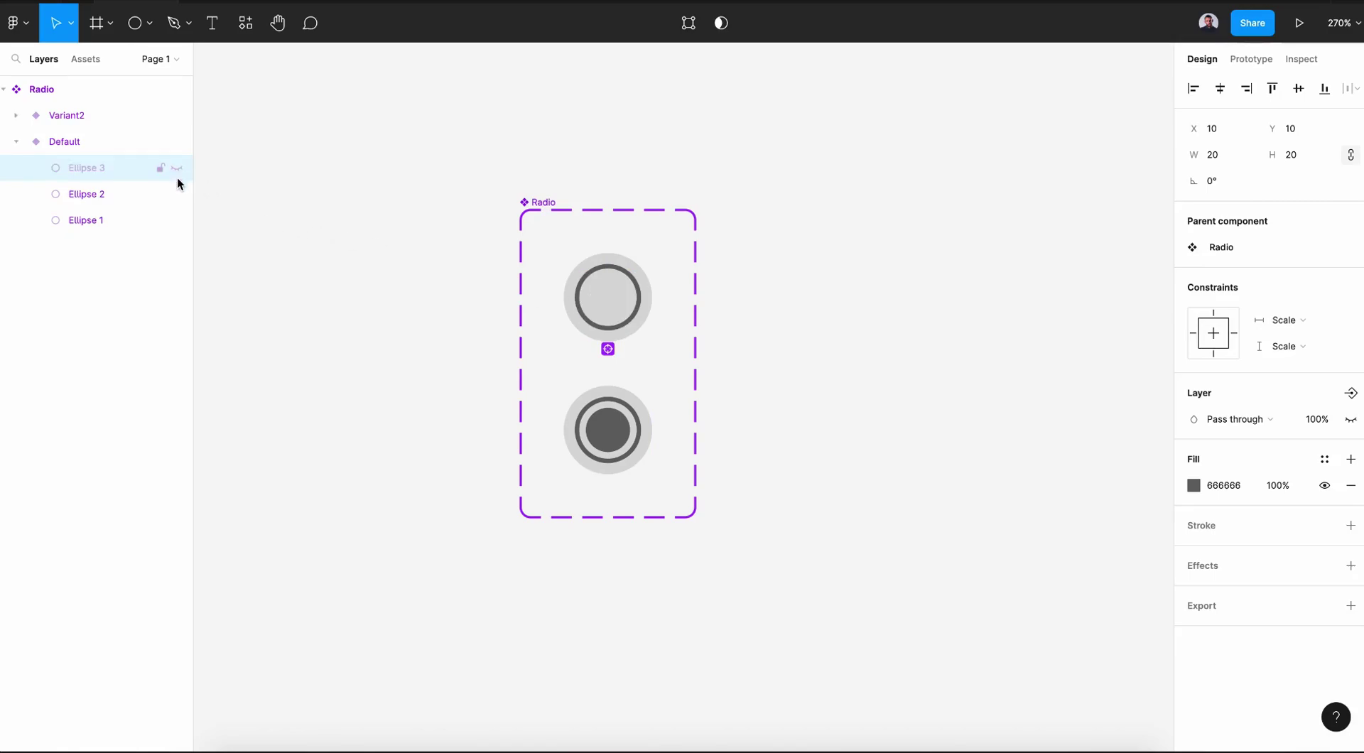
pyautogui.click(176, 221)
# Hide the inner dot and the outer background circle in Variant2
pyautogui.click(610, 430)
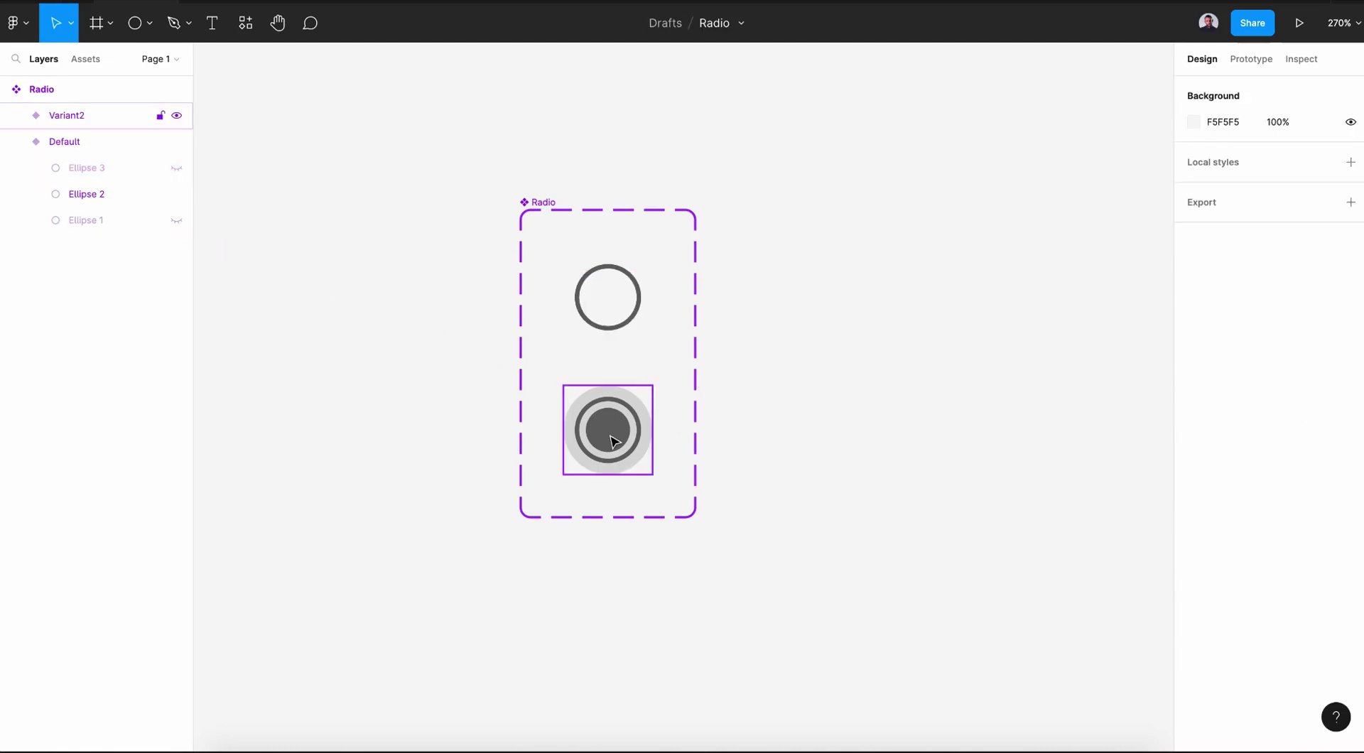
pyautogui.click(15, 117)
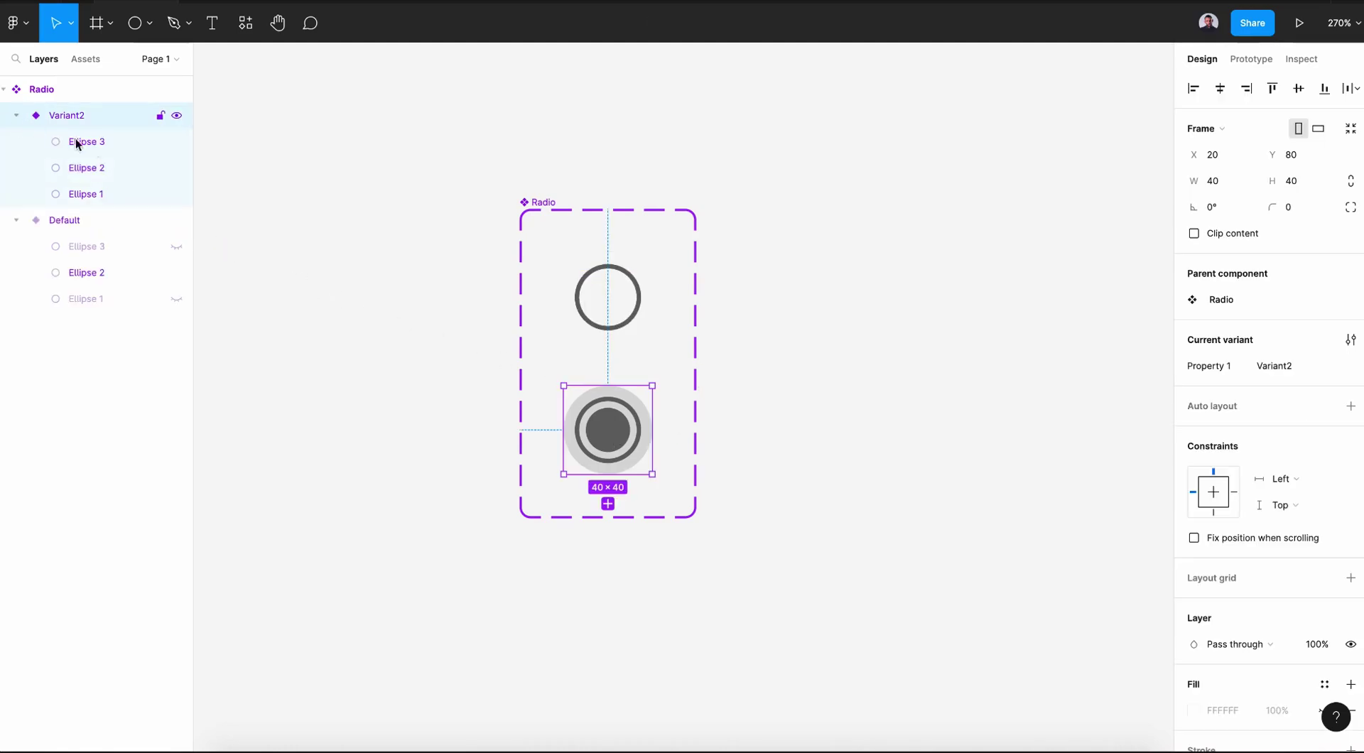
pyautogui.click(177, 142)
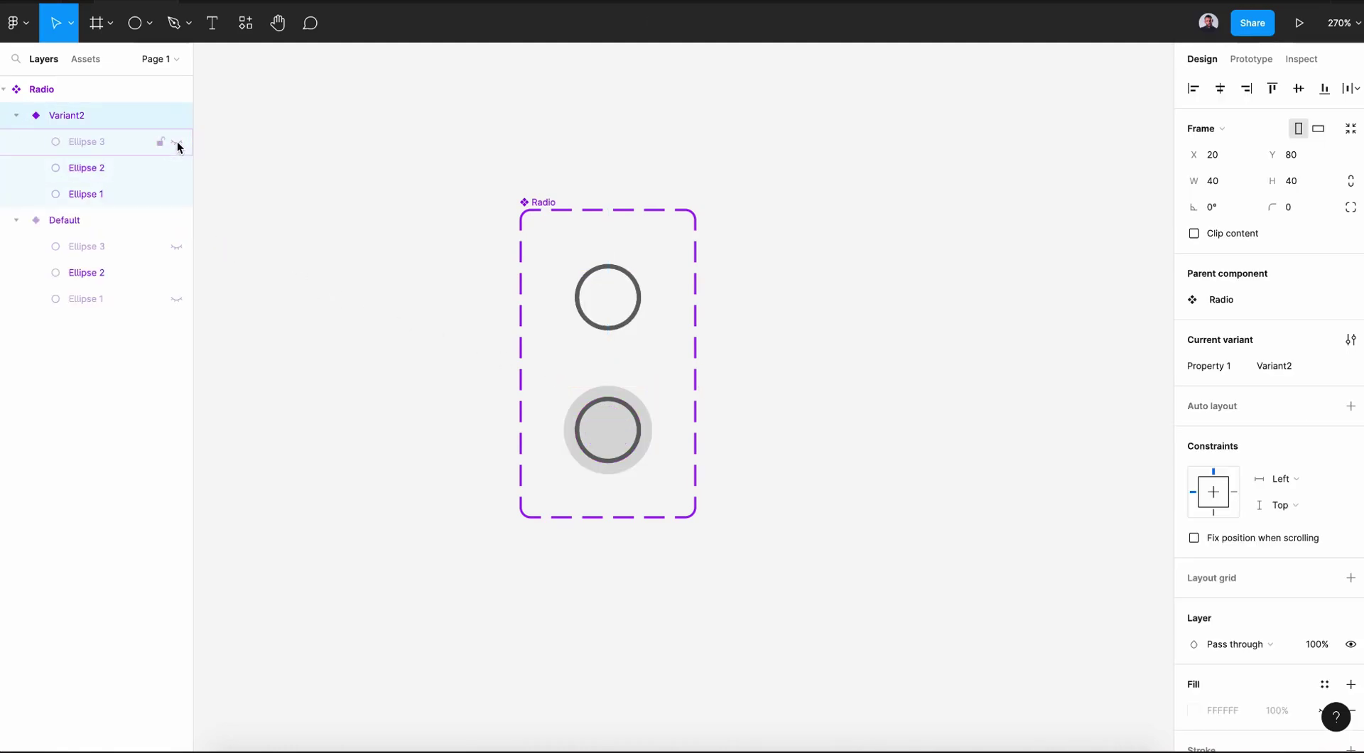
pyautogui.click(176, 194)
# Change Variant2's ring stroke color to bright blue 29BEED
pyautogui.click(130, 170)
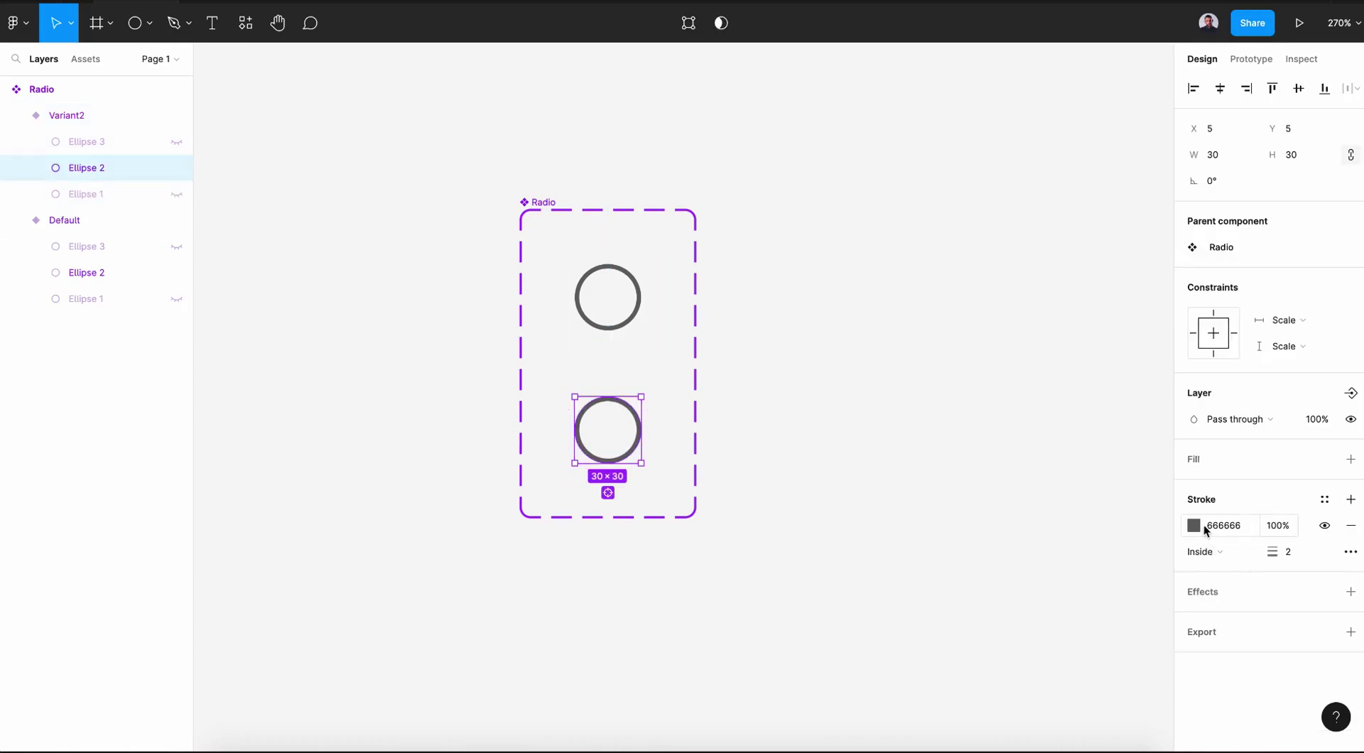
pyautogui.click(1193, 527)
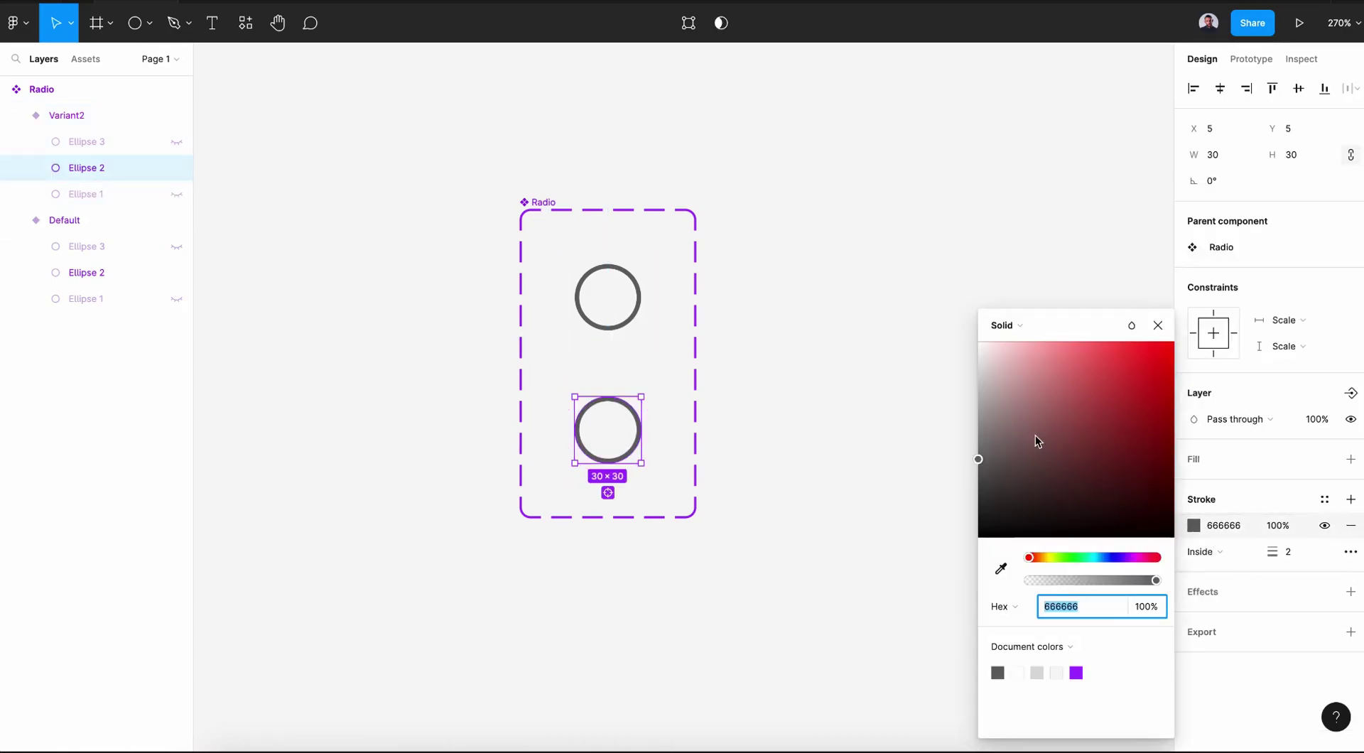
pyautogui.moveTo(1085, 558); pyautogui.dragTo(1099, 557)
# Show Variant2's inner dot again and fill it with the ring's blue, 29BEED
pyautogui.click(121, 154)
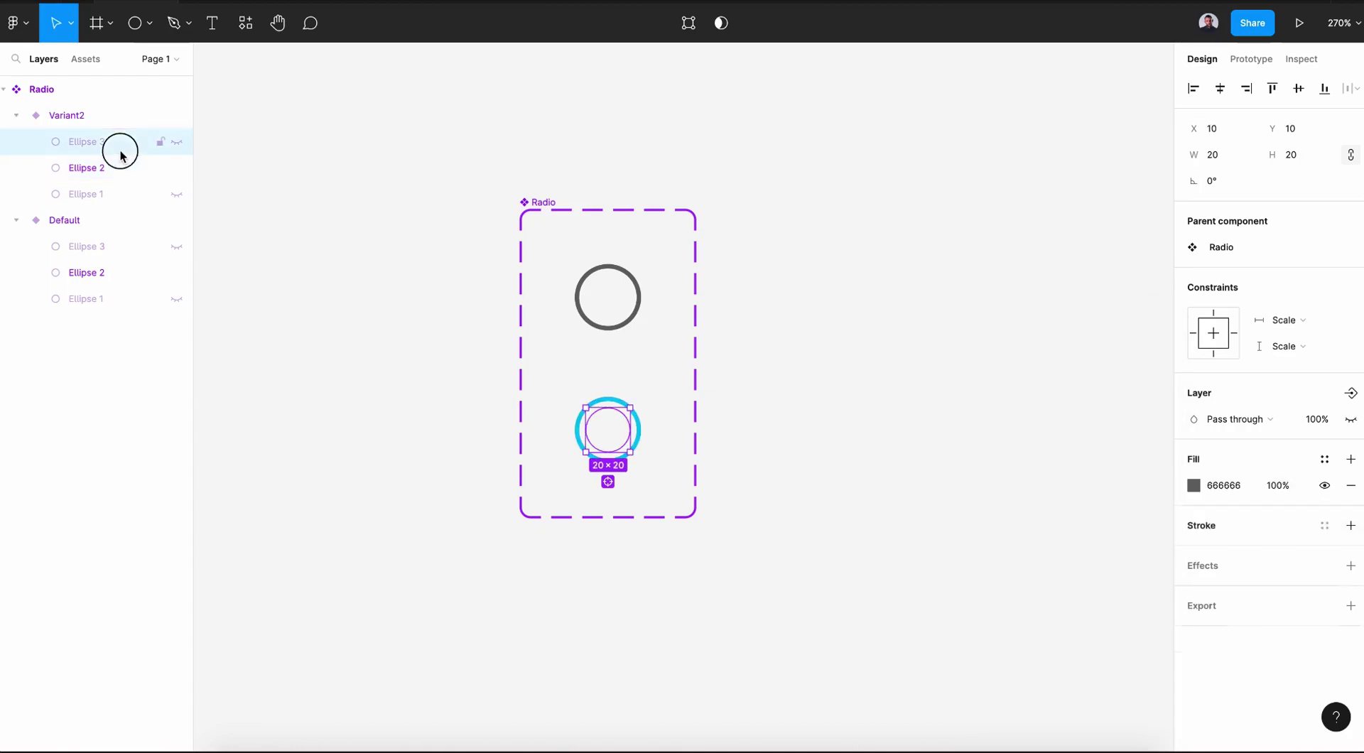
pyautogui.click(177, 142)
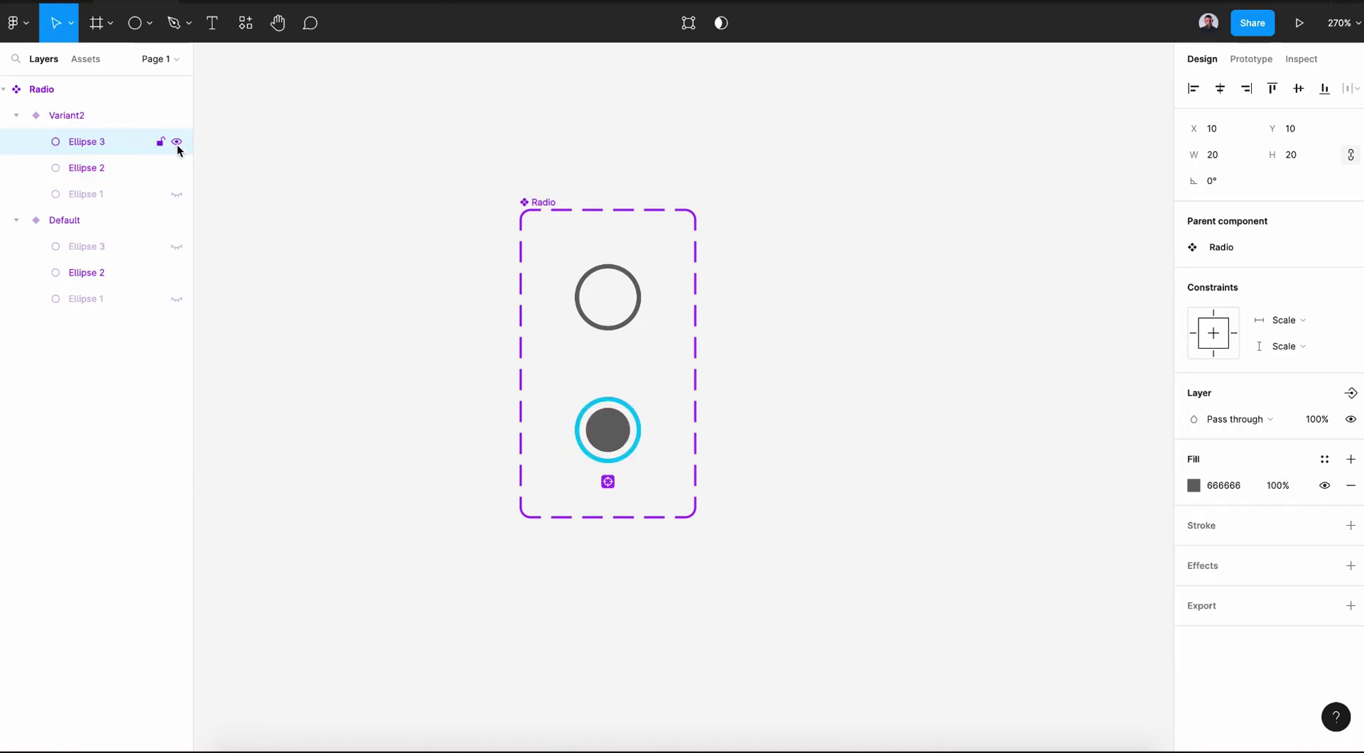
pyautogui.click(1194, 486)
pyautogui.click(1001, 569)
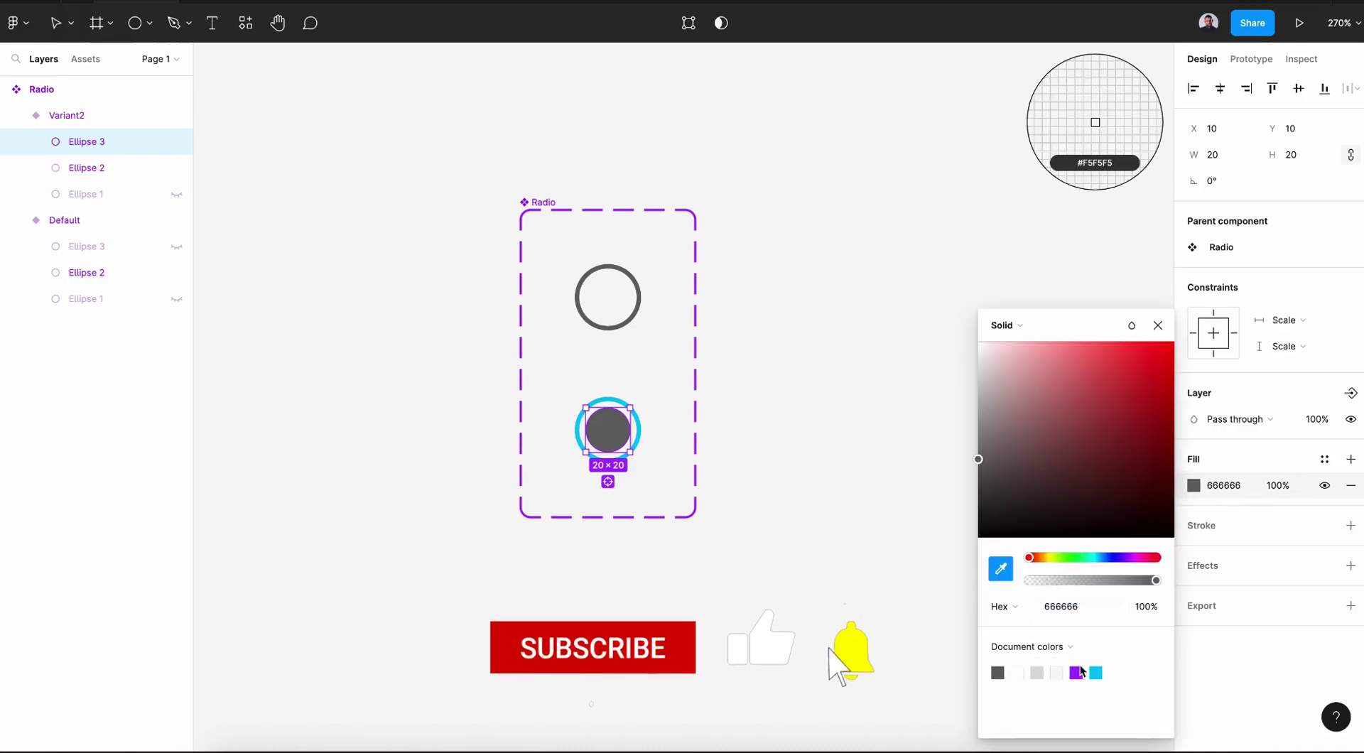
pyautogui.click(1095, 672)
pyautogui.press('Escape')
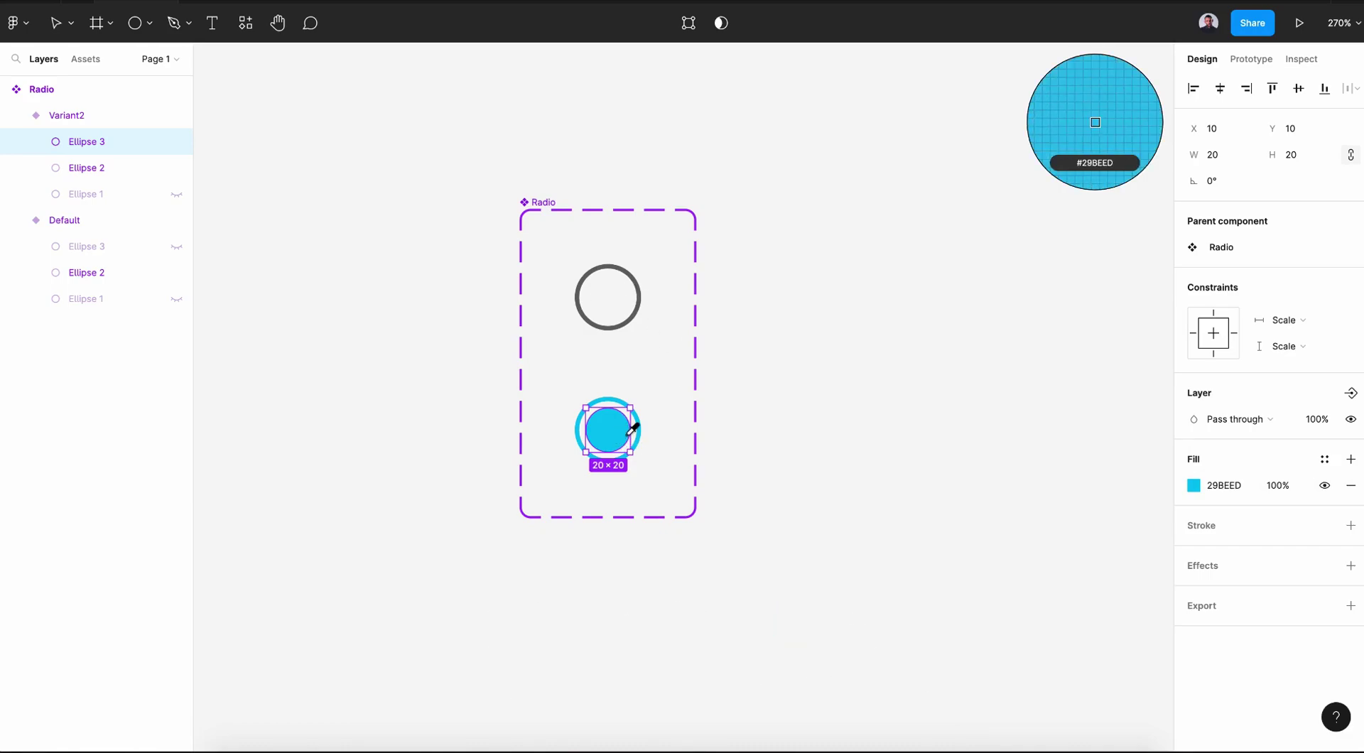
# Recolor the Radio component set's border to F5F5F5 and rename its variant property Property 1 as Style
pyautogui.click(183, 94)
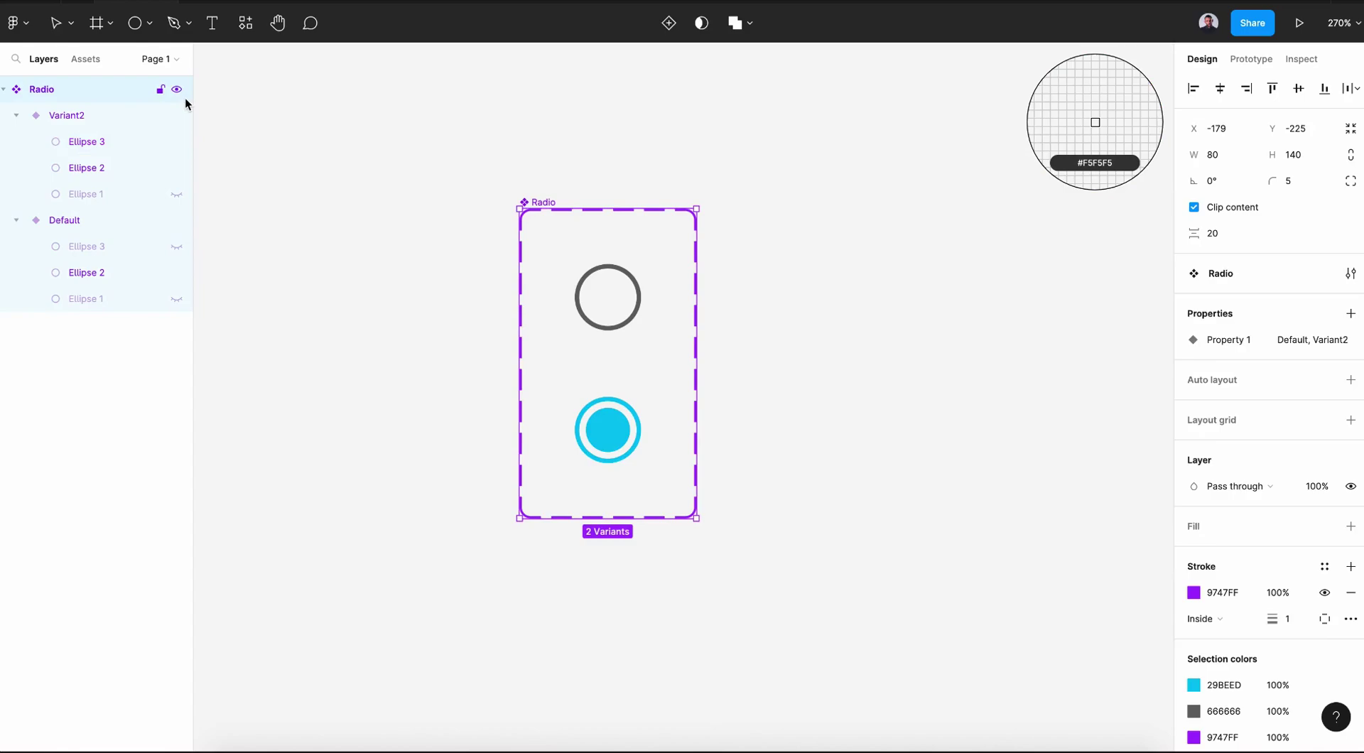
pyautogui.press('Escape')
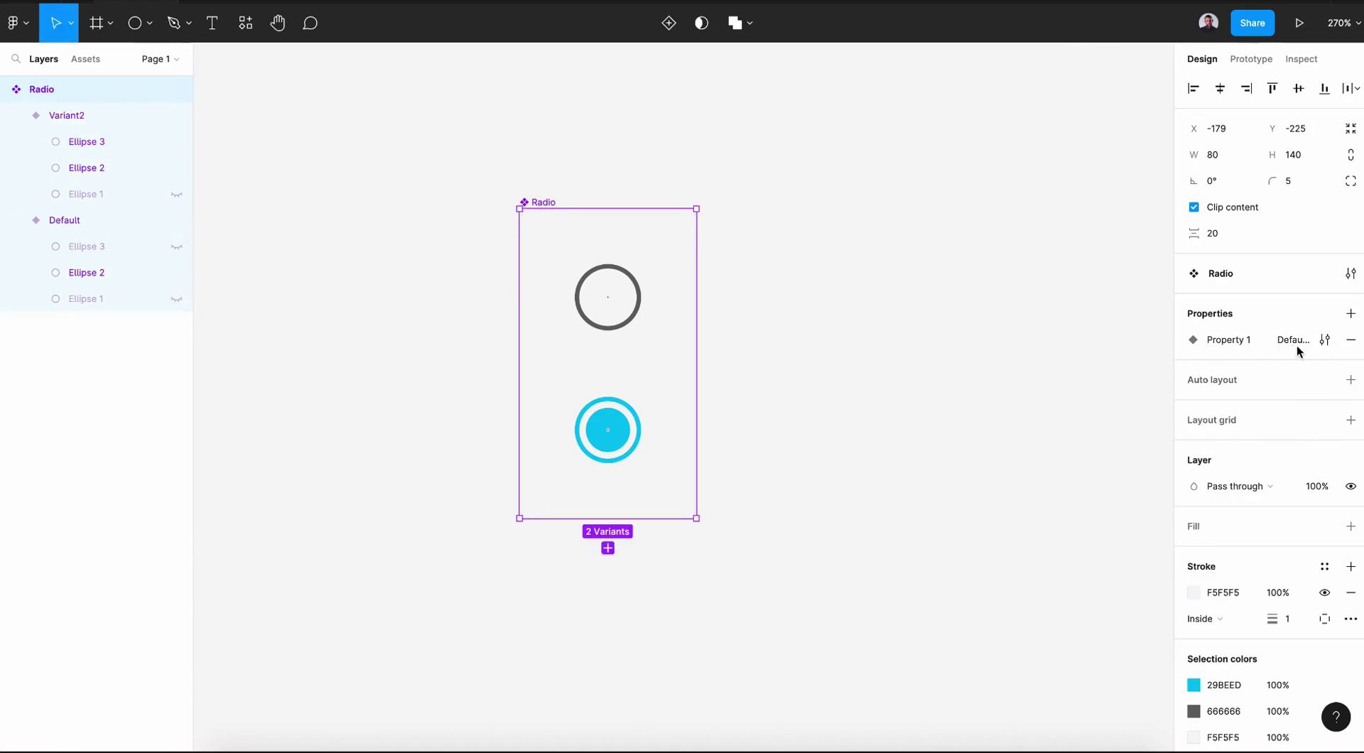
pyautogui.click(1325, 340)
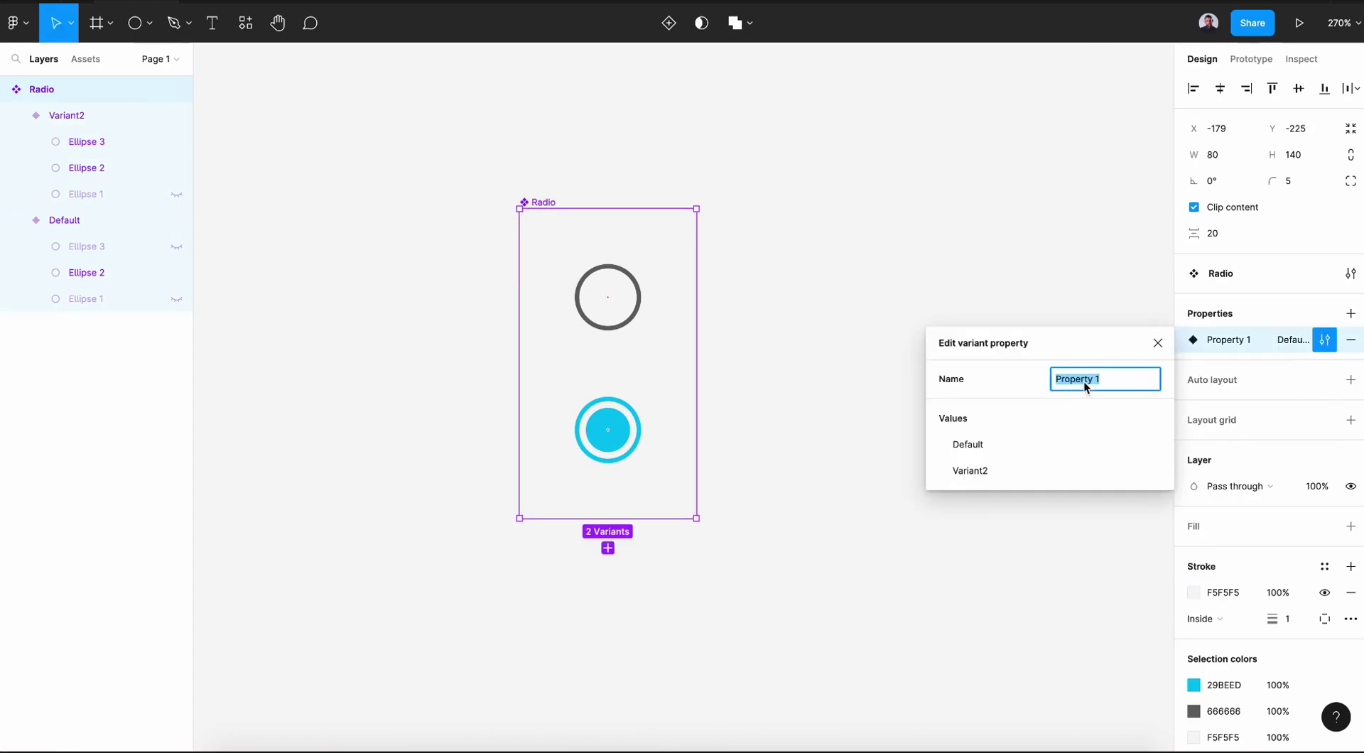
pyautogui.write('Style')
# Set the Style value to Unselected for the gray ring variant and Selected for the blue one
pyautogui.click(581, 334)
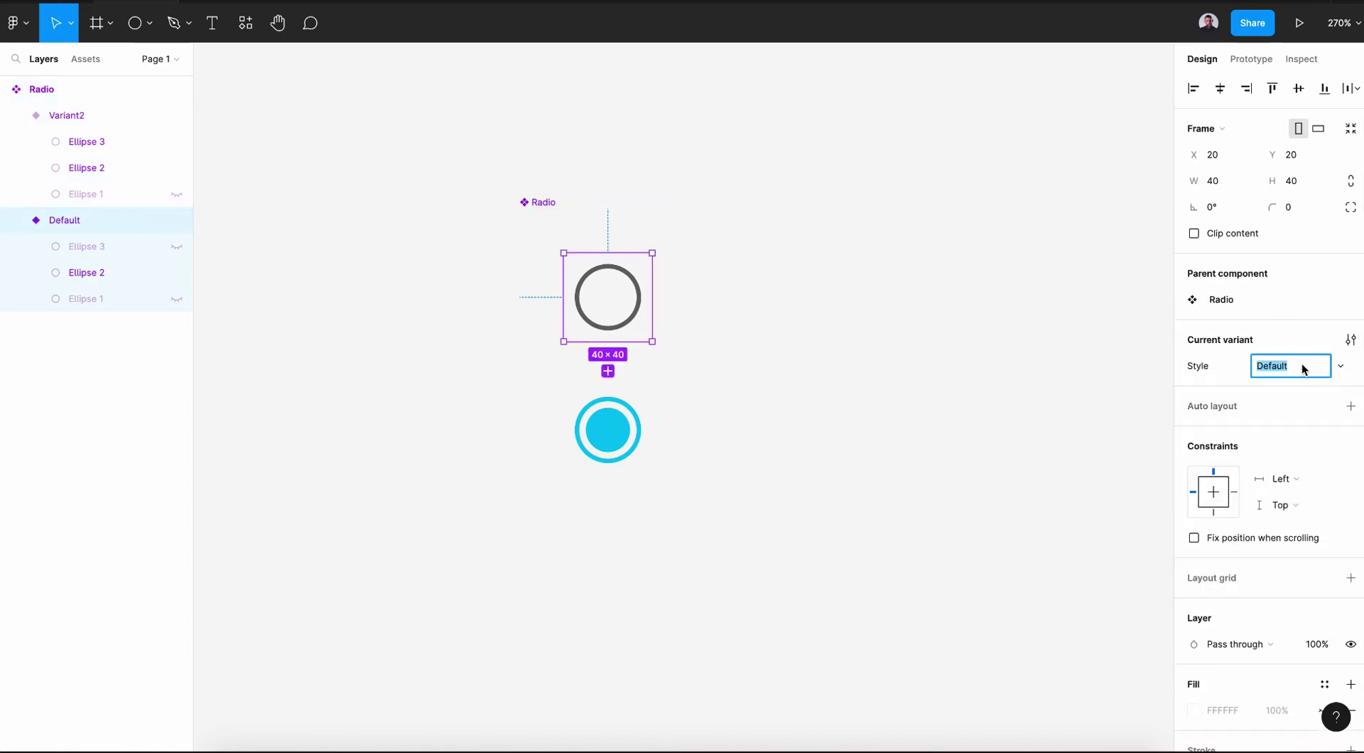
pyautogui.write('Unselected')
pyautogui.press('Tab')
pyautogui.click(1282, 370)
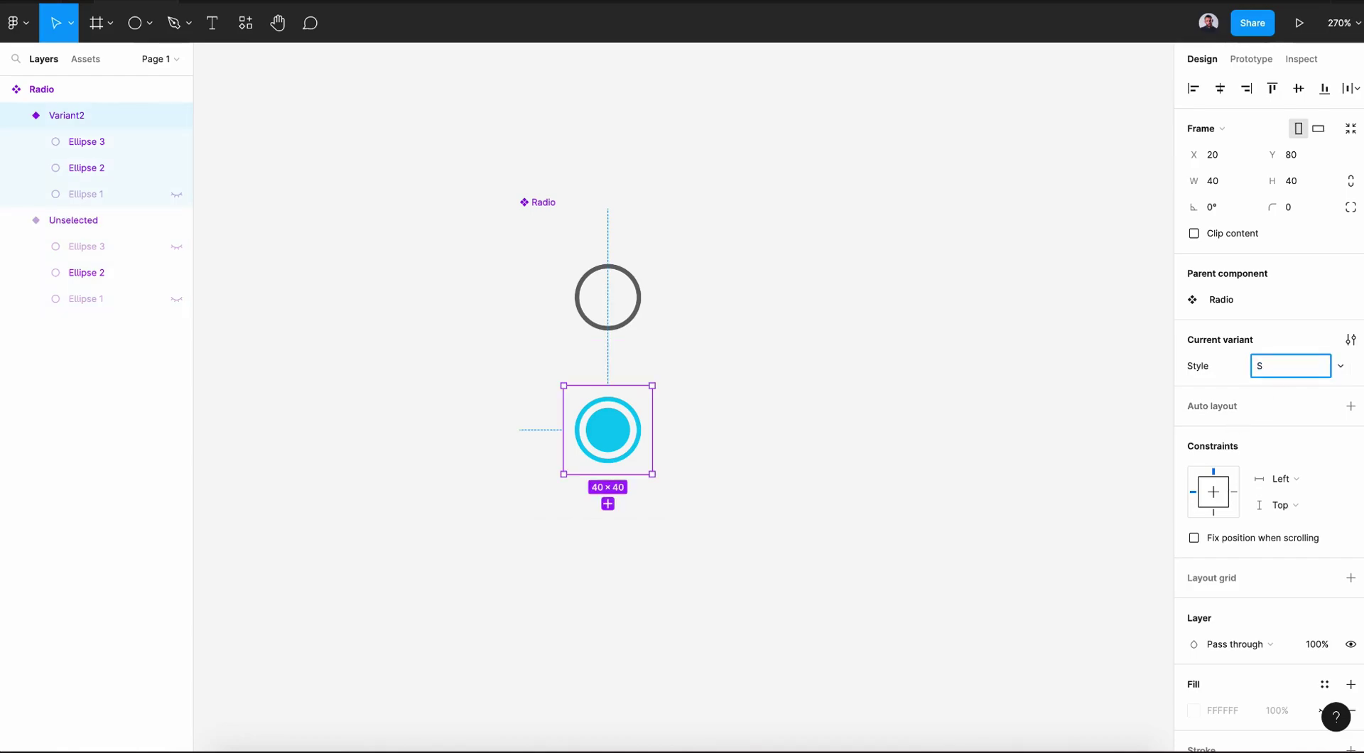
pyautogui.write('Selected')
# Add a second variant property named States with the value Default to the Radio component set
pyautogui.click(533, 203)
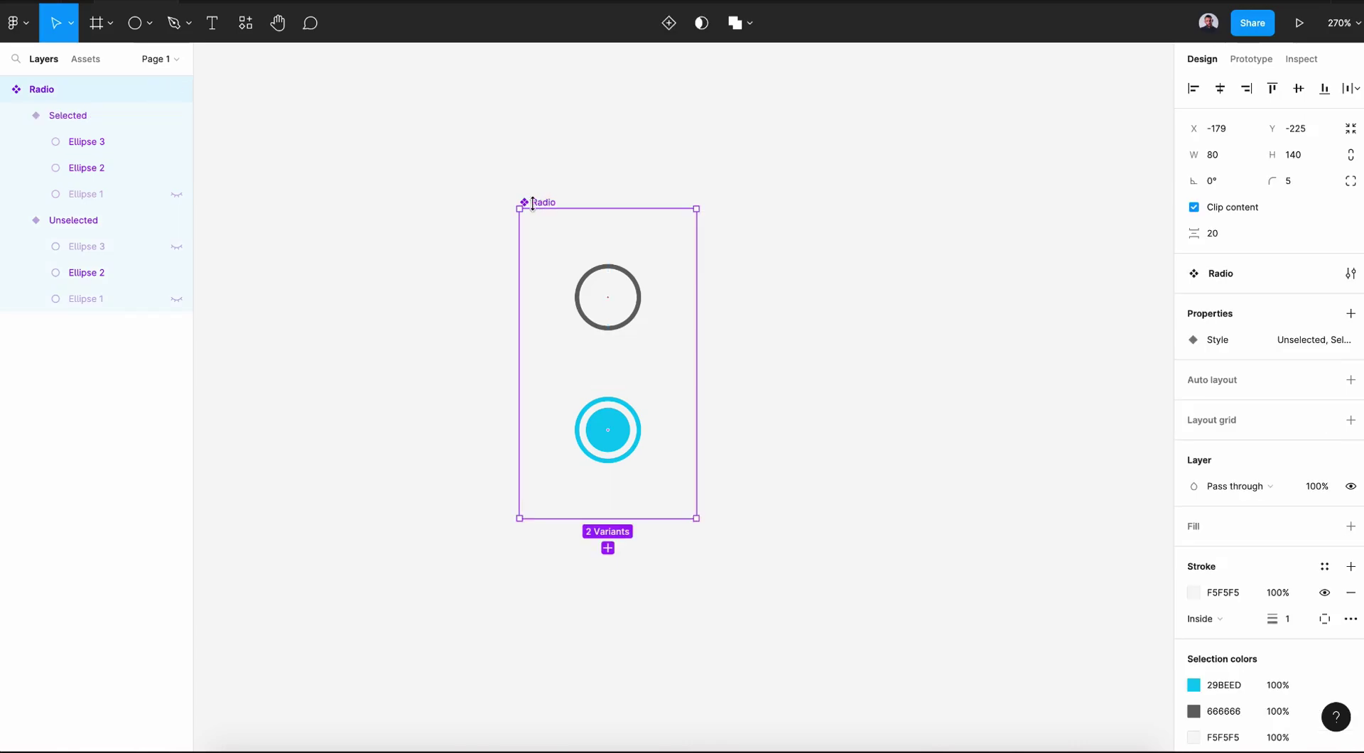
pyautogui.click(1350, 313)
pyautogui.click(1243, 373)
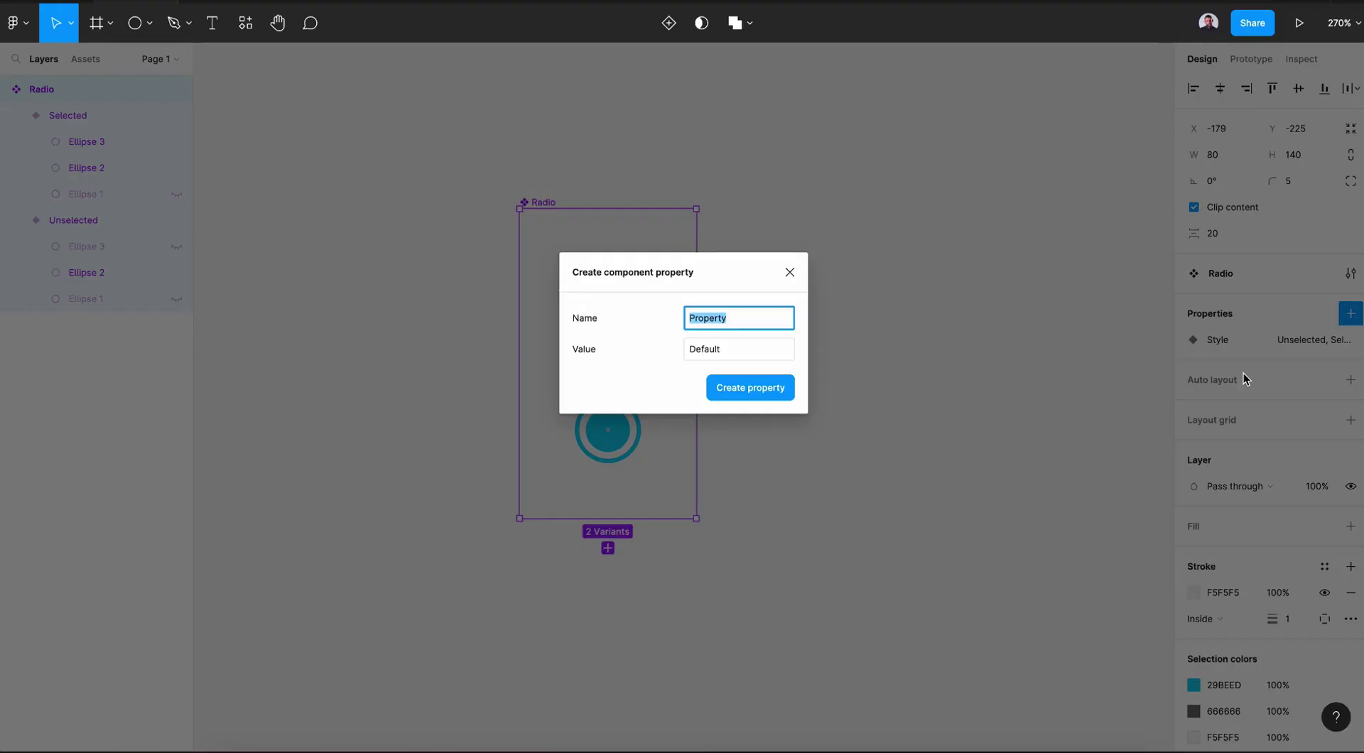
pyautogui.write('S')
pyautogui.press('Return')
pyautogui.click(587, 306)
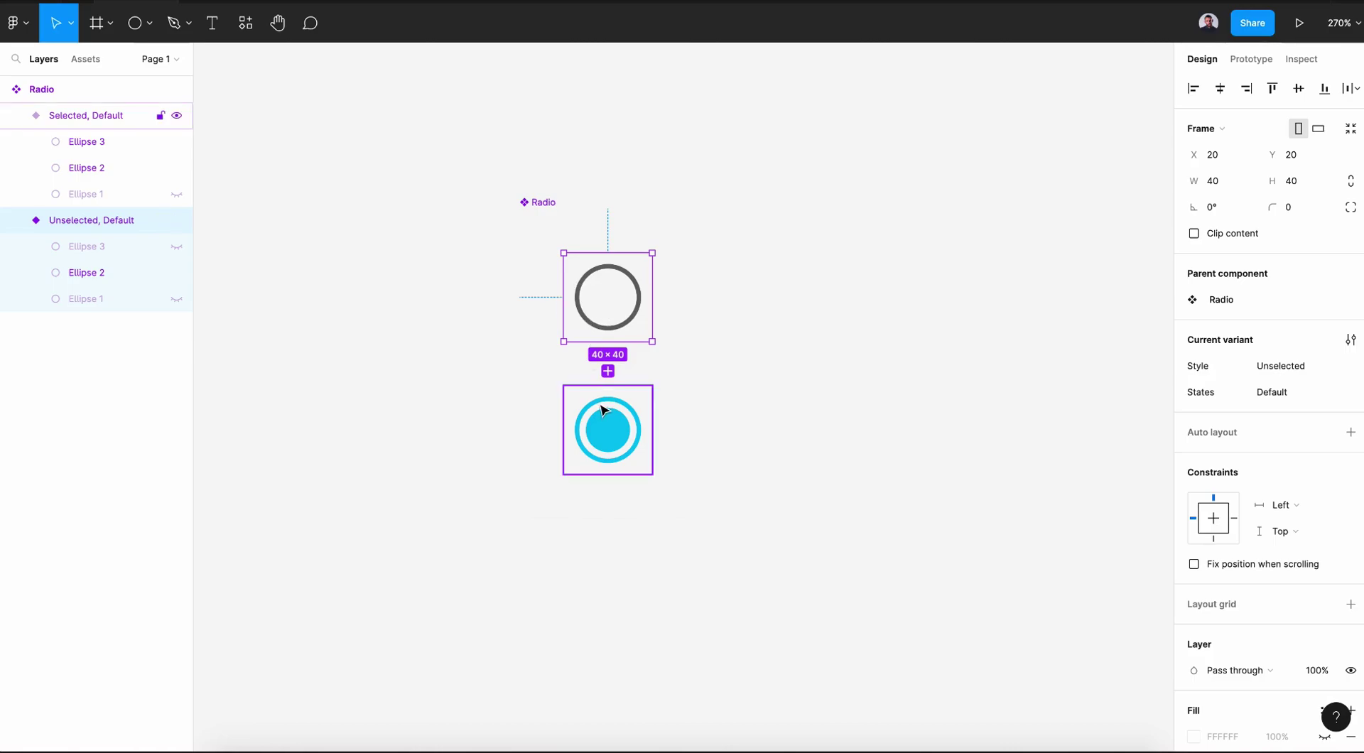
pyautogui.click(603, 423)
pyautogui.click(764, 447)
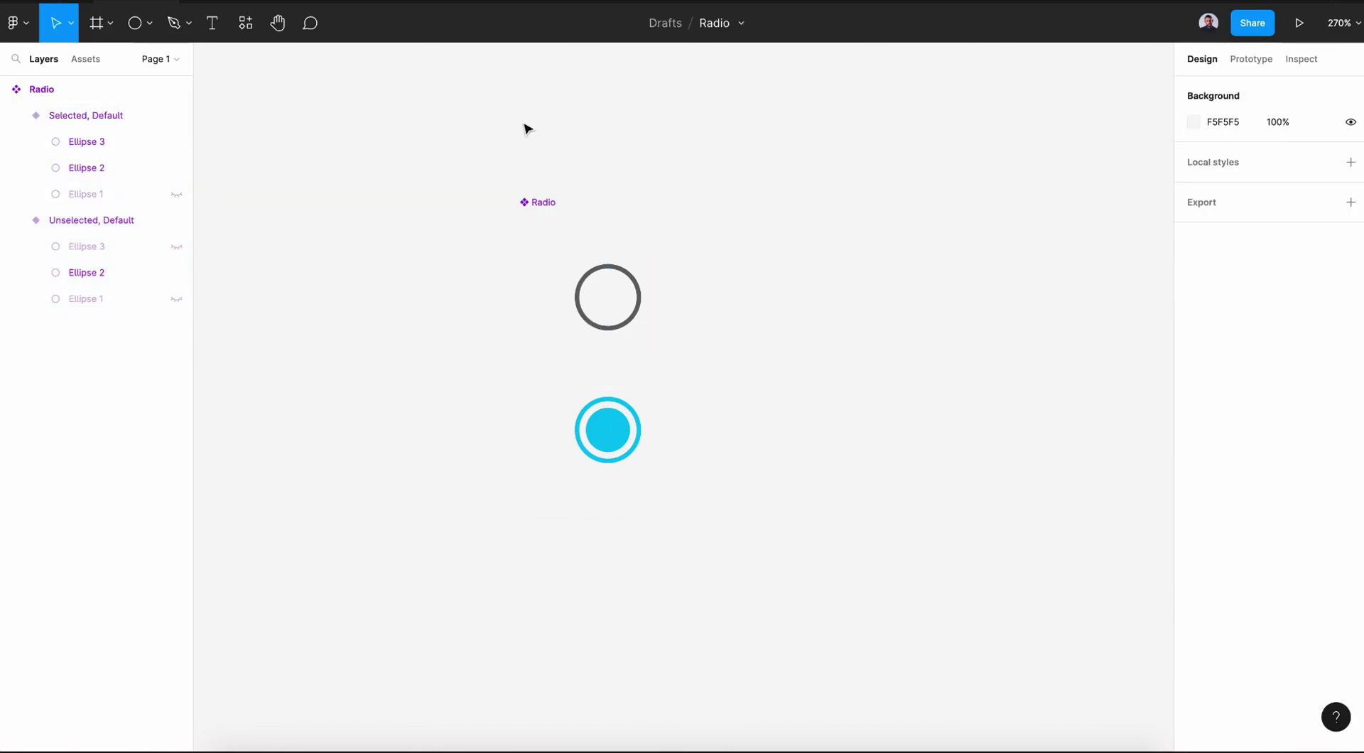
pyautogui.click(545, 216)
# Duplicate the Unselected, Default variant and move the copy up so it overlaps the original gray ring
pyautogui.click(616, 288)
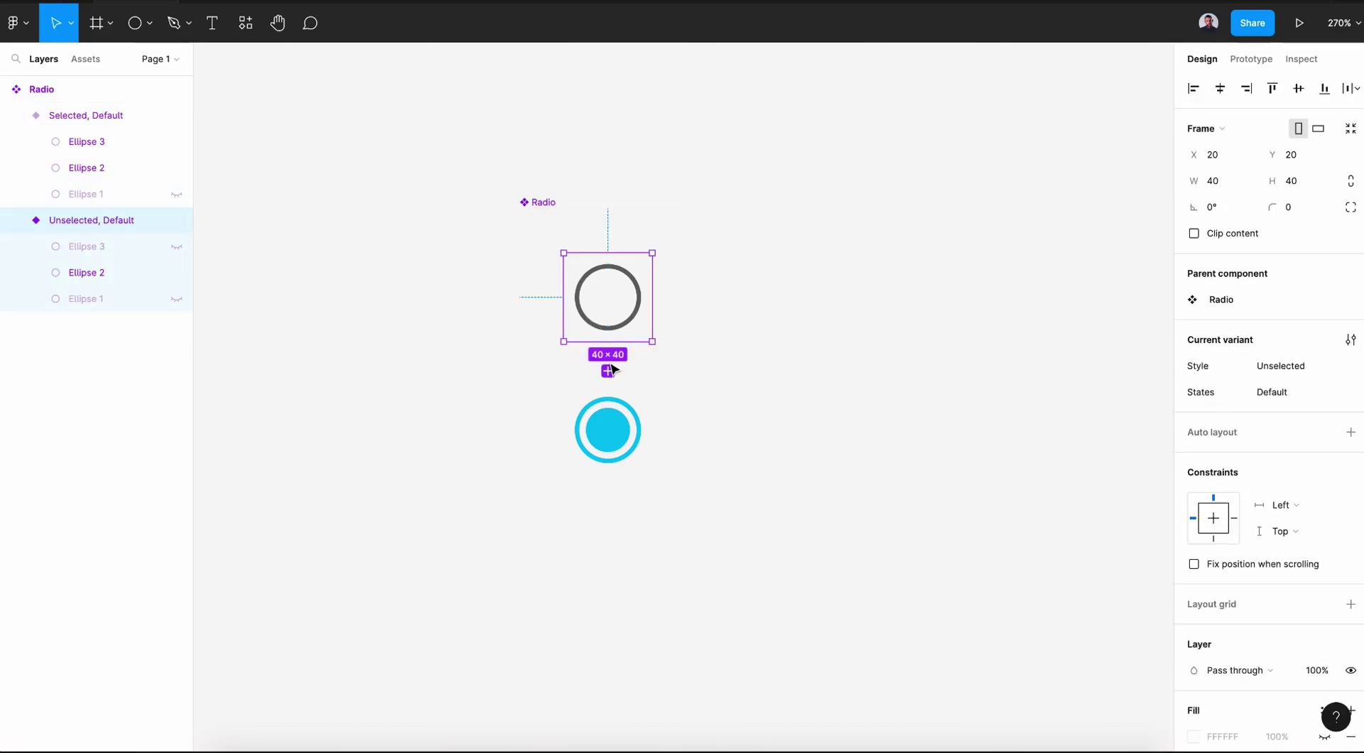
pyautogui.hotkey('ctrl', 'd')
pyautogui.moveTo(608, 561); pyautogui.dragTo(642, 367)
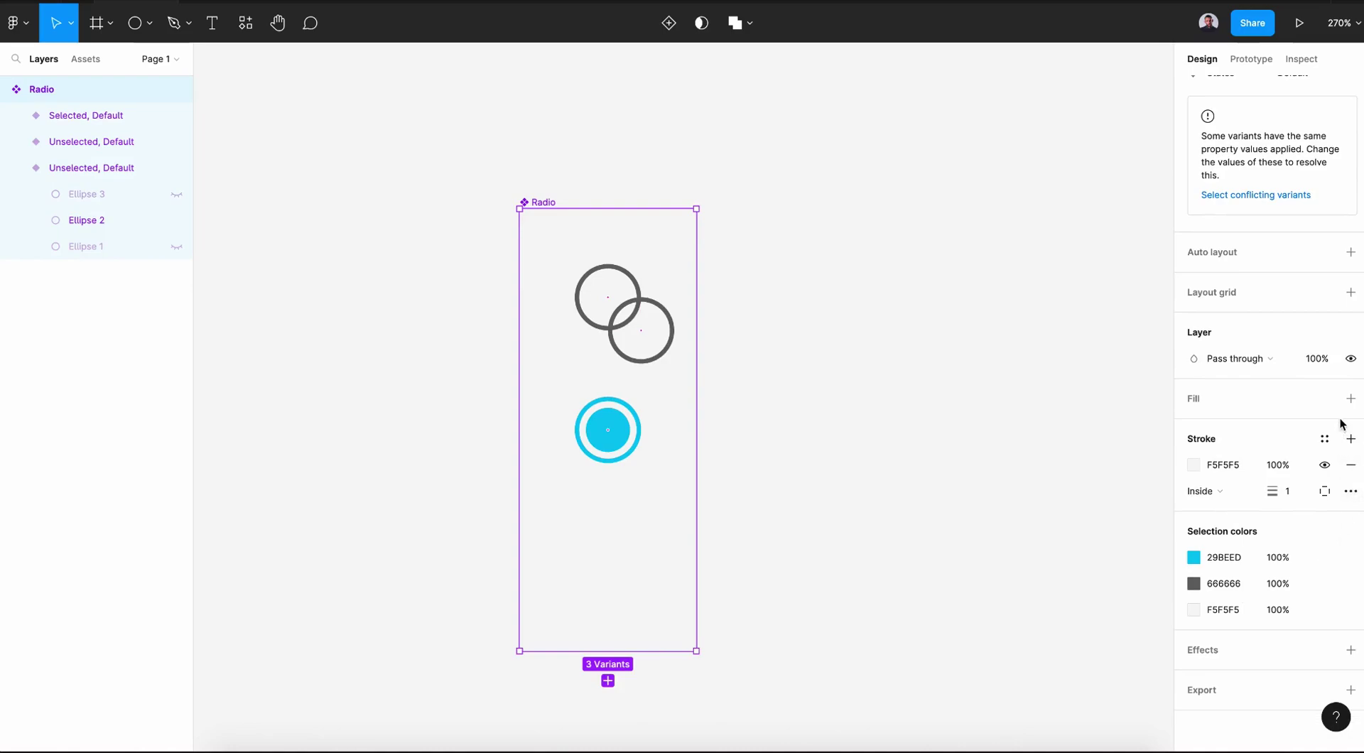
# Set the Radio component set's border color to gray BBBBBB
pyautogui.click(1198, 469)
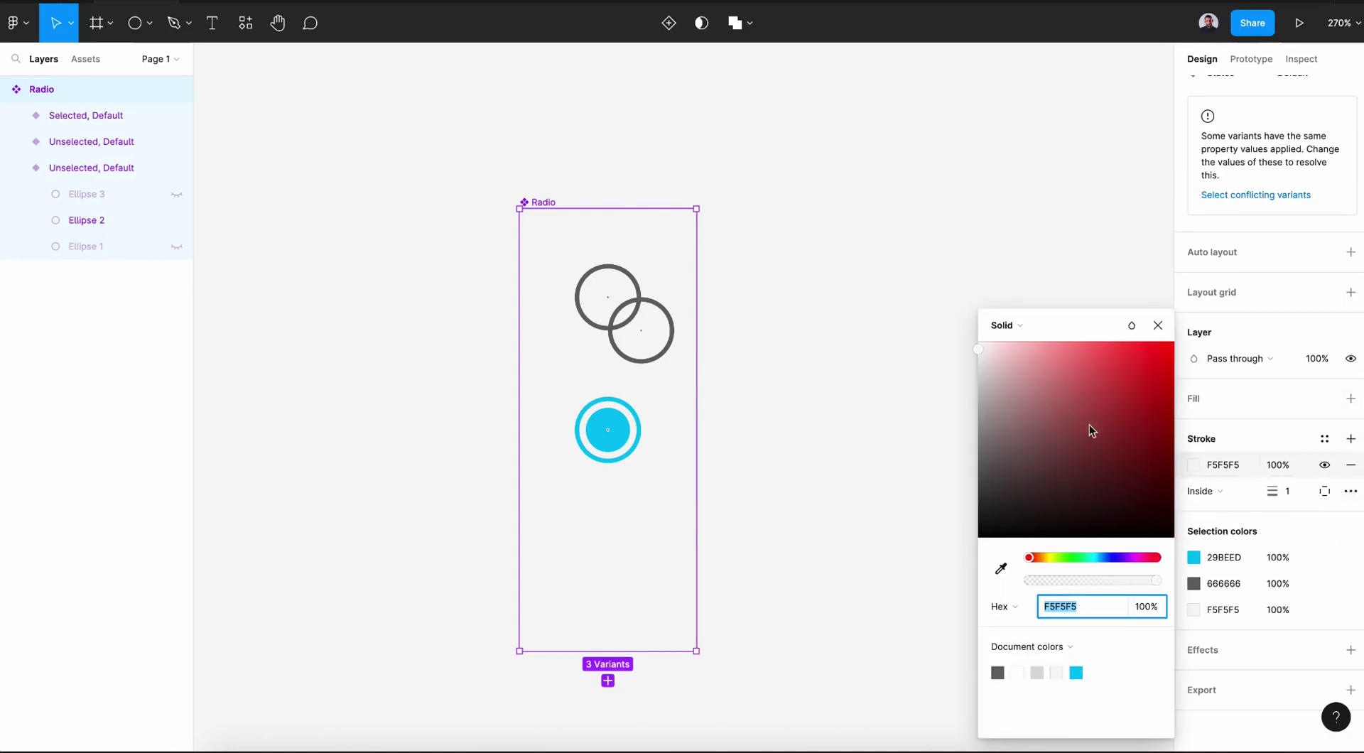
pyautogui.moveTo(979, 380); pyautogui.dragTo(977, 404)
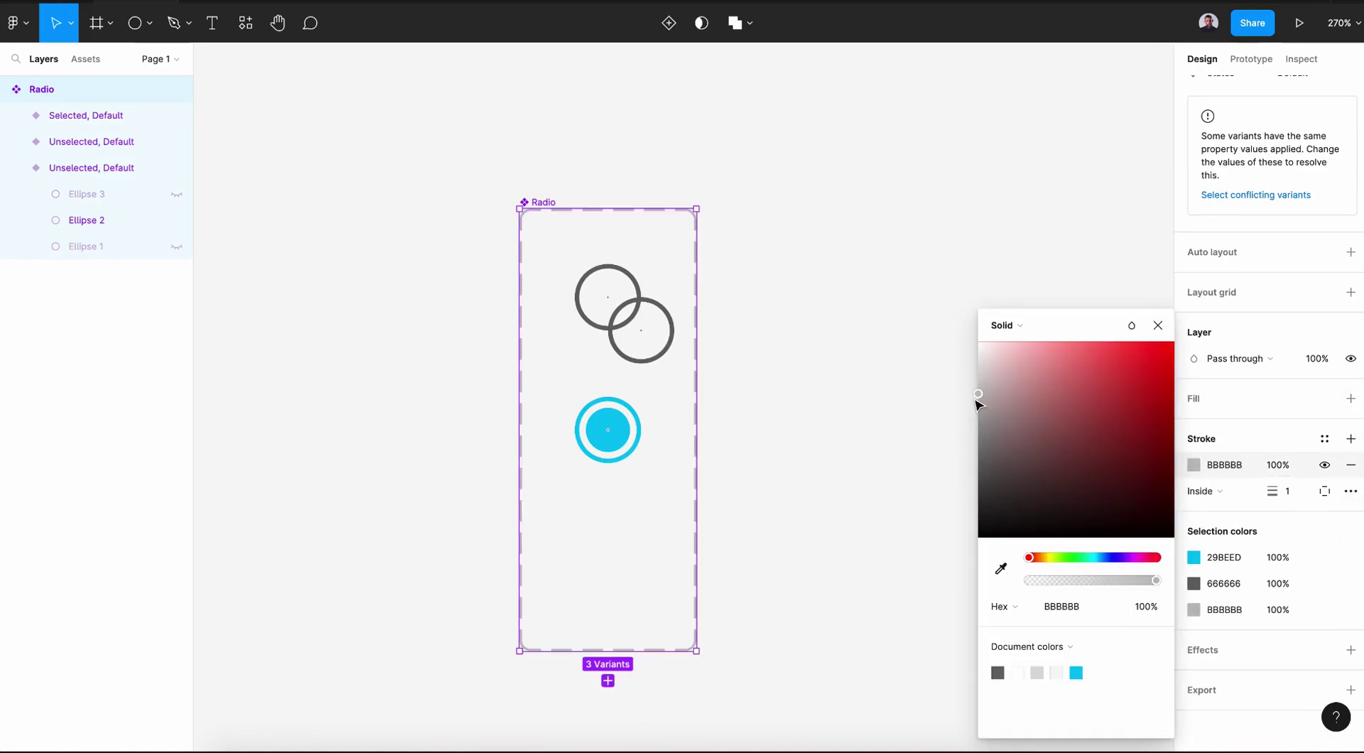
pyautogui.click(1158, 325)
# Place the duplicated ring level with the original at X 82, Y 20, and resize the Radio frame wider and shorter
pyautogui.moveTo(696, 355); pyautogui.dragTo(912, 356)
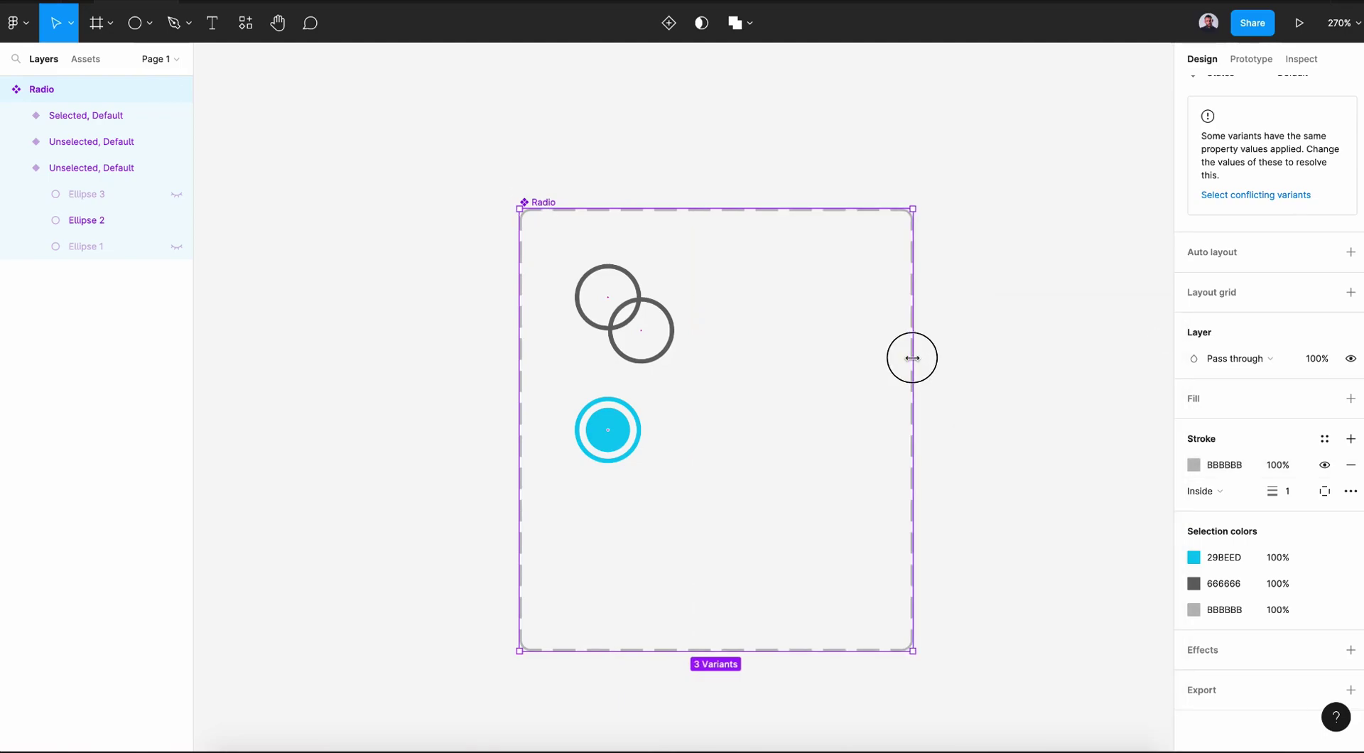
pyautogui.moveTo(660, 345); pyautogui.dragTo(764, 314)
pyautogui.click(916, 341)
pyautogui.moveTo(916, 341); pyautogui.dragTo(980, 363)
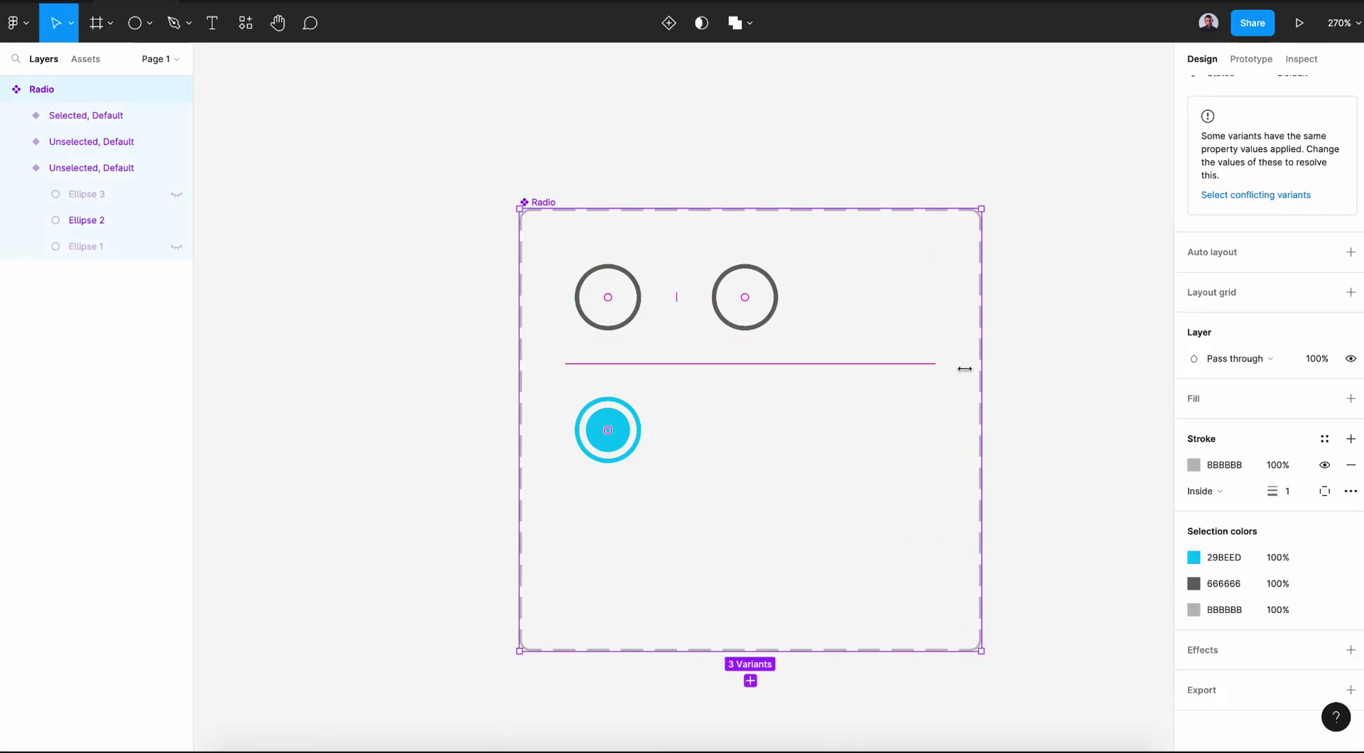
pyautogui.moveTo(789, 589); pyautogui.dragTo(791, 547)
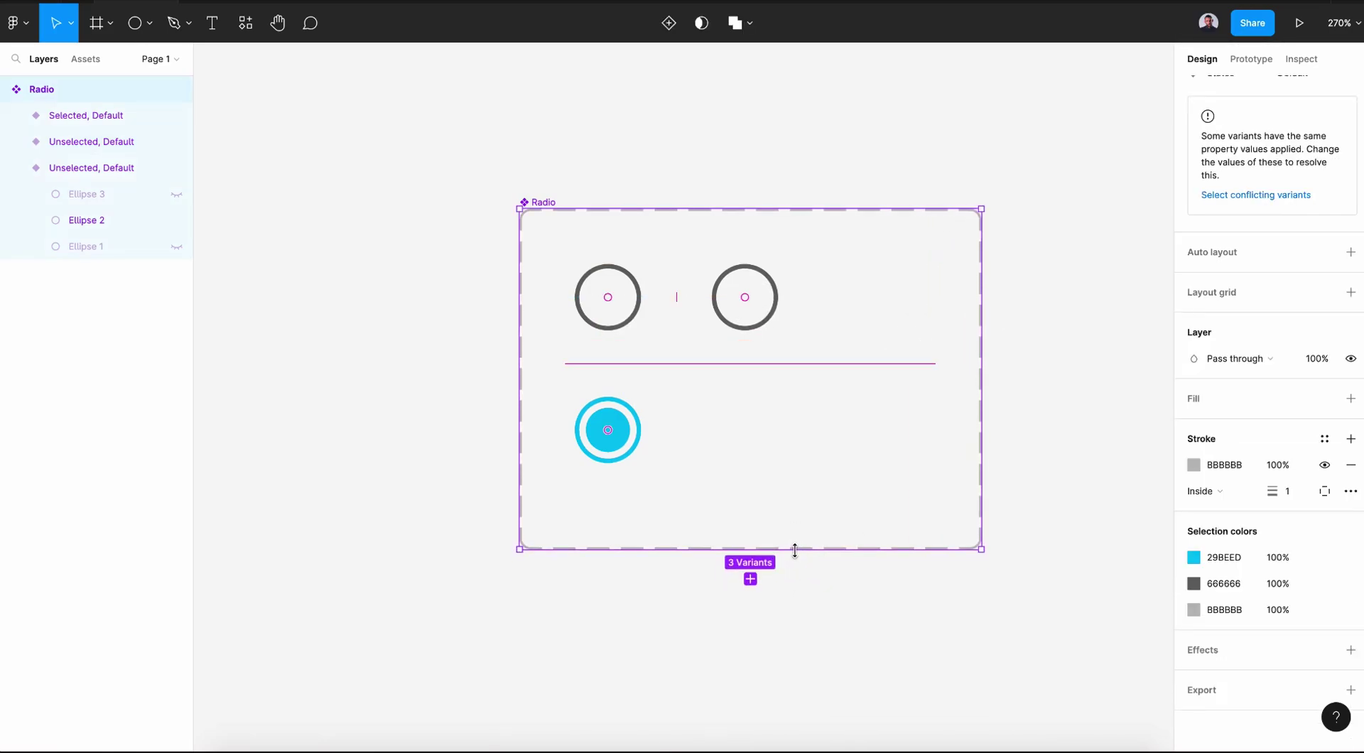
# Show the outer background circle in the duplicated unselected variant and lighten its gray fill
pyautogui.click(741, 299)
pyautogui.click(16, 141)
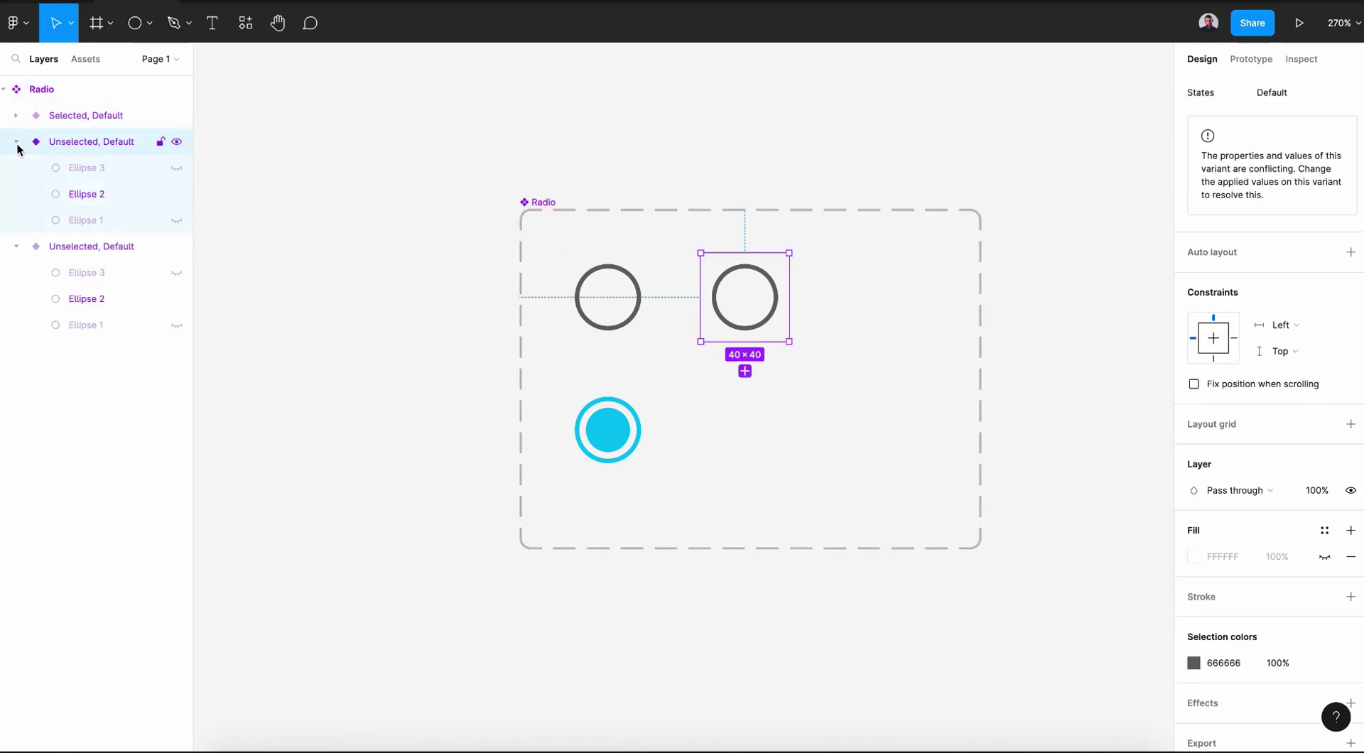
pyautogui.click(176, 221)
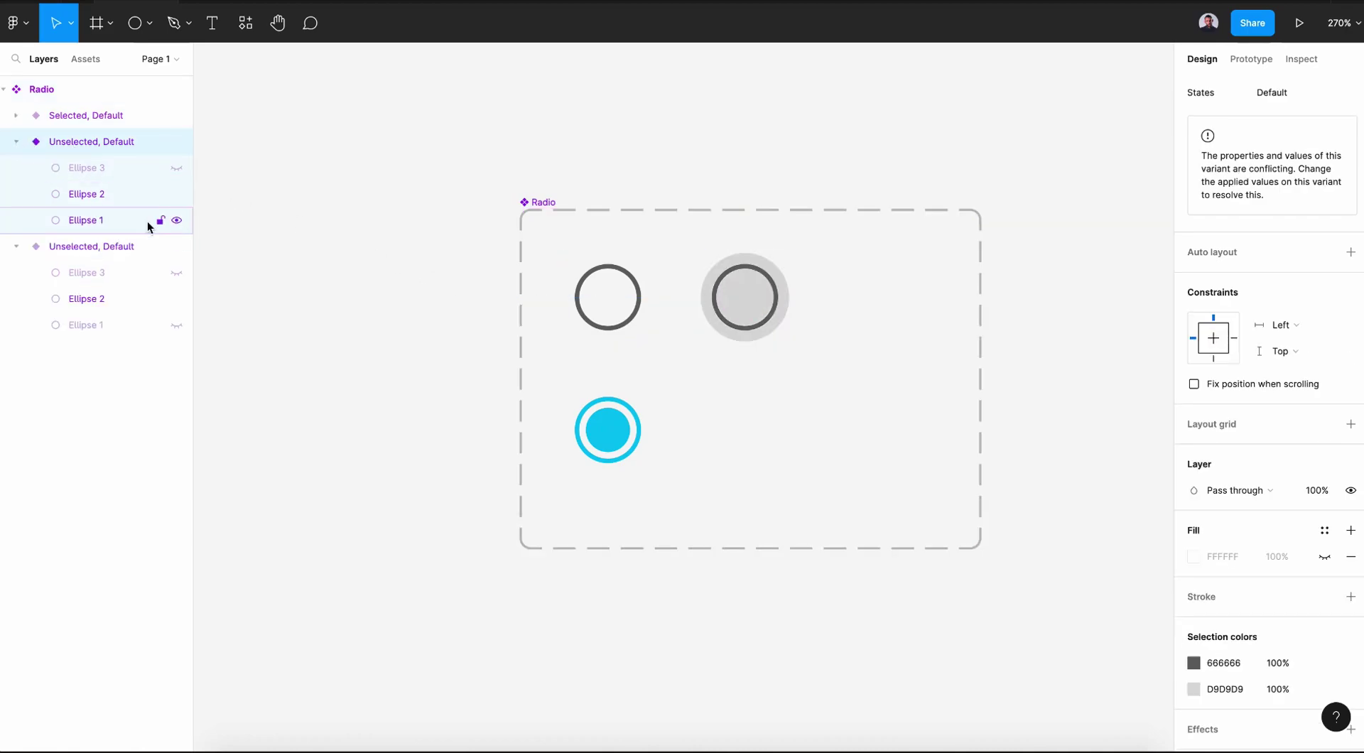
pyautogui.click(100, 224)
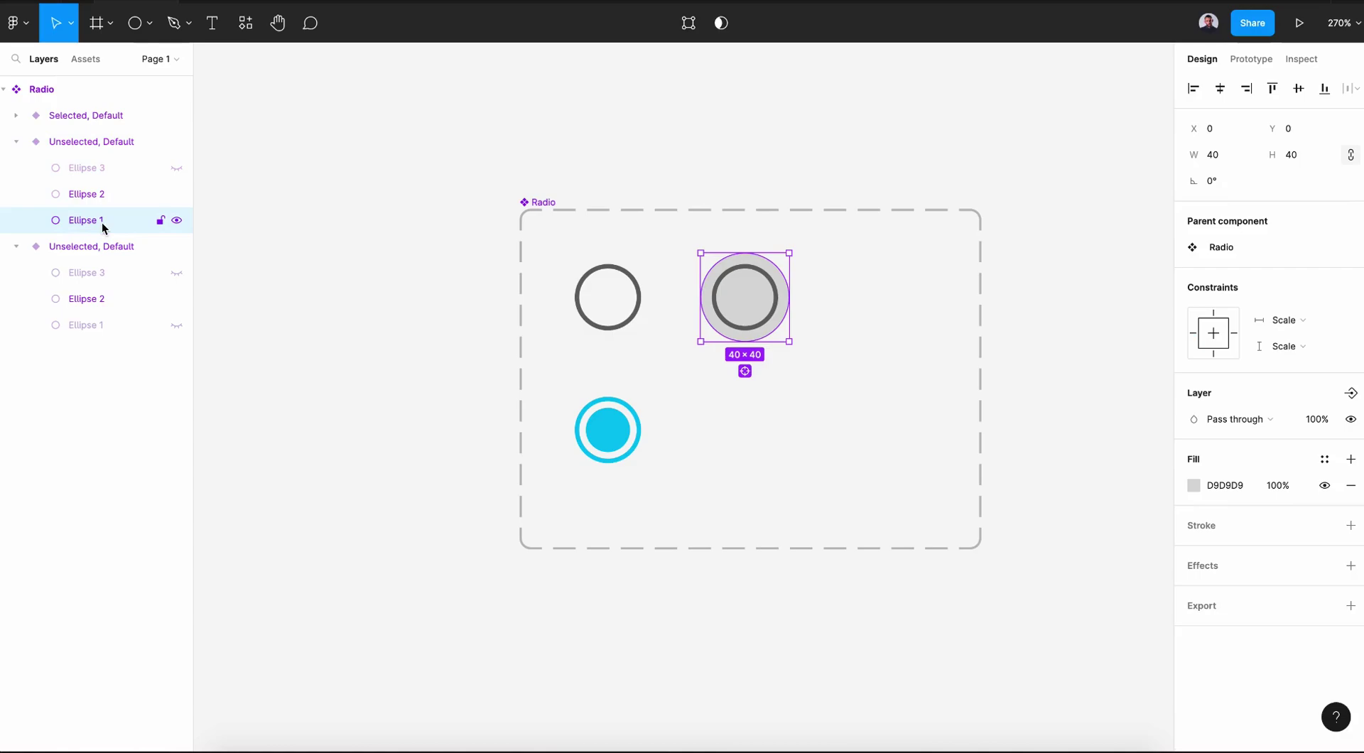
pyautogui.click(1194, 486)
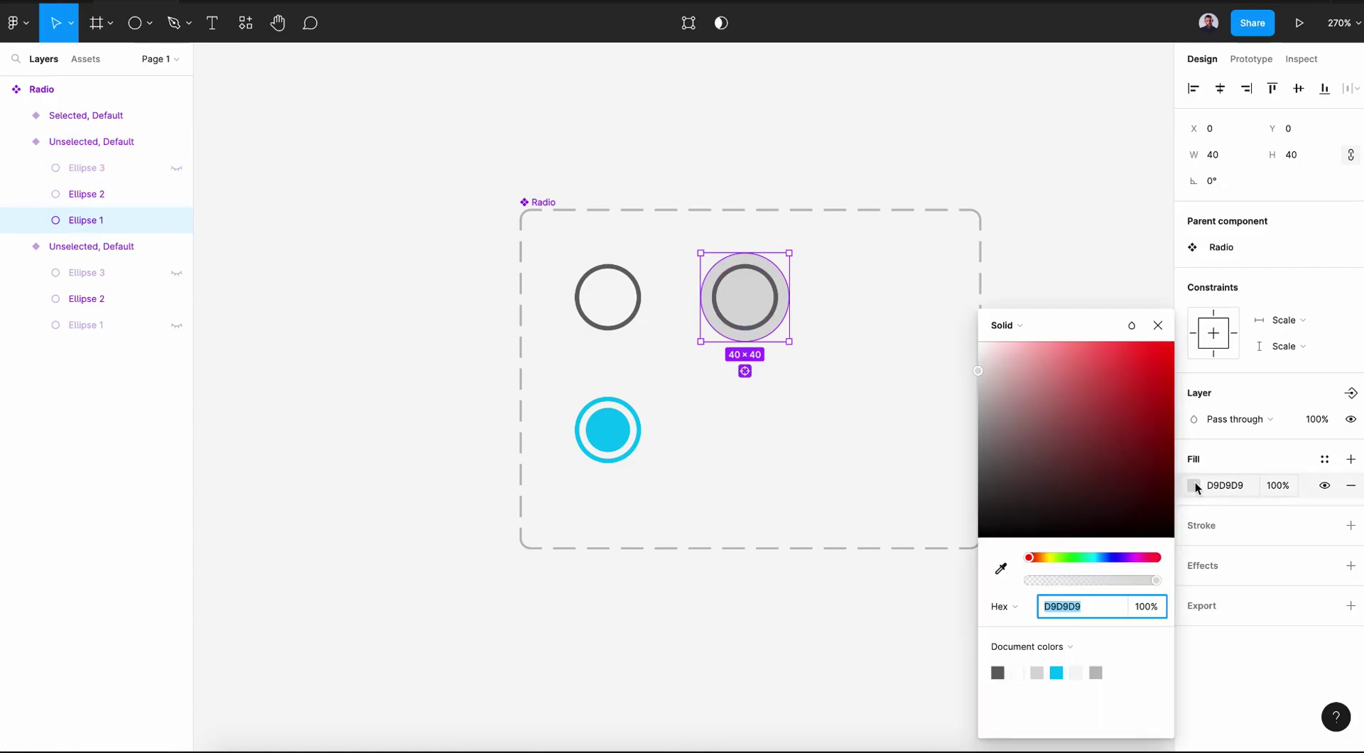
pyautogui.moveTo(983, 378); pyautogui.dragTo(975, 371)
pyautogui.click(1157, 328)
# Set the duplicated unselected variant's States value to Hovered
pyautogui.click(88, 142)
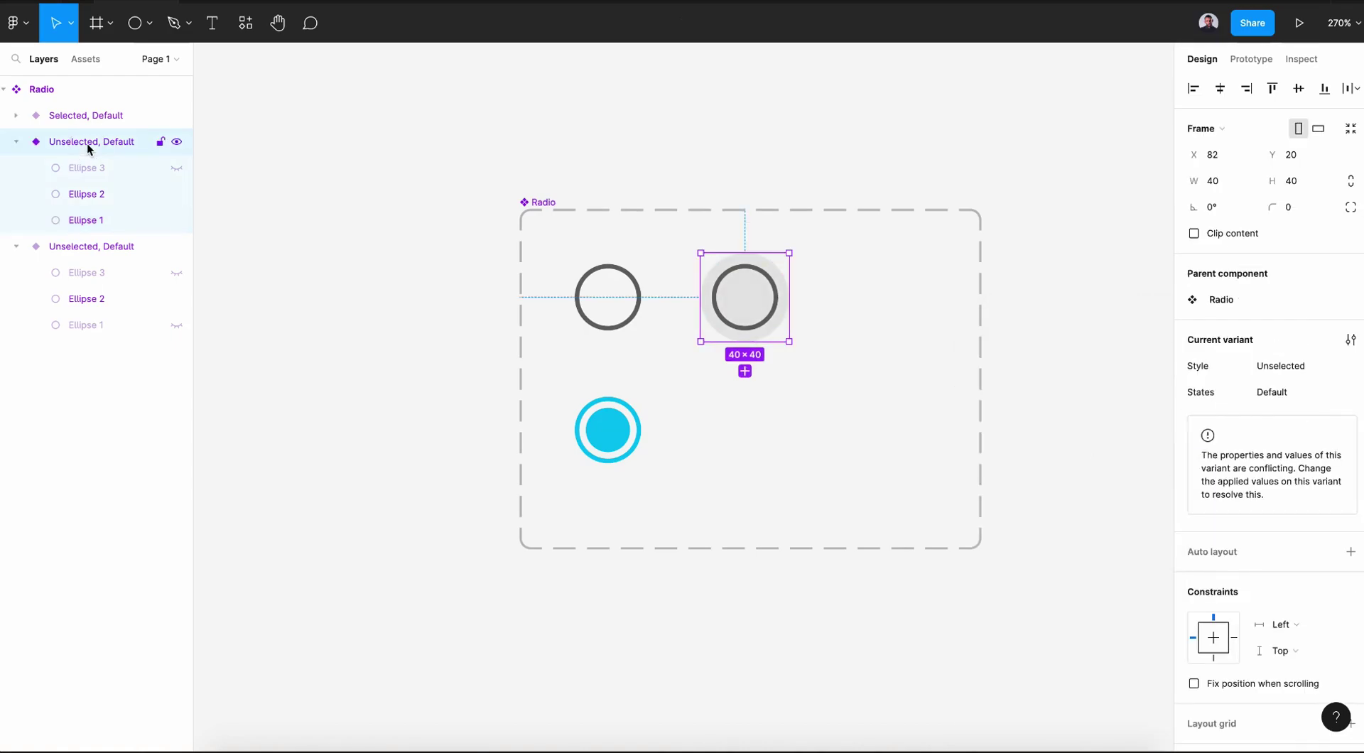
pyautogui.click(1295, 405)
pyautogui.write('Hovered')
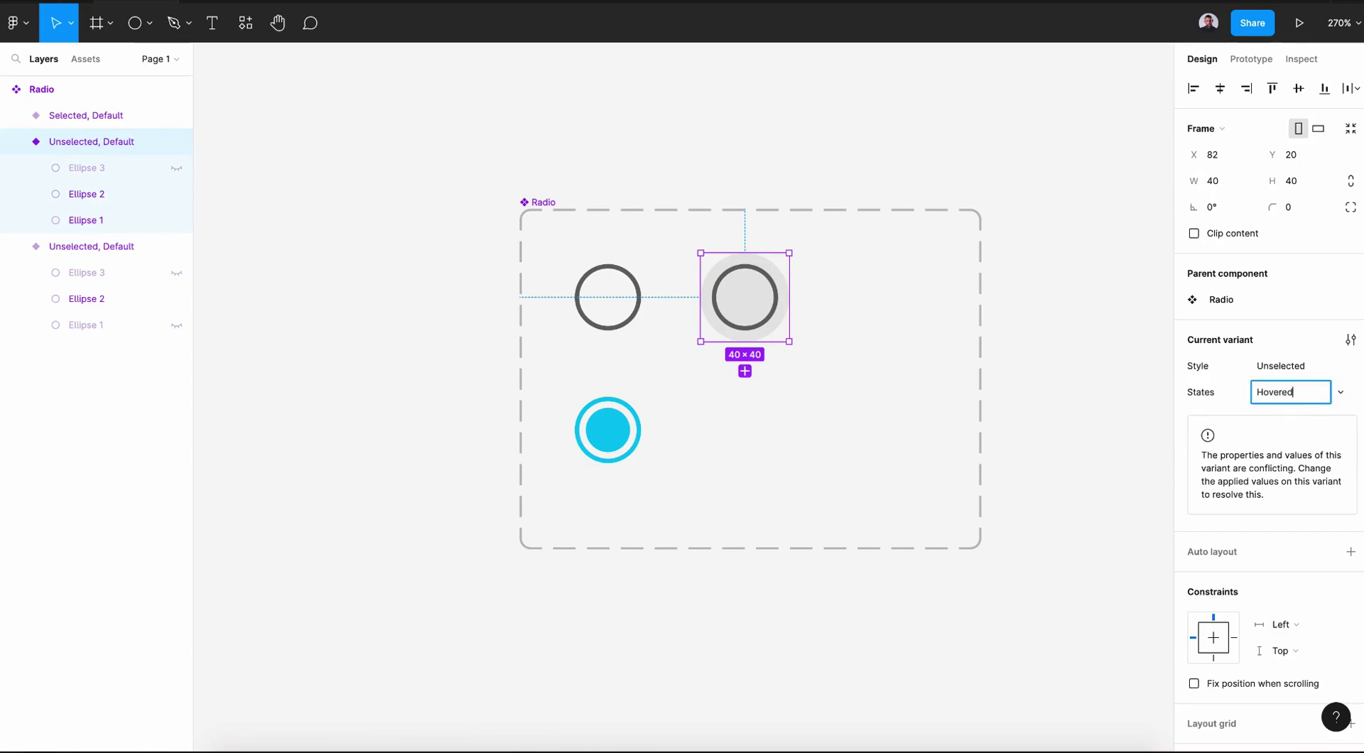
pyautogui.press('Return')
# Duplicate the Unselected, Hovered variant and place the copy beside it in the same row at X 152, Y 20
pyautogui.hotkey('ctrl', 'd')
pyautogui.moveTo(748, 346); pyautogui.dragTo(888, 320)
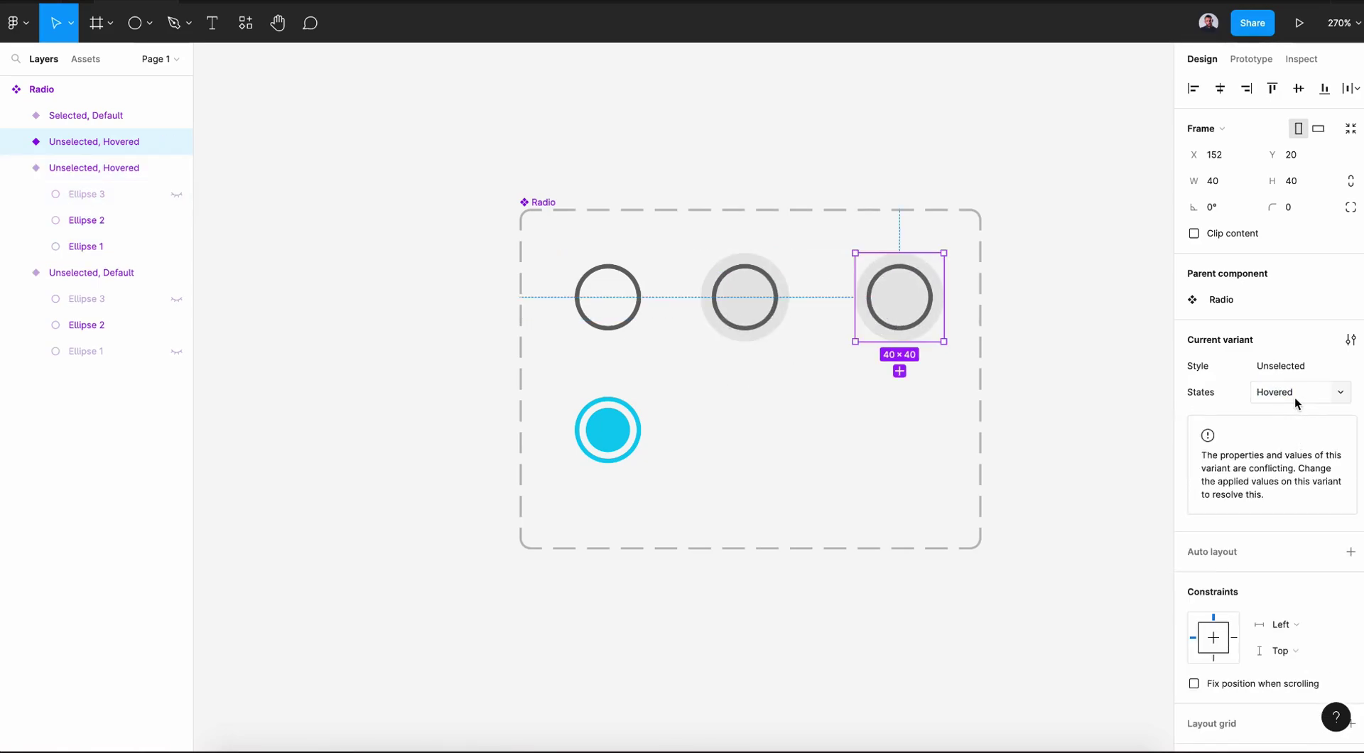
# Set the States value of the third unselected variant to Focused
pyautogui.click(1294, 398)
pyautogui.write('Focused')
pyautogui.press('Return')
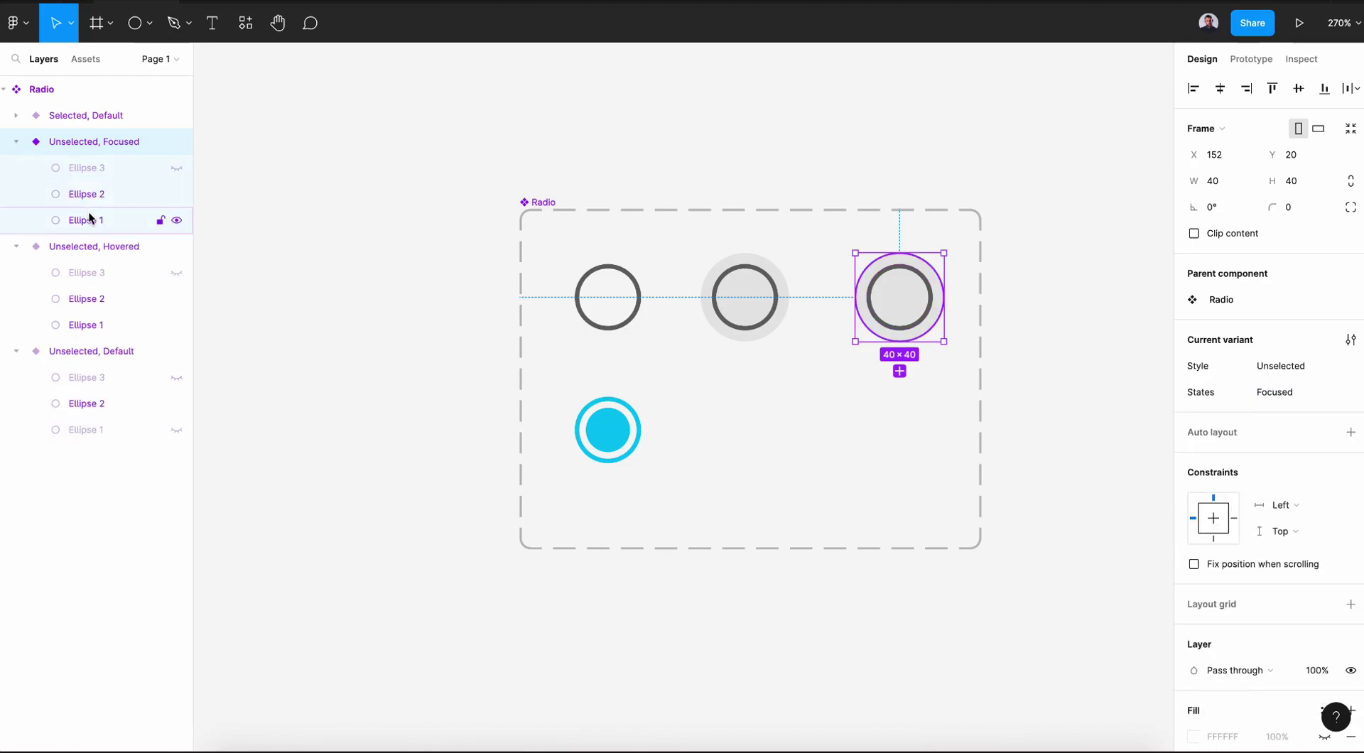
# Darken the gray fill of the outer background circle in the Unselected, Focused variant to D0D0D0
pyautogui.click(90, 219)
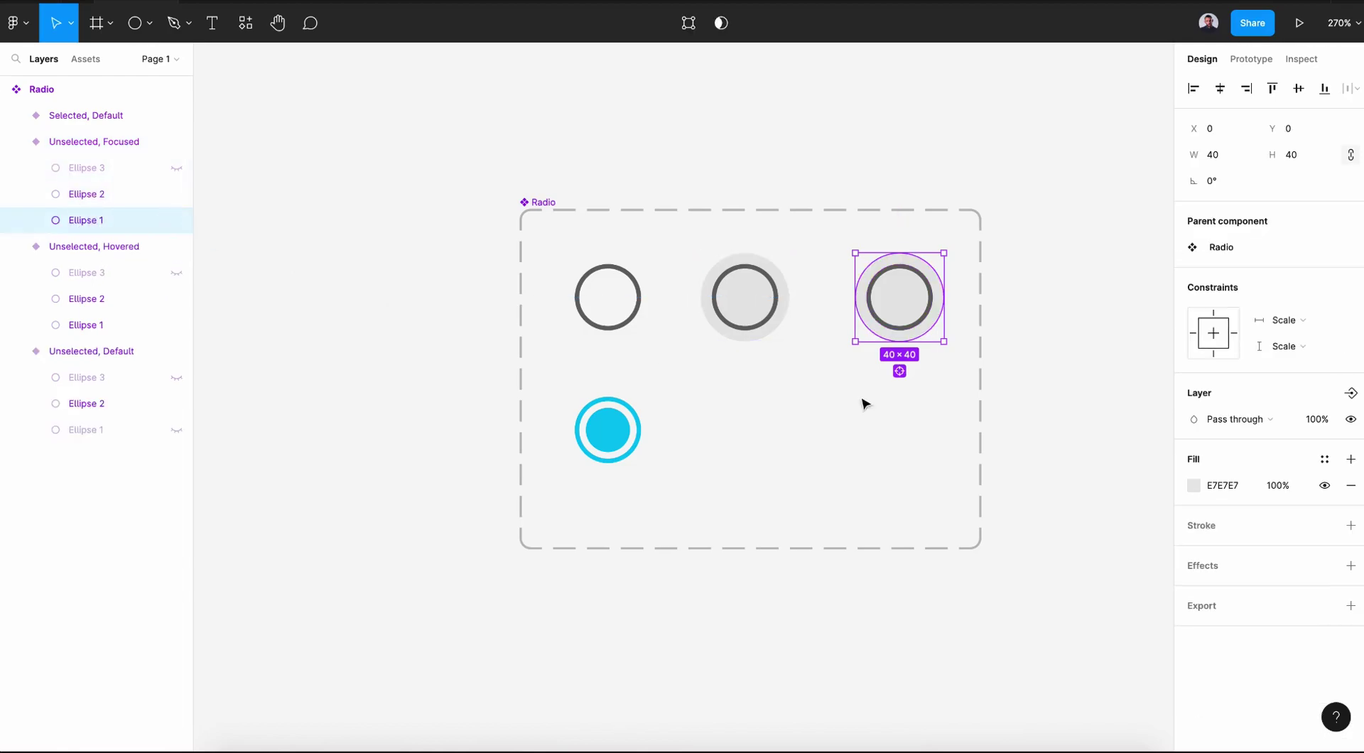
pyautogui.click(1197, 489)
pyautogui.press('i')
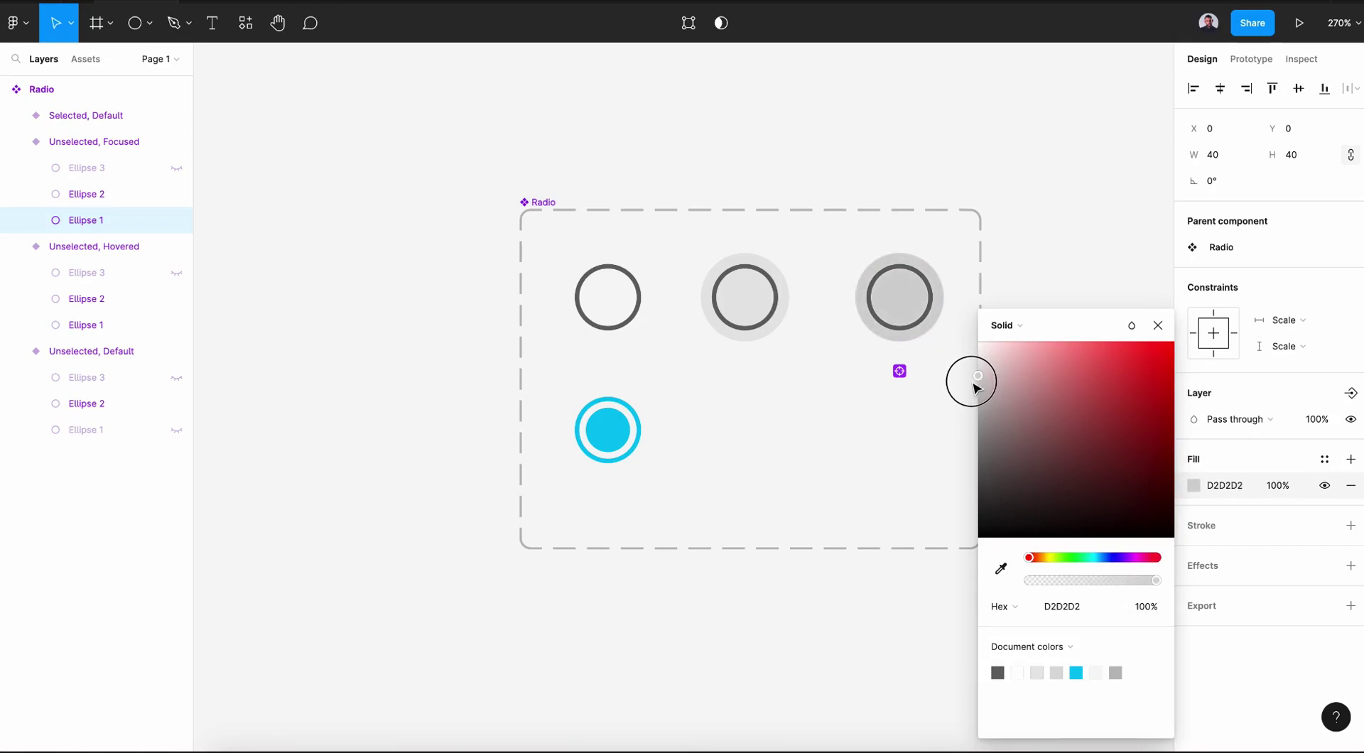
pyautogui.click(972, 384)
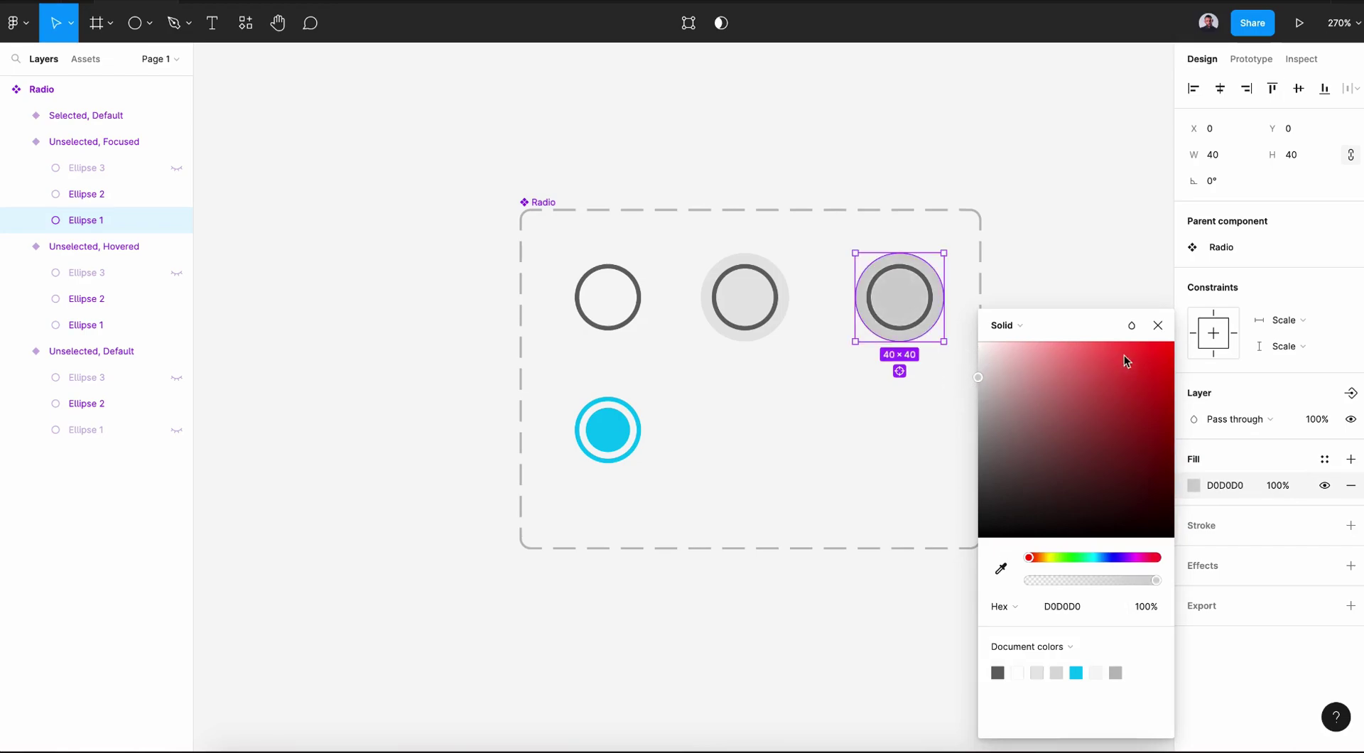
pyautogui.click(1155, 337)
pyautogui.click(1108, 369)
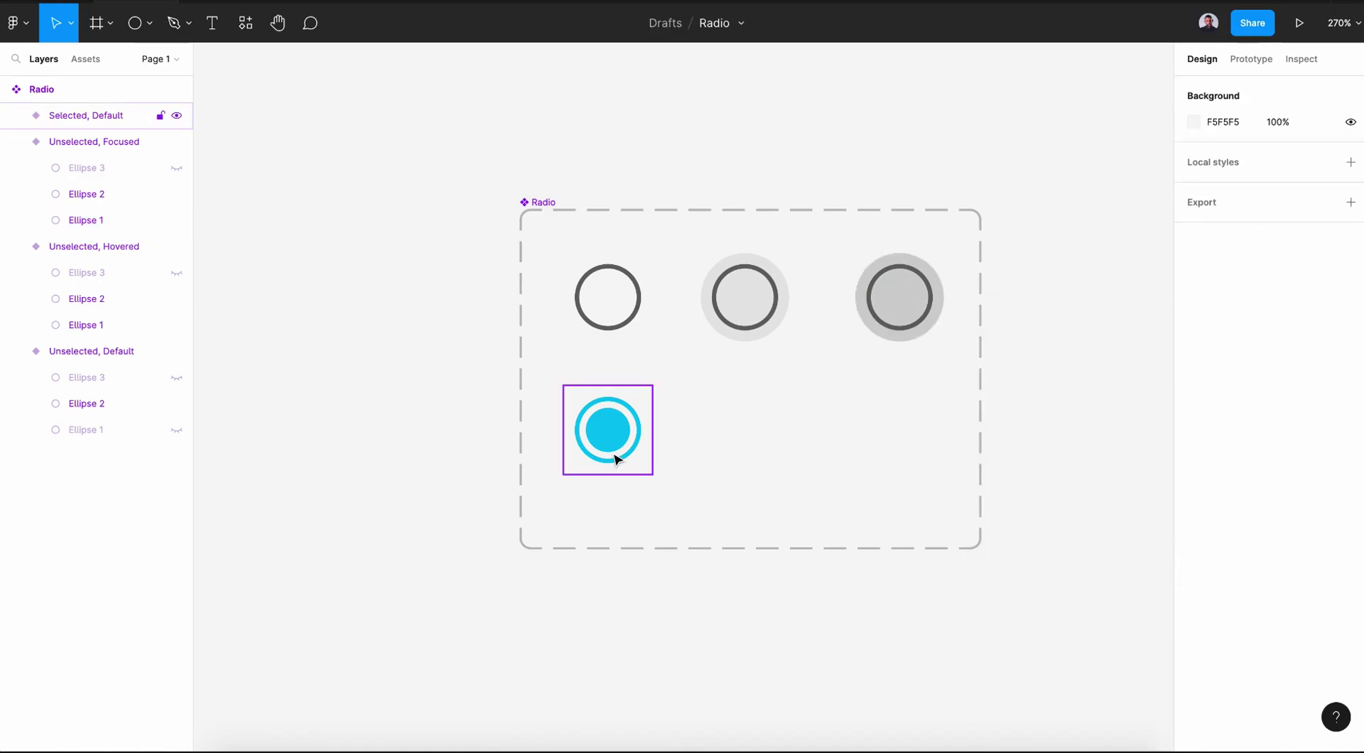
# Duplicate the Selected, Default variant to X 82, Y 83 and show the copy's outer background circle
pyautogui.click(615, 456)
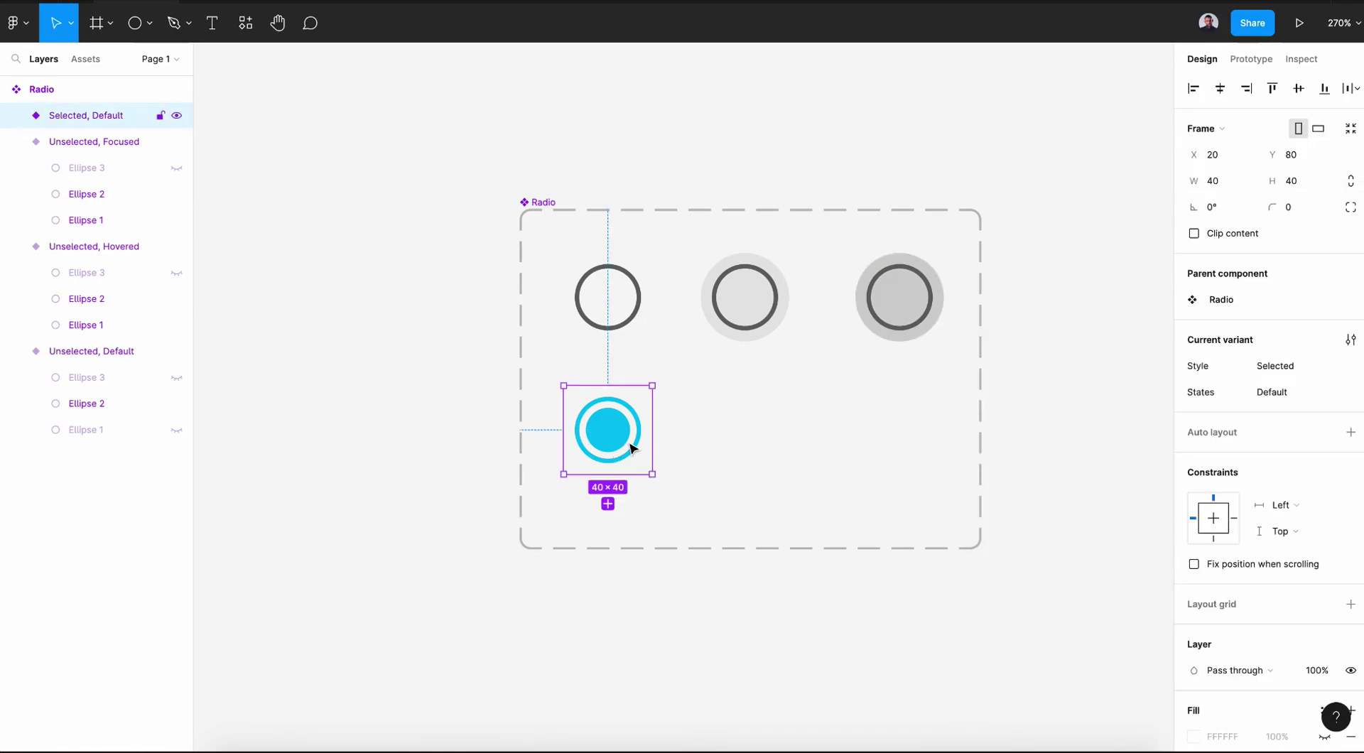
pyautogui.moveTo(602, 450); pyautogui.dragTo(737, 456)
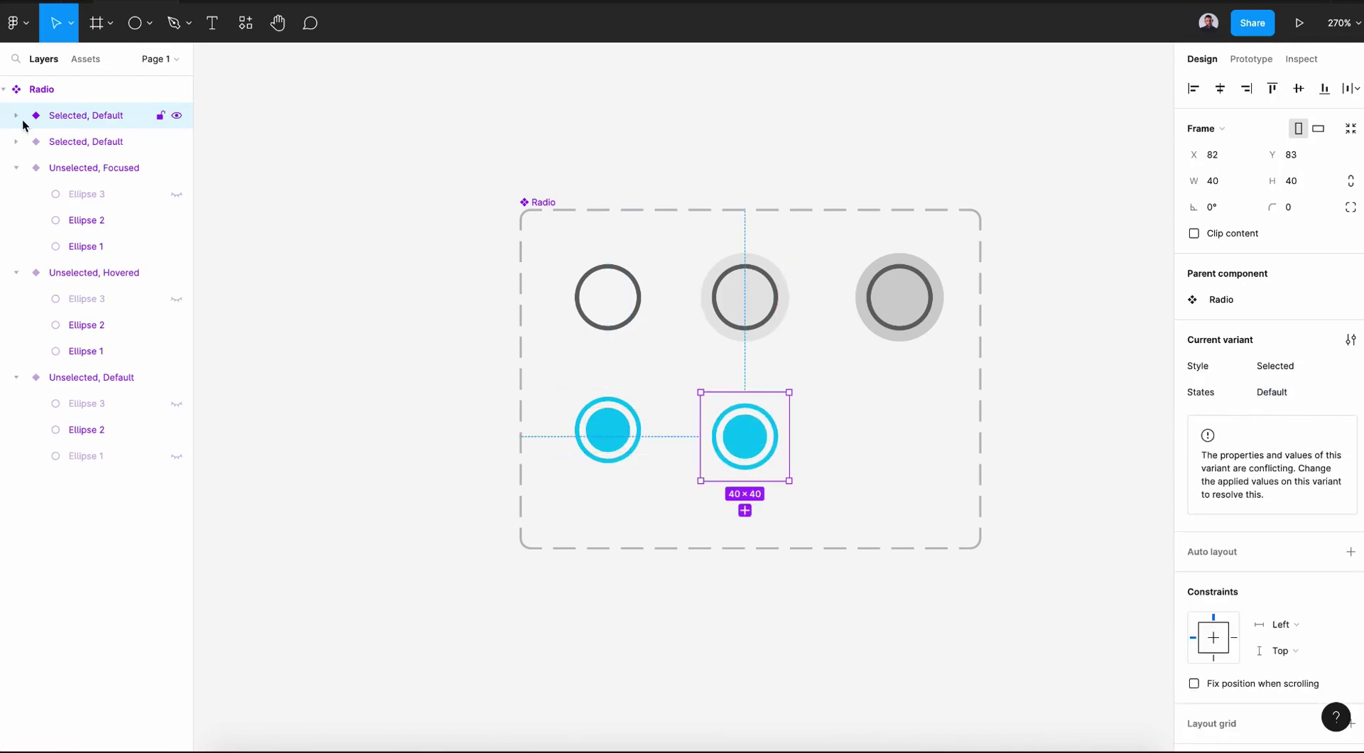
pyautogui.click(15, 115)
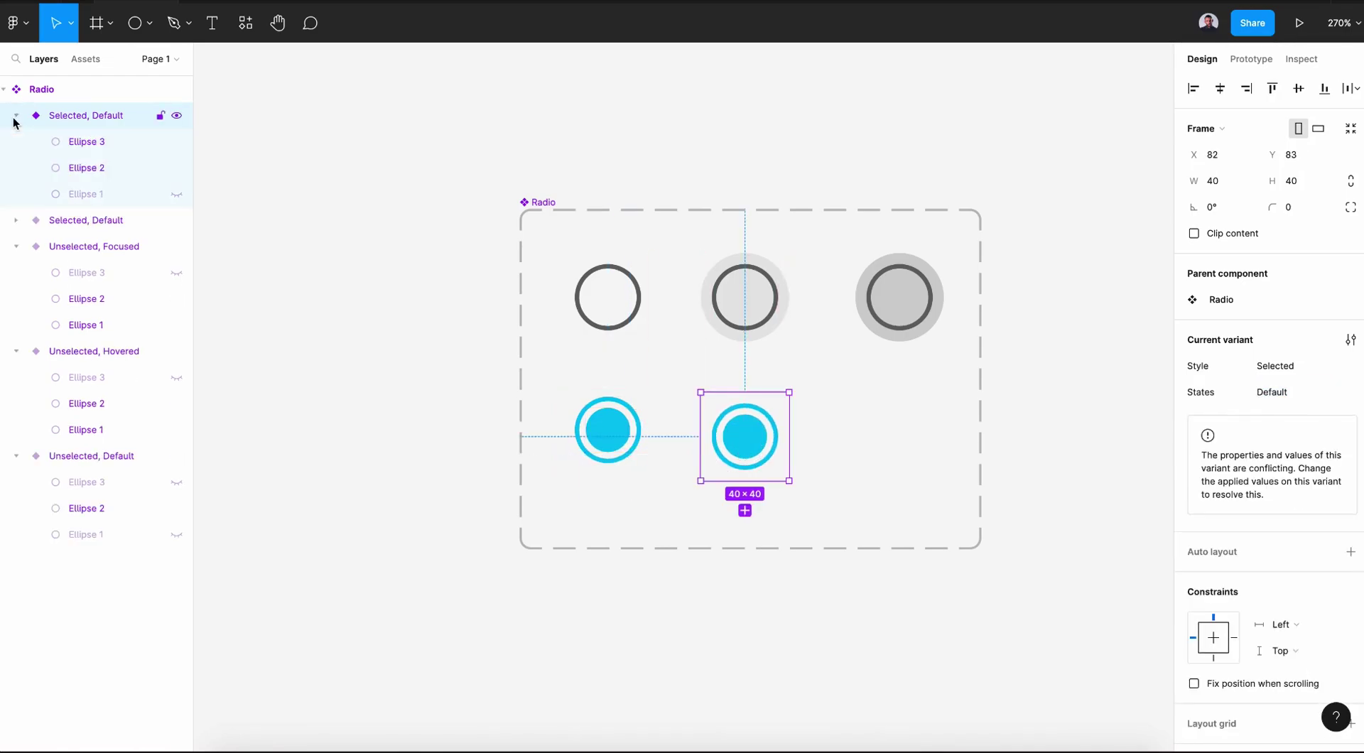
pyautogui.click(183, 193)
pyautogui.click(177, 194)
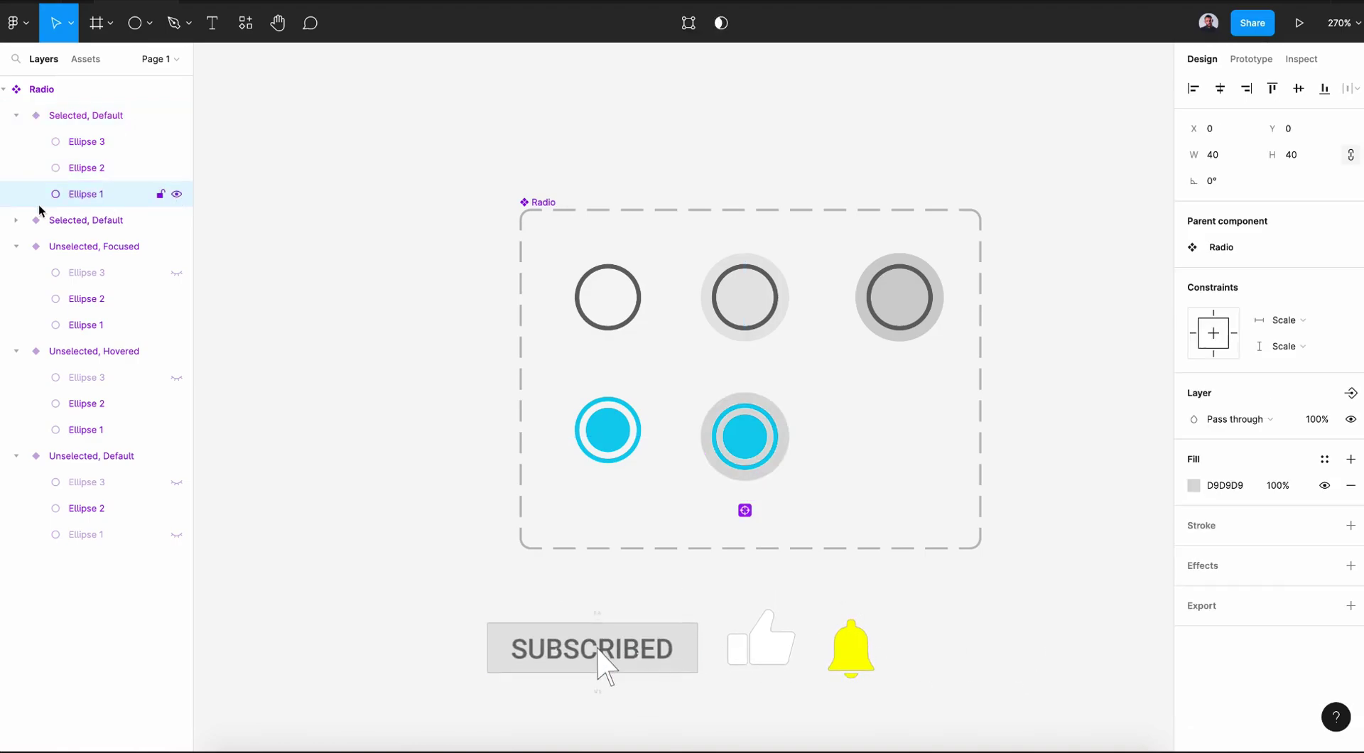
# Fill the copied selected variant's outer background circle with a pale tint of the document's cyan, DEF3FA
pyautogui.click(1193, 486)
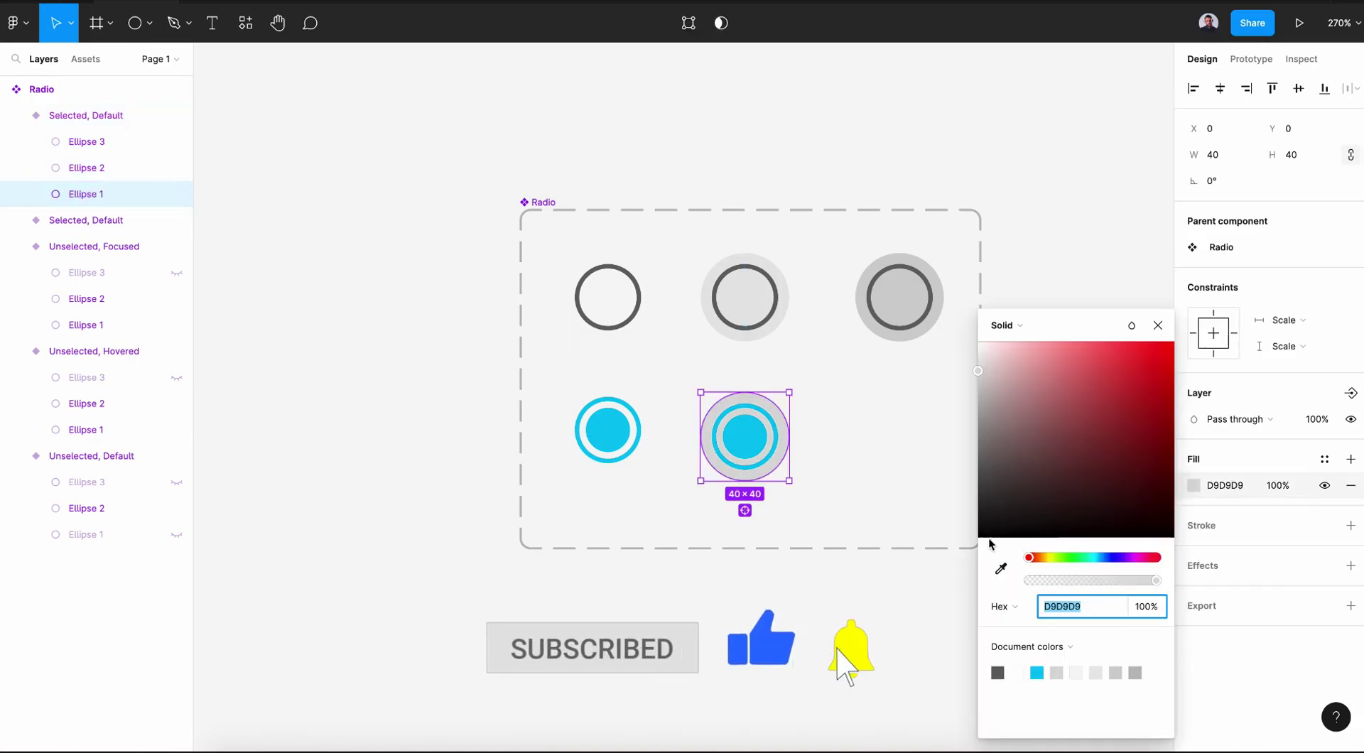
pyautogui.click(1000, 569)
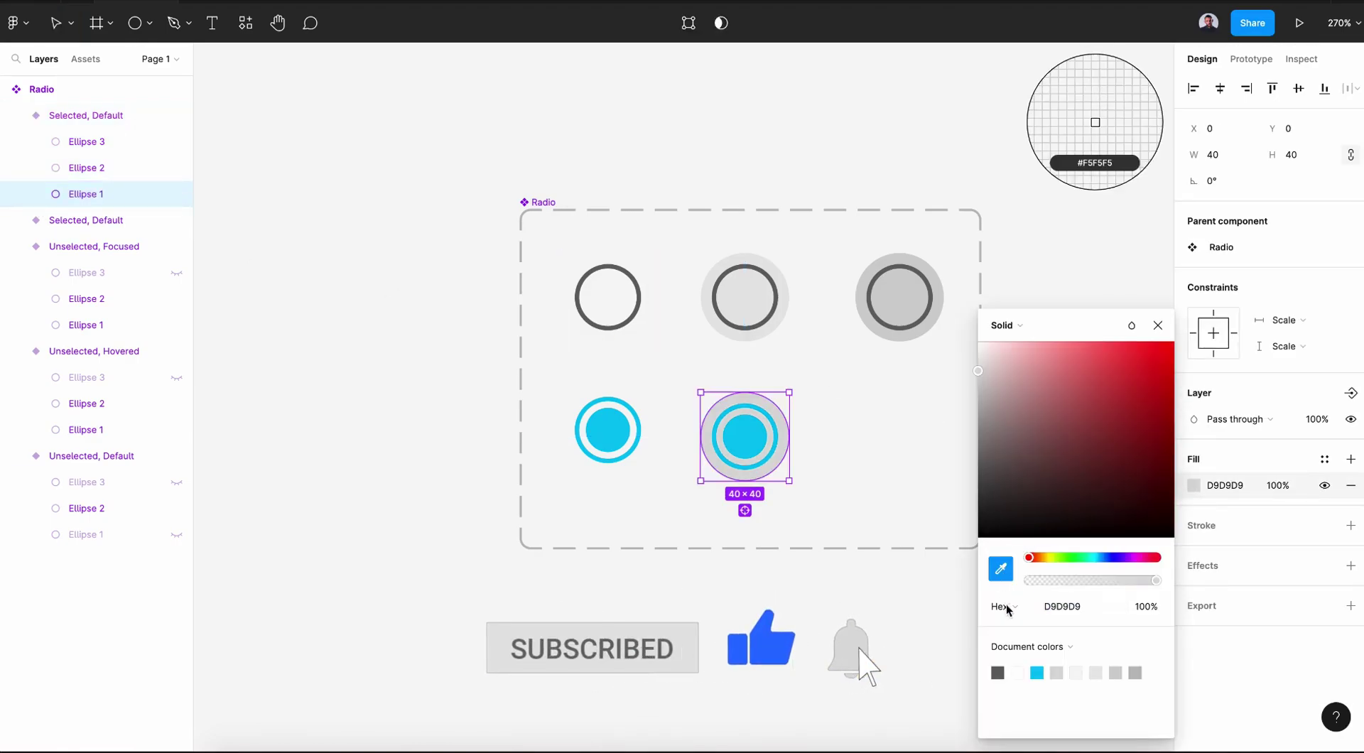
pyautogui.click(1037, 672)
pyautogui.moveTo(1141, 360); pyautogui.dragTo(1006, 353)
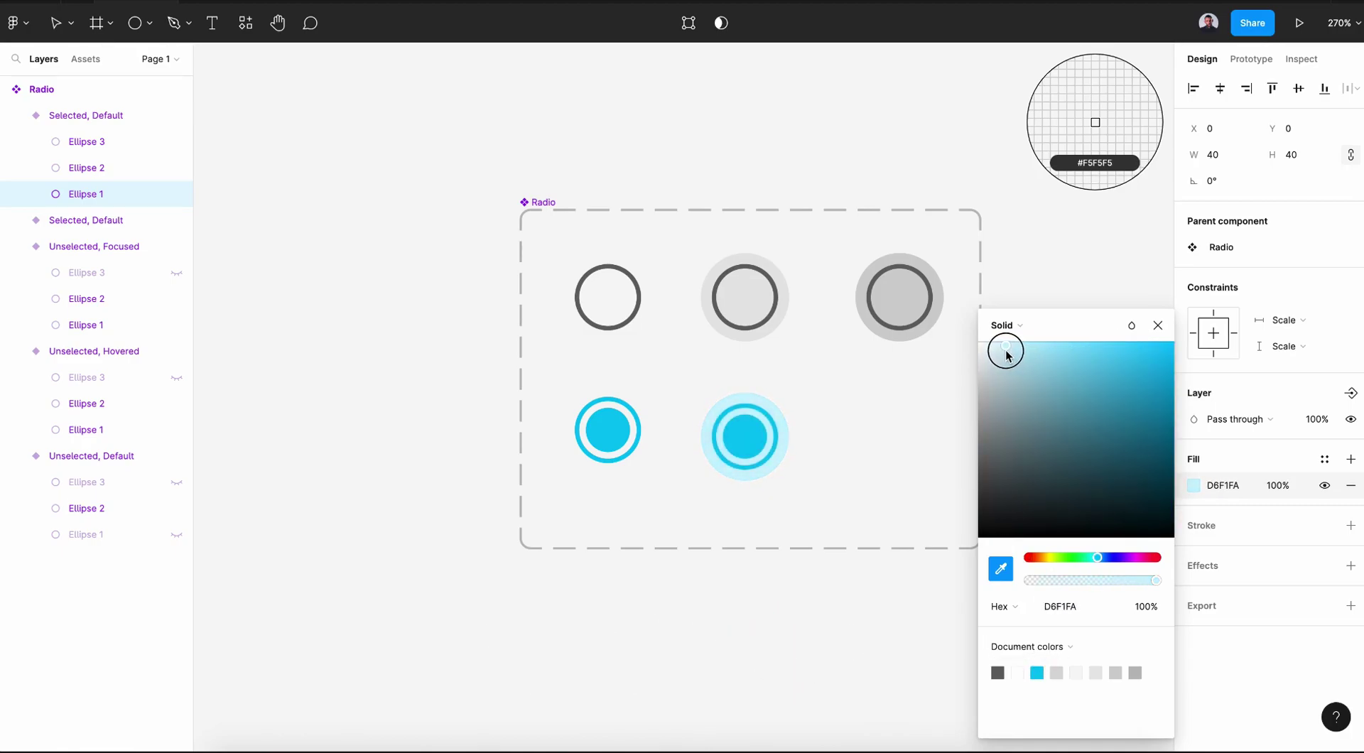
# Set the States value of the duplicated selected variant with the pale cyan halo to Hovered
pyautogui.click(108, 114)
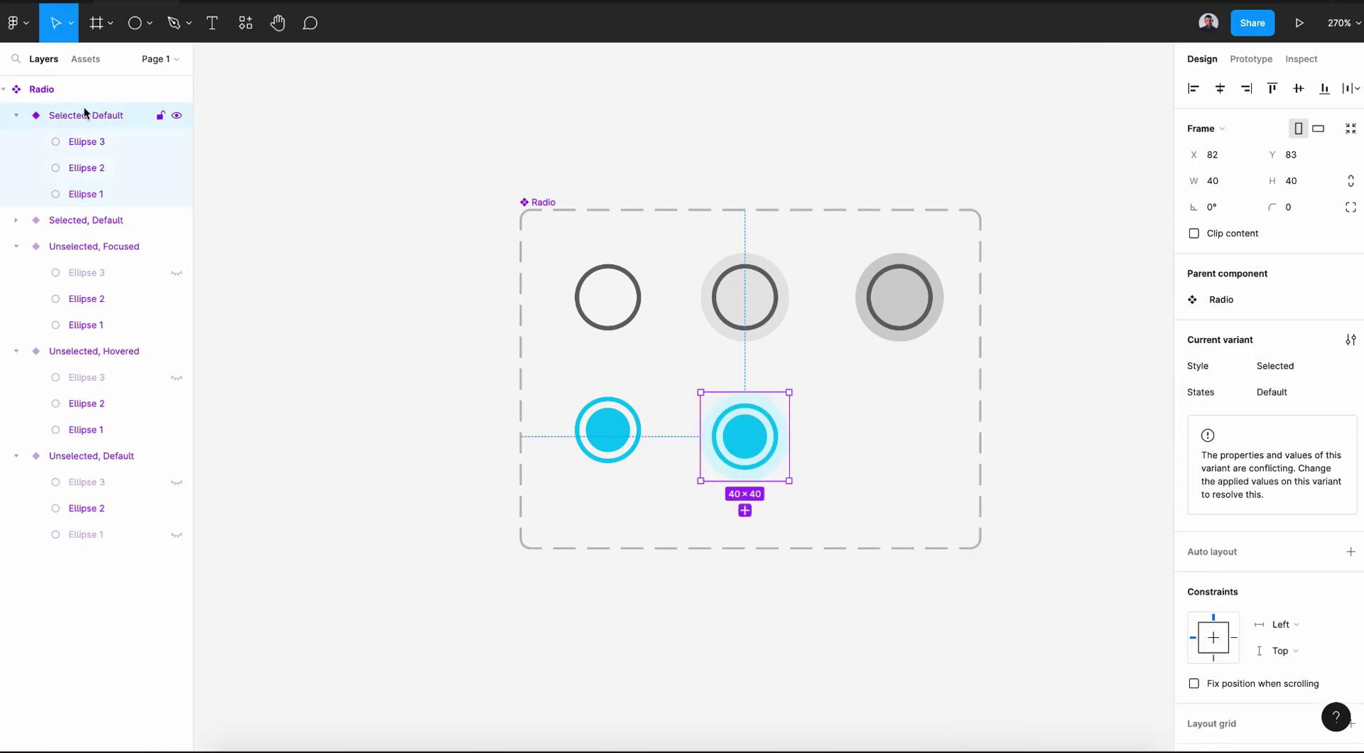
pyautogui.click(1277, 402)
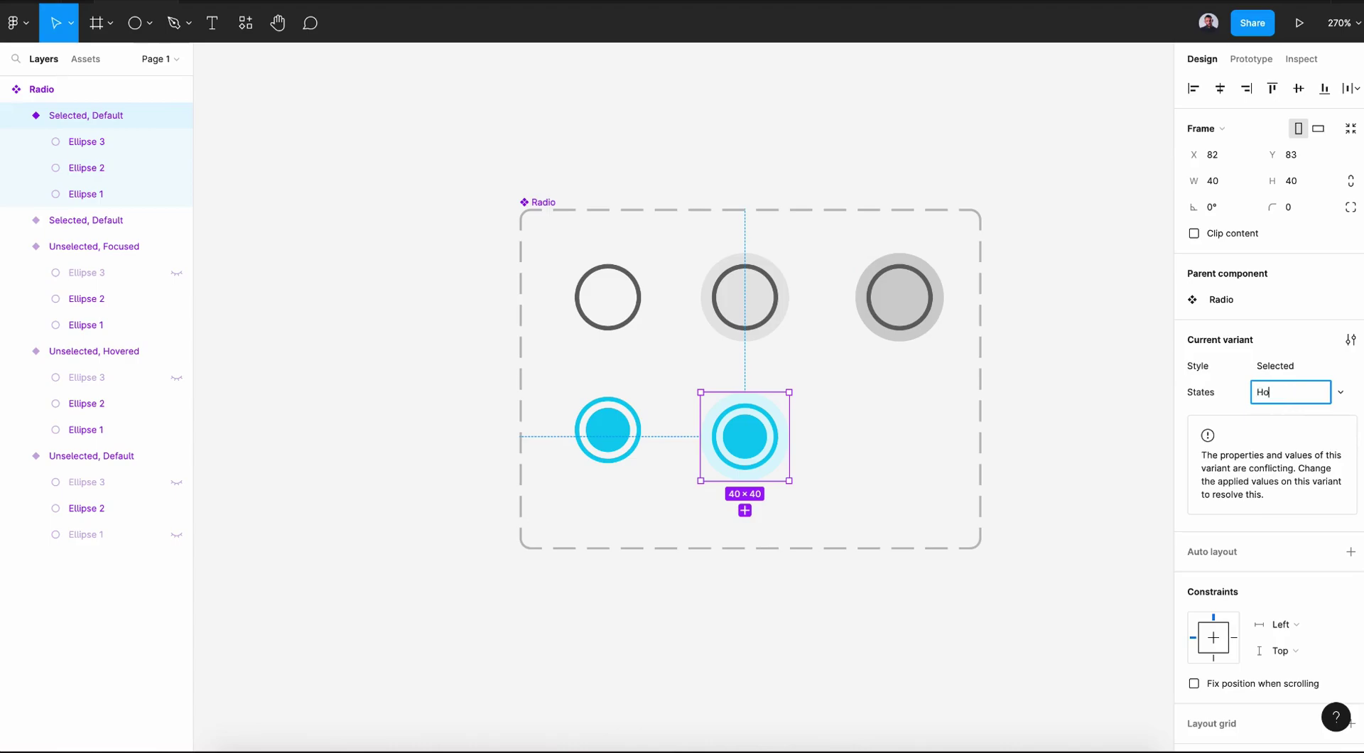
pyautogui.write('Hovered')
pyautogui.press('Return')
pyautogui.click(867, 488)
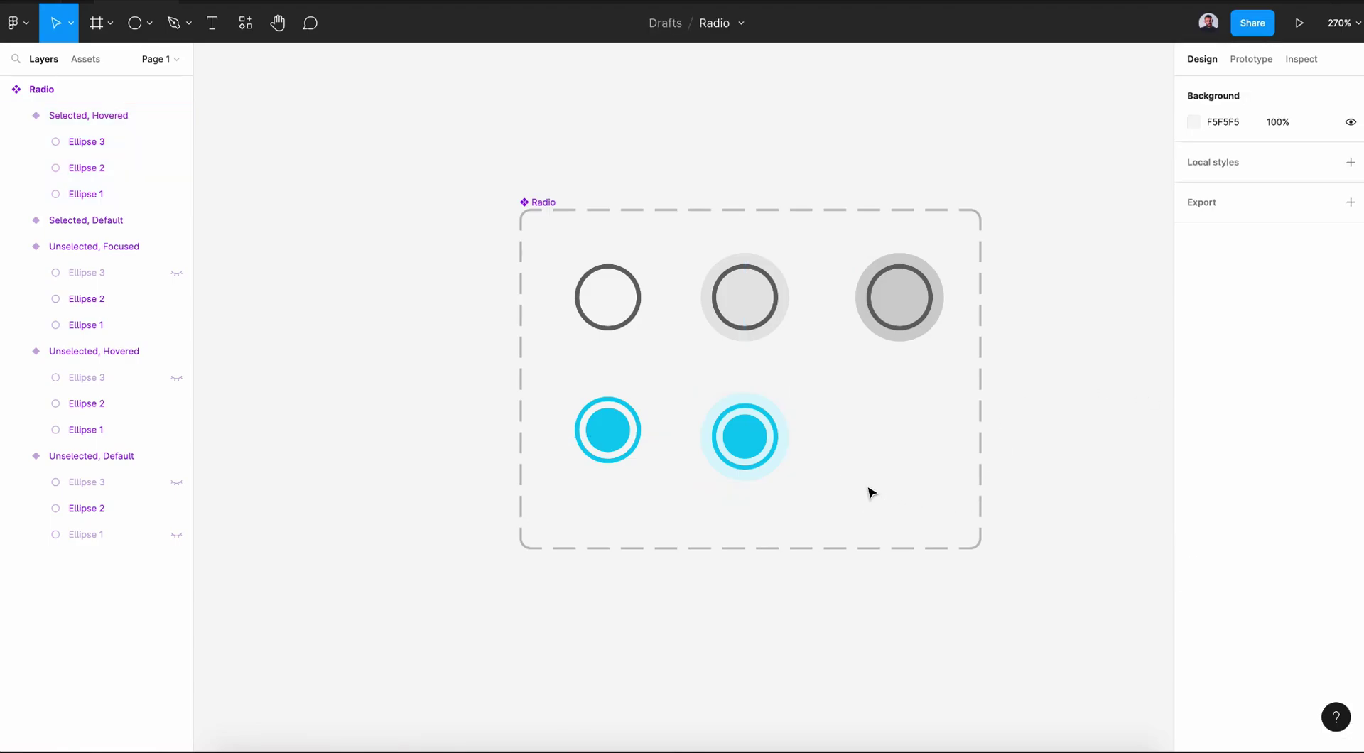
# Duplicate the Selected, Hovered variant and place the copy beside it in the same row at X 152, Y 83
pyautogui.click(761, 455)
pyautogui.click(744, 510)
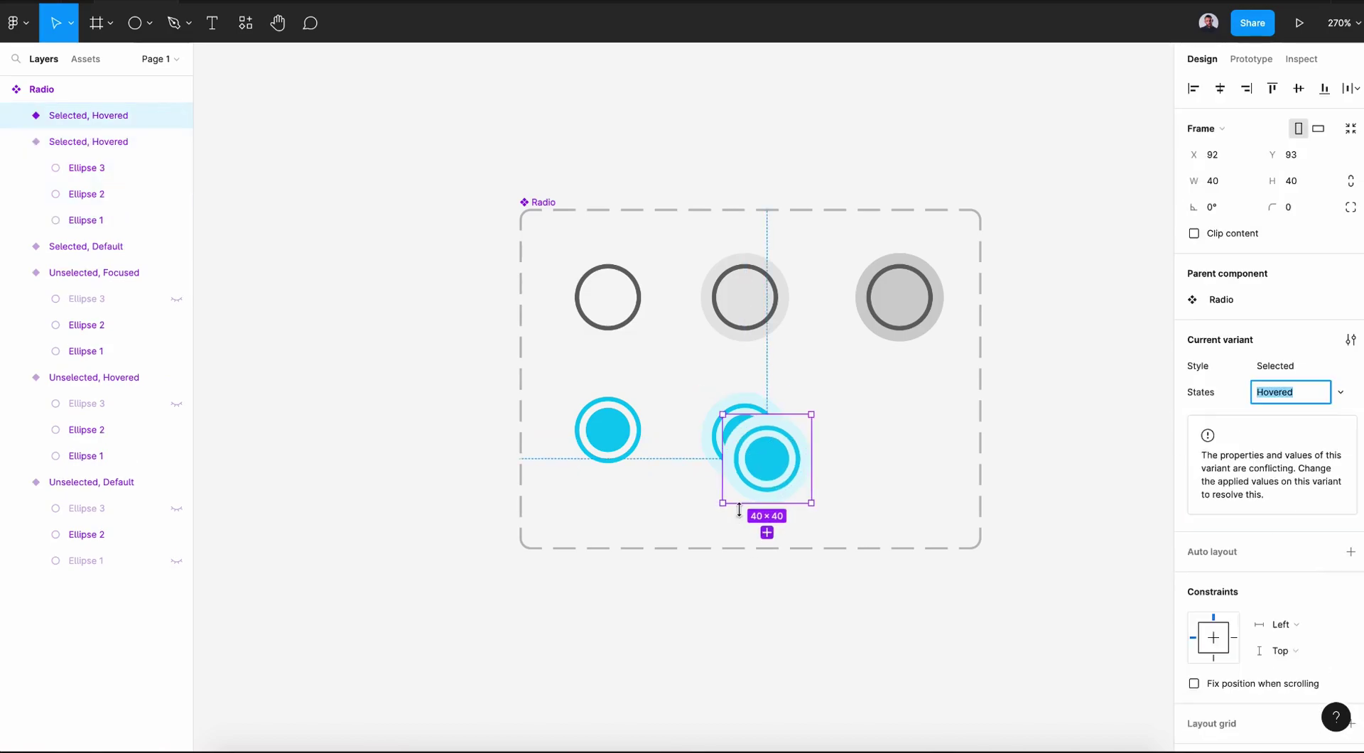
pyautogui.moveTo(767, 466); pyautogui.dragTo(899, 441)
# Set the States value of the third selected variant to Focused
pyautogui.click(1275, 393)
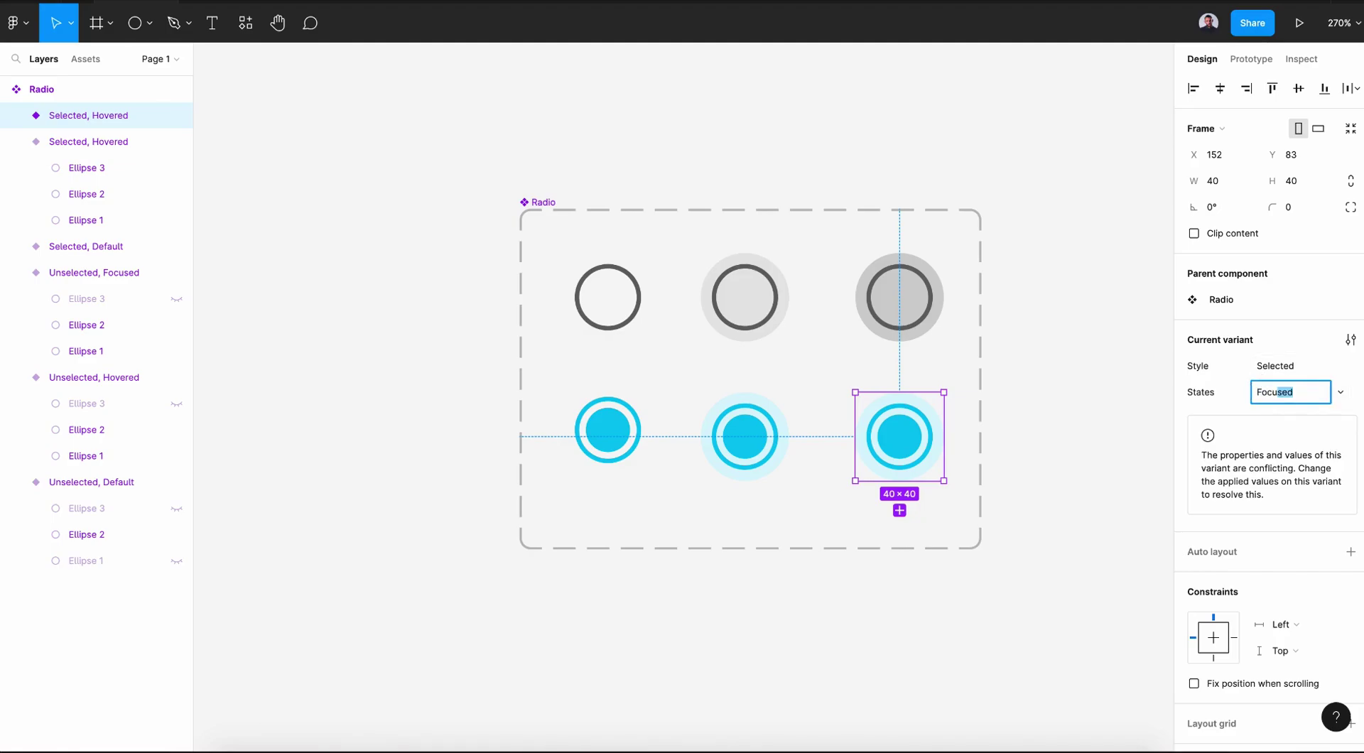
pyautogui.write('Focuse')
pyautogui.press('Return')
pyautogui.press('Return')
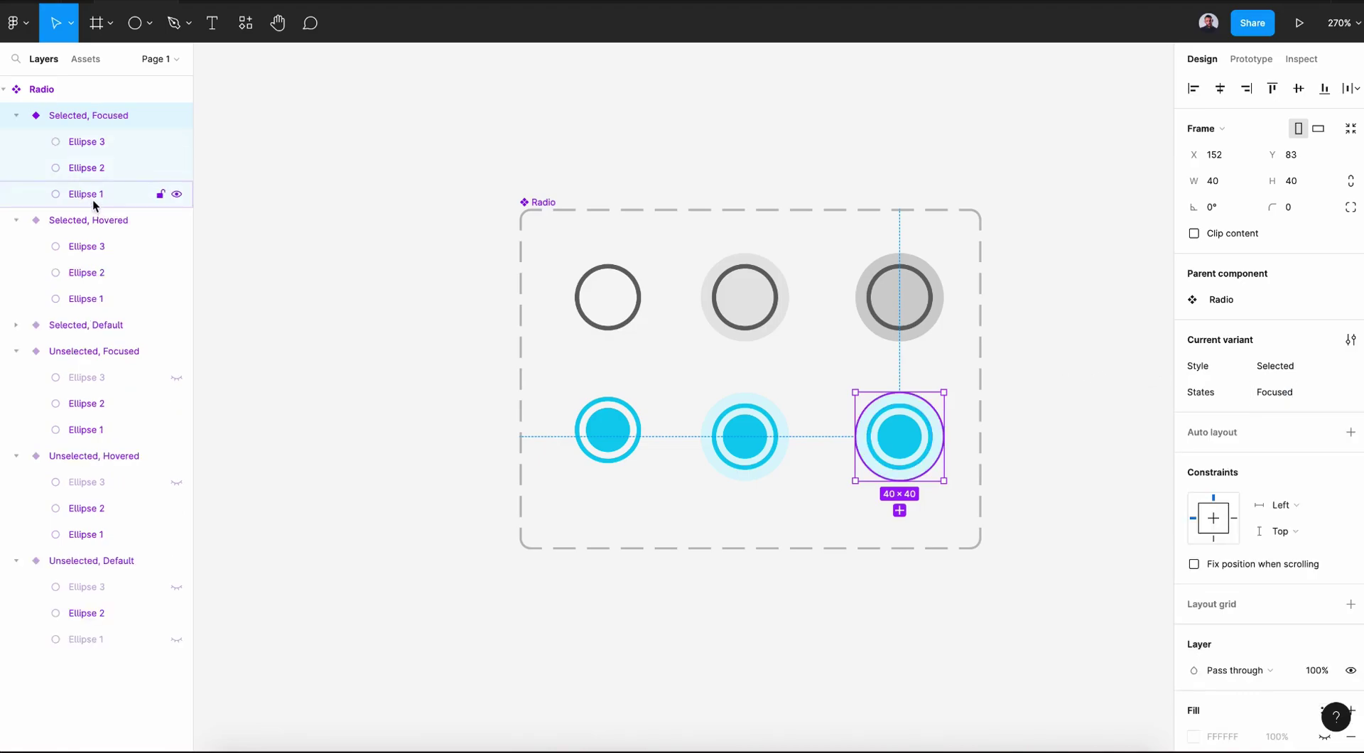
# Darken the outer background circle's fill in the Selected, Focused variant to C0E2ED
pyautogui.click(93, 199)
pyautogui.click(1194, 485)
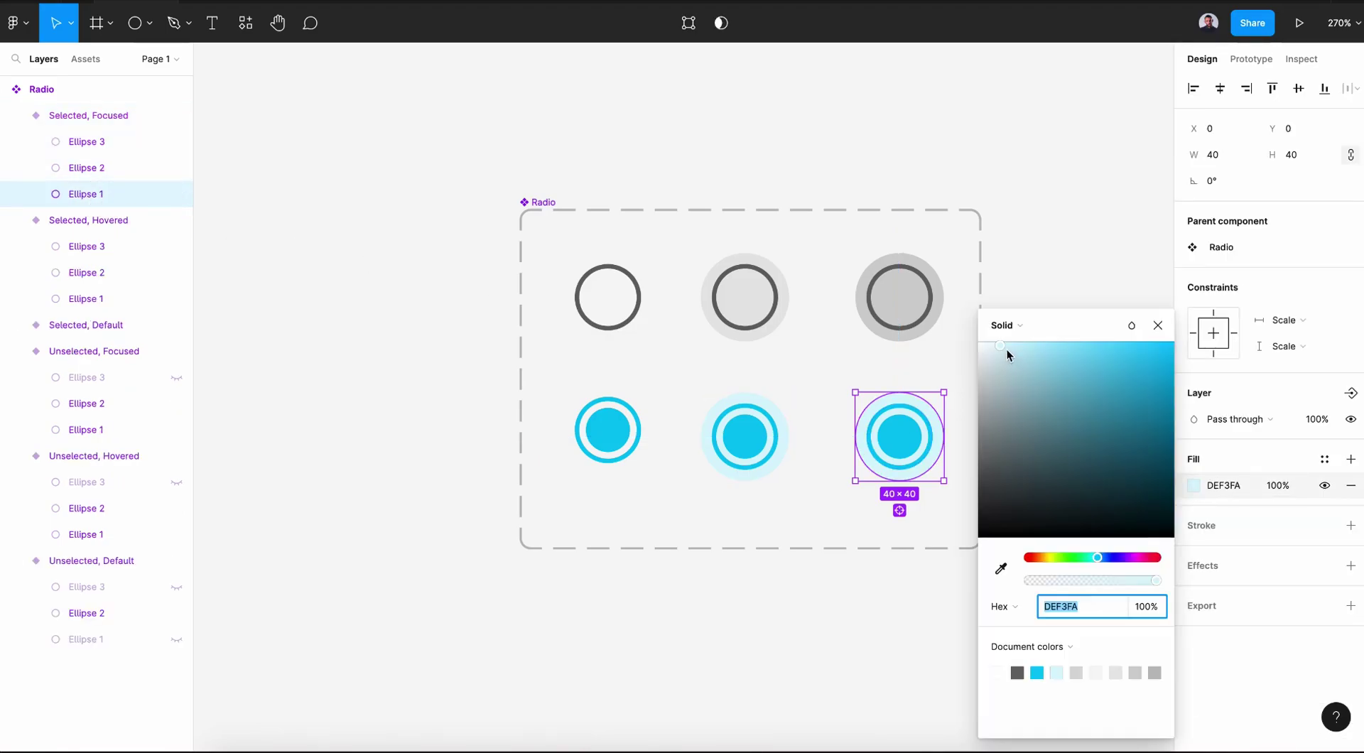
pyautogui.click(1004, 351)
pyautogui.moveTo(1004, 348)
pyautogui.mouseDown()
pyautogui.moveTo(1019, 348)
pyautogui.moveTo(1015, 360)
pyautogui.mouseUp()
pyautogui.click(1107, 363)
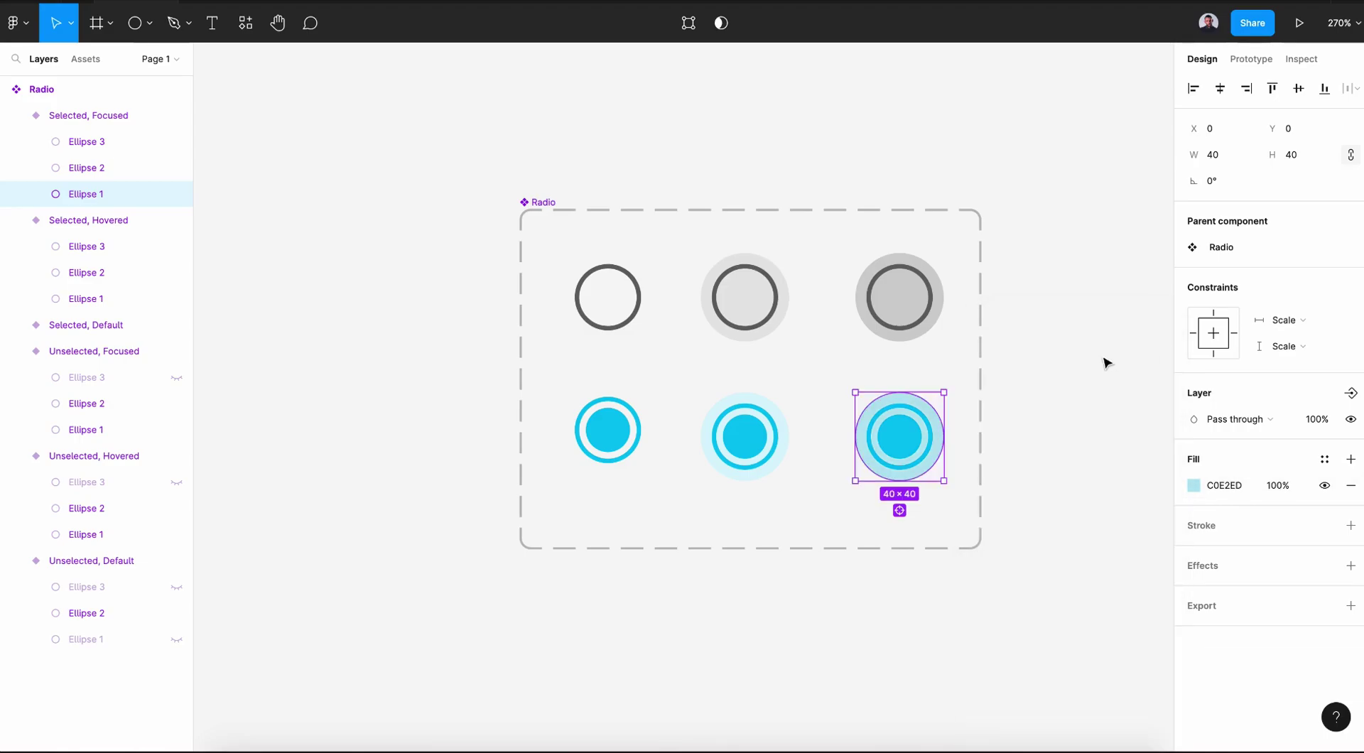
pyautogui.click(1078, 364)
# Add a While hovering prototype interaction from Unselected, Default to Unselected, Hovered with Smart animate
pyautogui.scroll(-5, 1078, 364)
pyautogui.click(1251, 59)
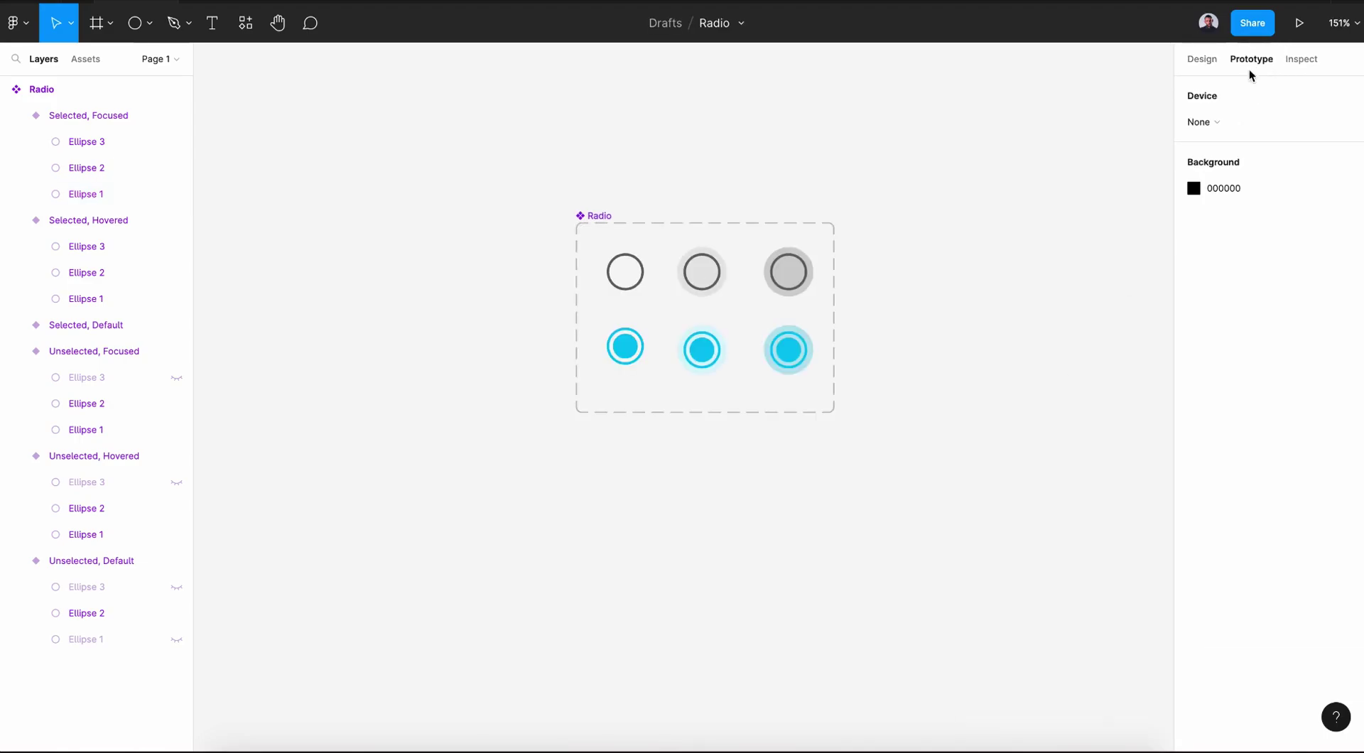
pyautogui.scroll(3, 916, 279)
pyautogui.click(469, 275)
pyautogui.moveTo(479, 276); pyautogui.dragTo(532, 291)
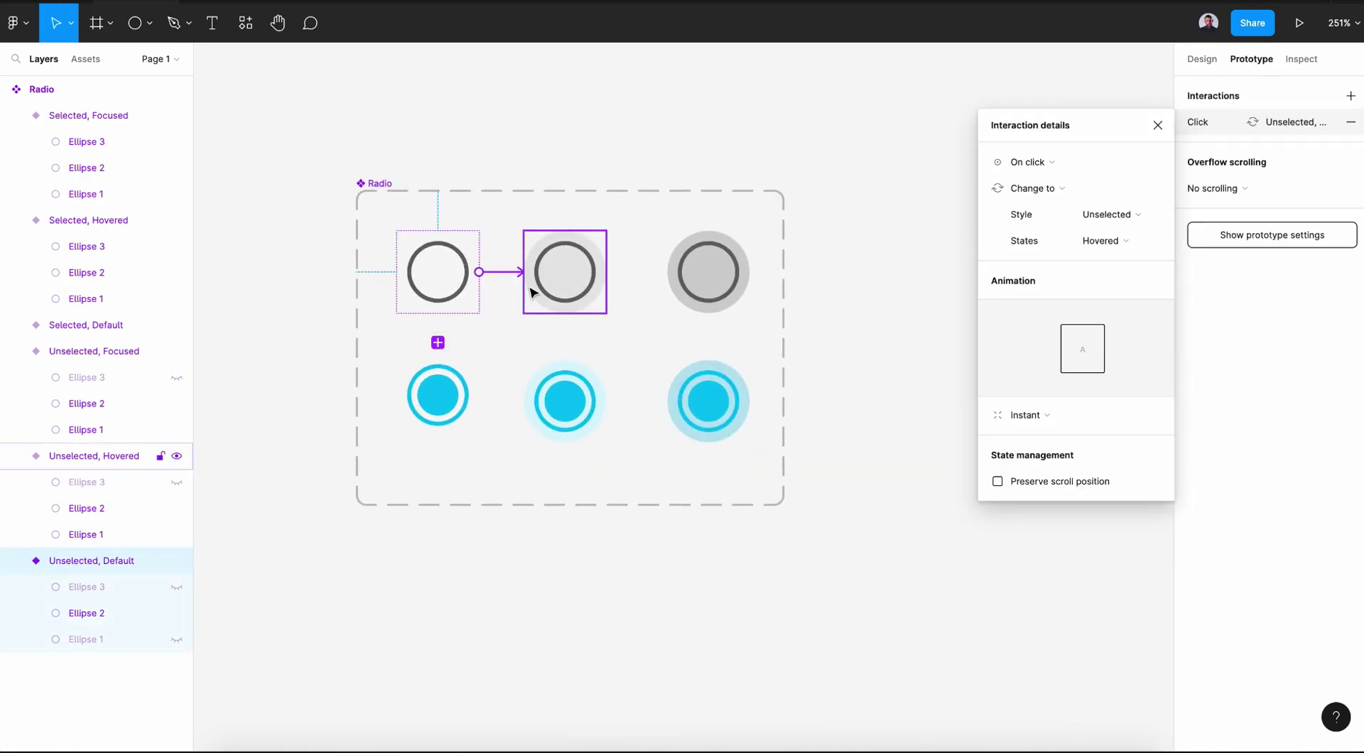
pyautogui.click(1028, 162)
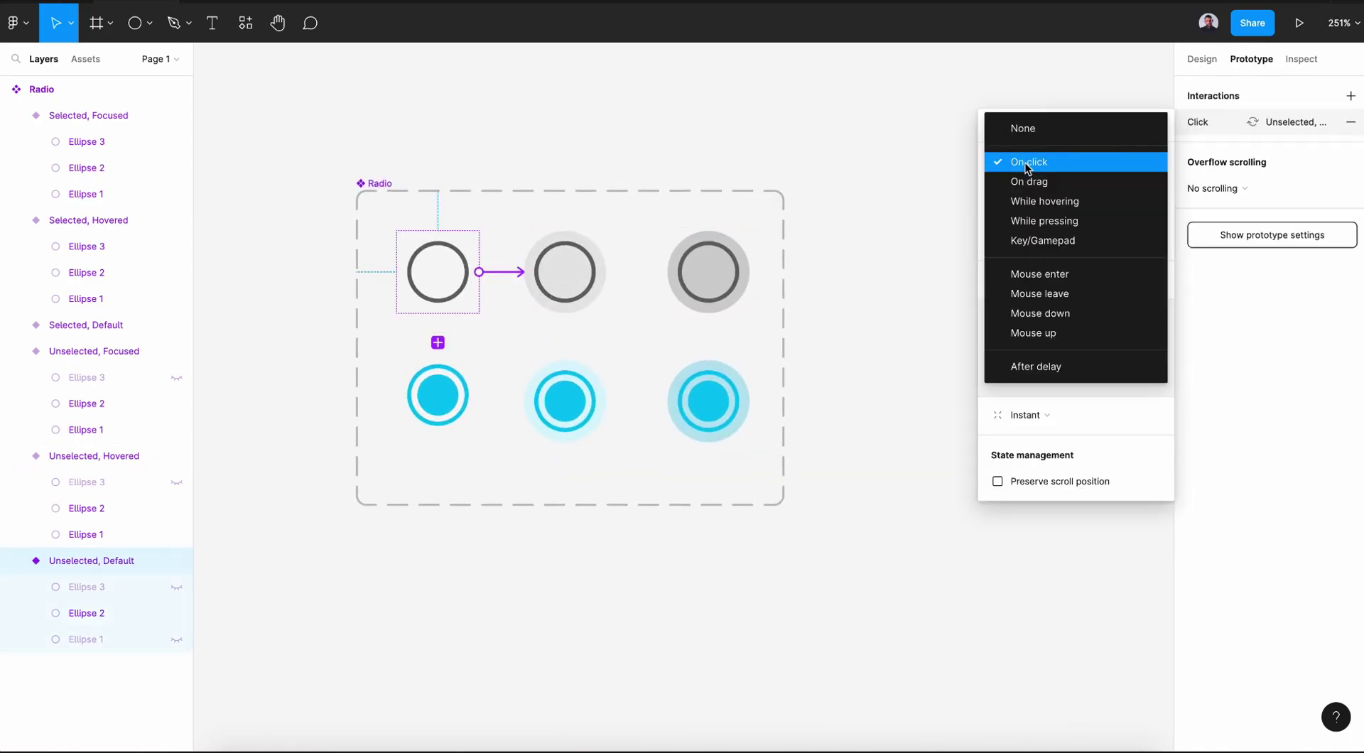
pyautogui.click(1035, 206)
pyautogui.click(1028, 415)
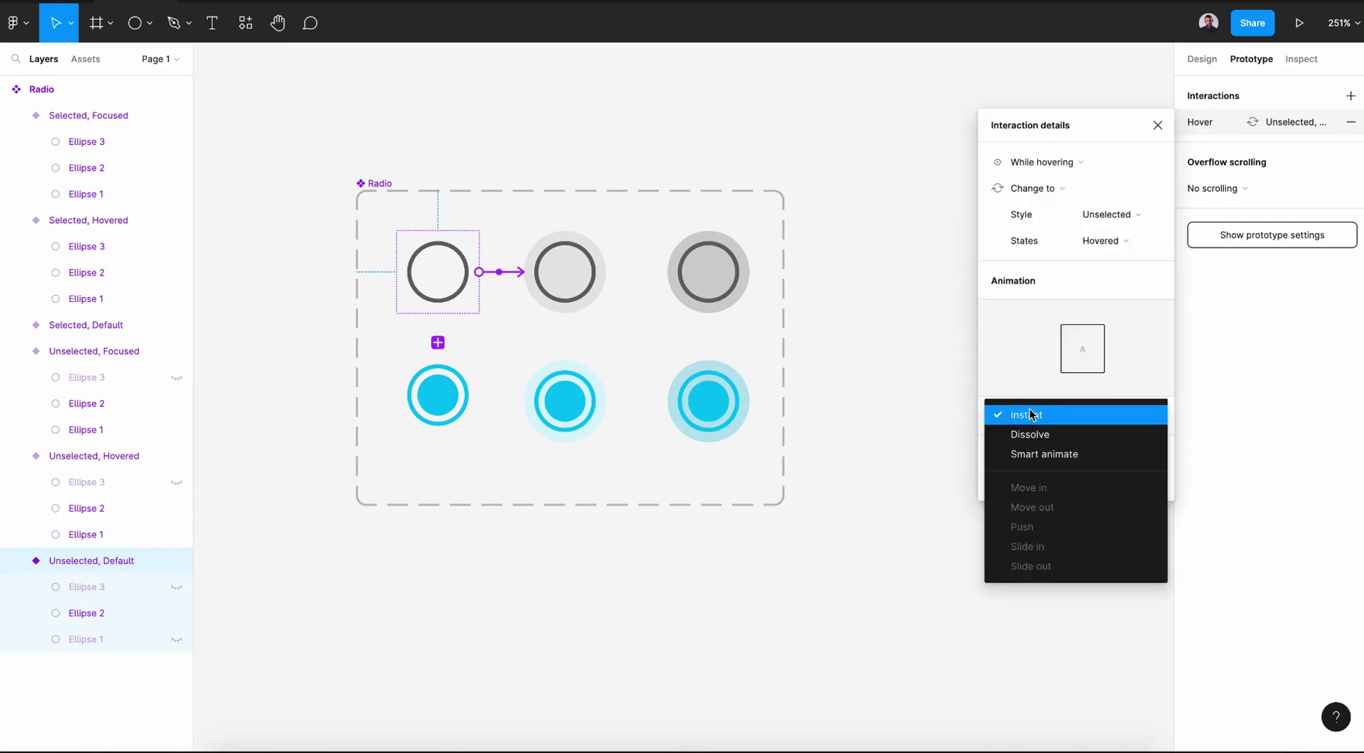
pyautogui.click(1039, 454)
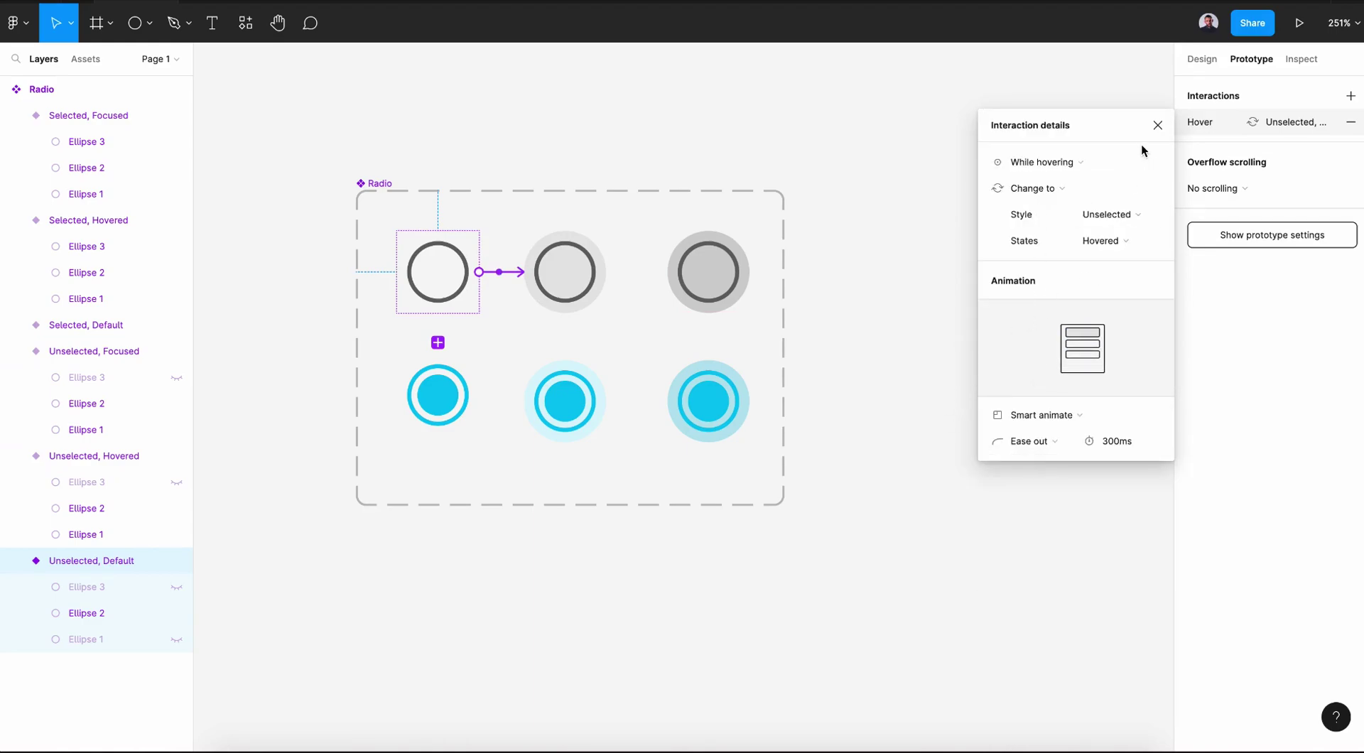
pyautogui.click(1157, 125)
# Connect Unselected, Hovered to Unselected, Focused with a While pressing interaction, keeping Smart animate as the animation
pyautogui.click(602, 270)
pyautogui.moveTo(602, 271); pyautogui.dragTo(682, 281)
pyautogui.click(1047, 162)
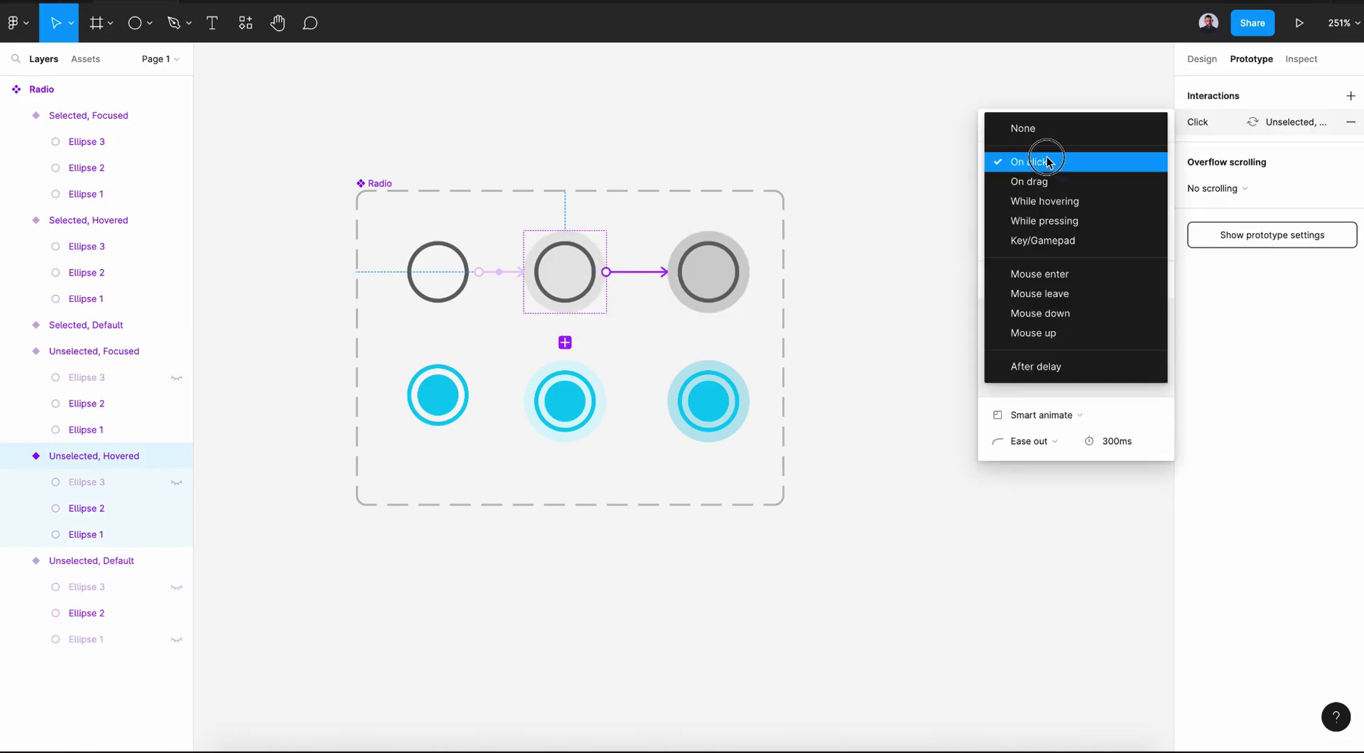
pyautogui.click(1054, 226)
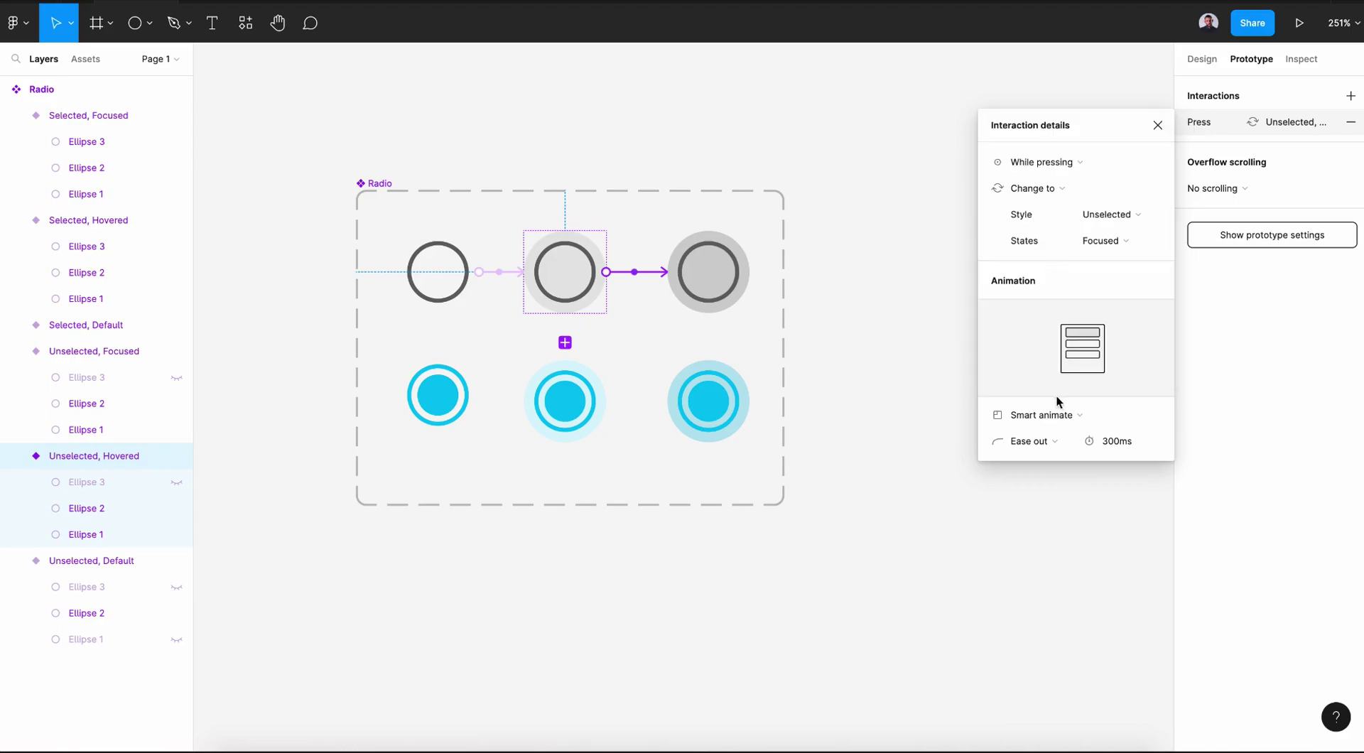
pyautogui.click(1043, 414)
pyautogui.click(1038, 416)
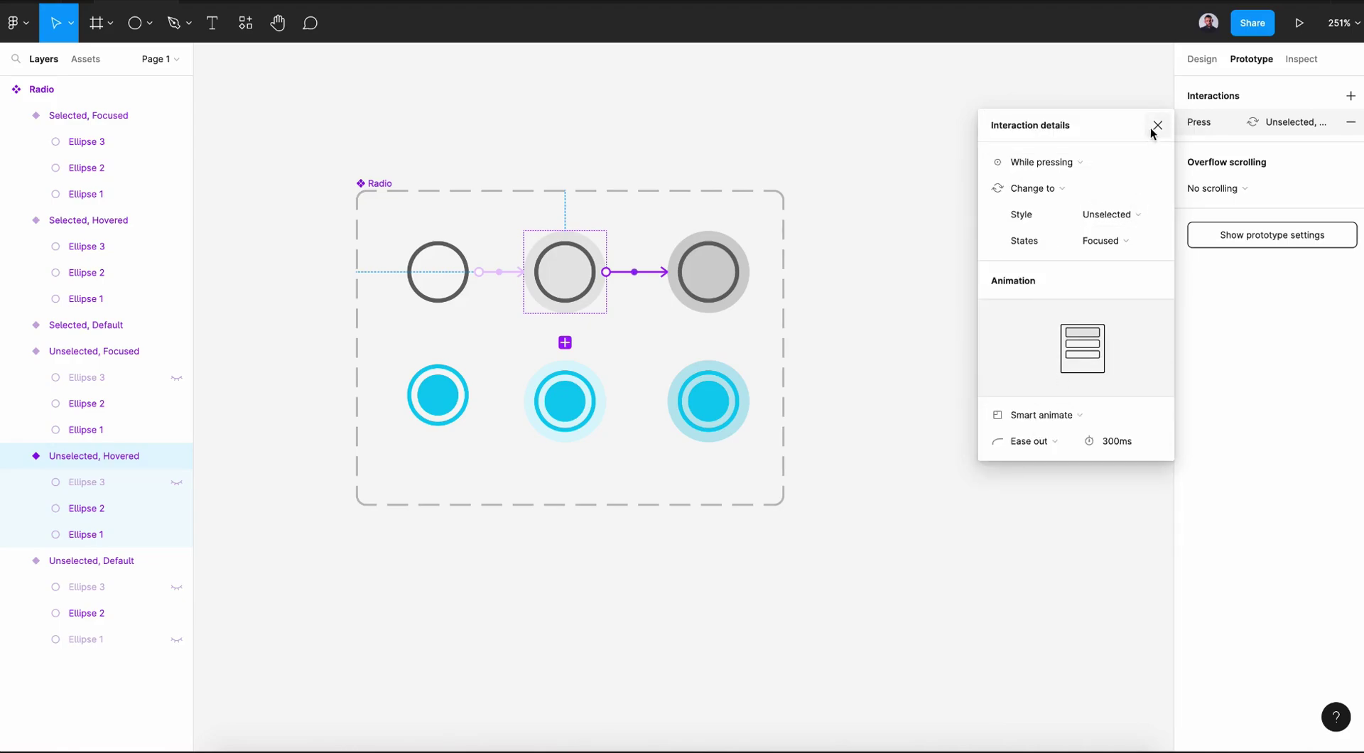
pyautogui.click(1153, 130)
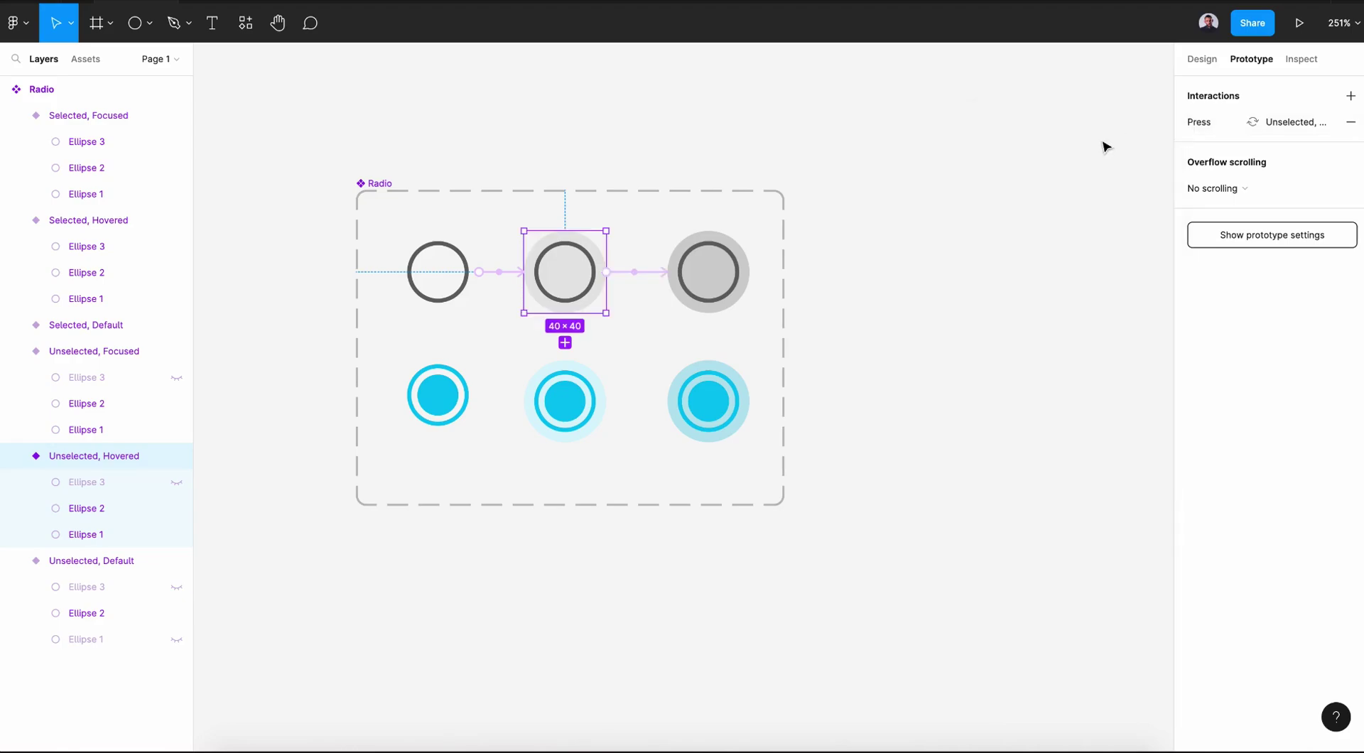
# Connect Unselected, Focused to Selected, Default with an On click interaction
pyautogui.click(717, 311)
pyautogui.moveTo(708, 315); pyautogui.dragTo(464, 373)
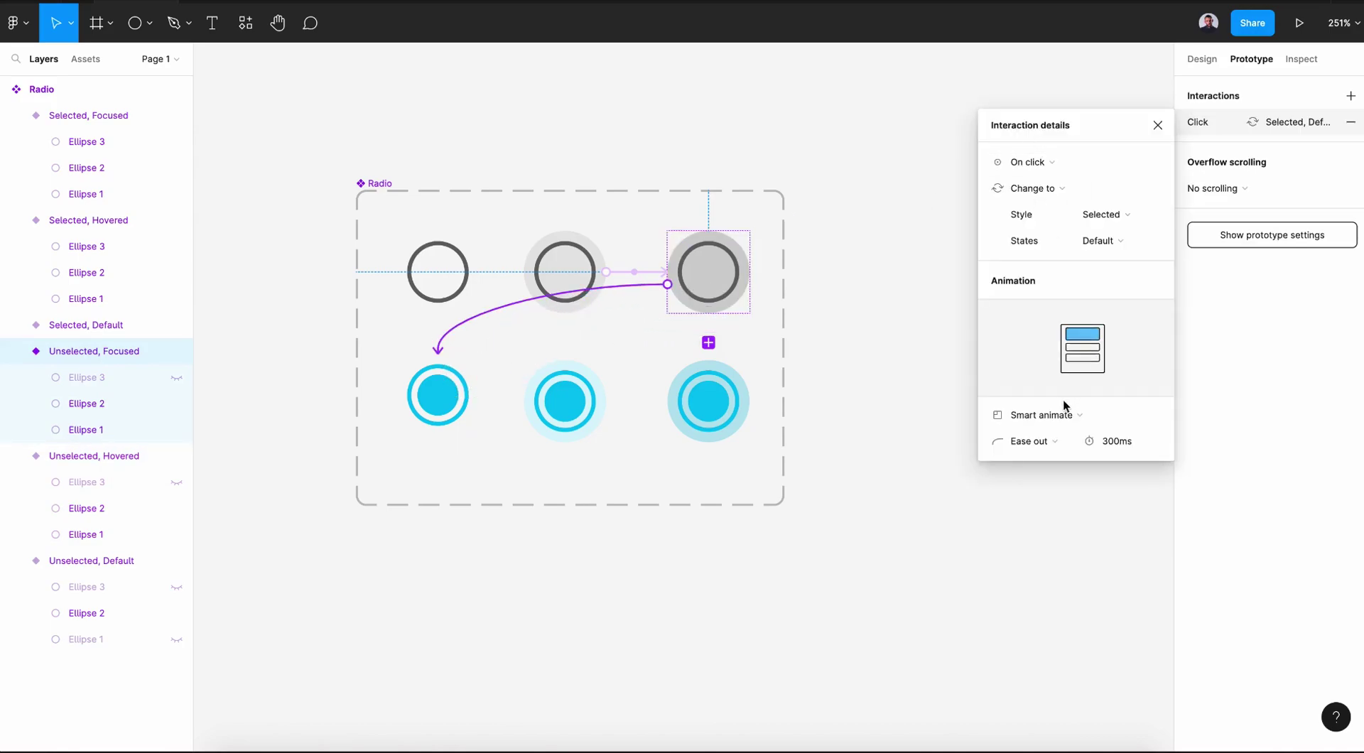
pyautogui.click(1158, 128)
# Connect Selected, Default to Selected, Hovered with a While hovering interaction
pyautogui.click(438, 395)
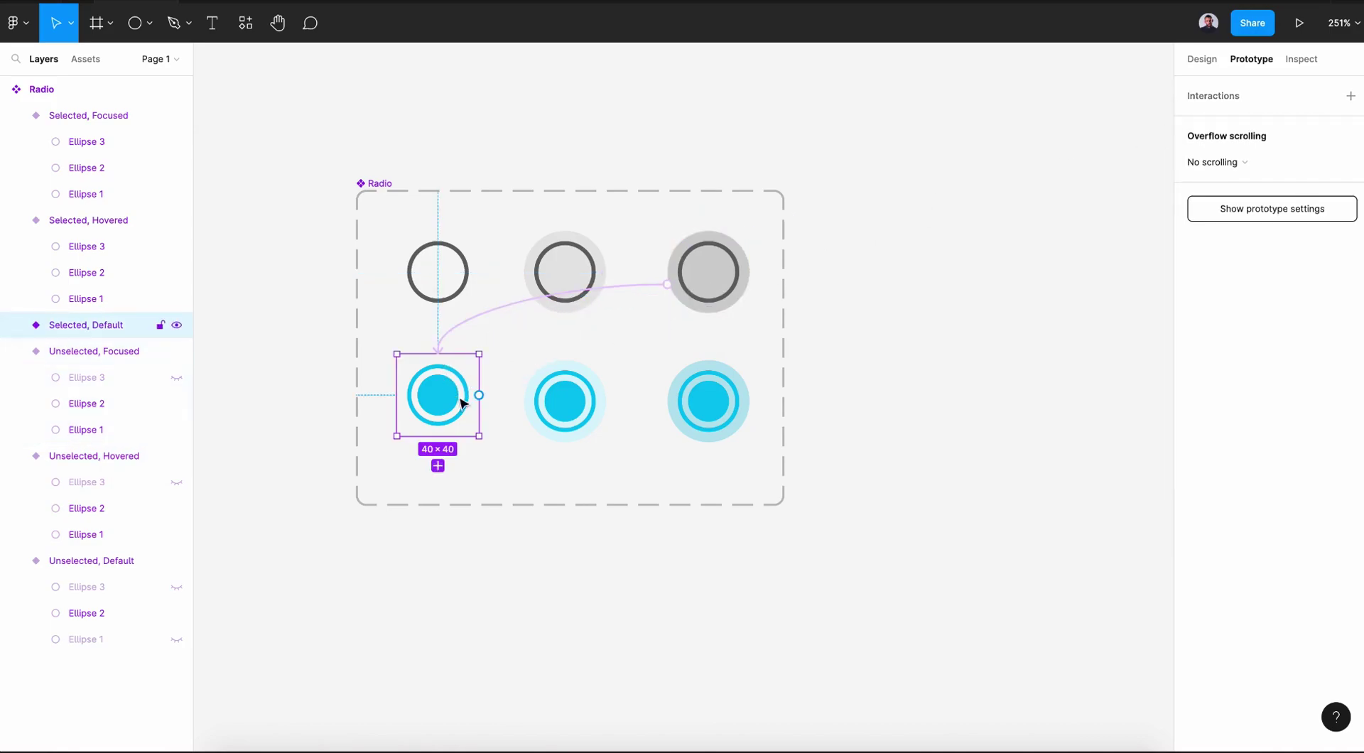
pyautogui.moveTo(479, 395); pyautogui.dragTo(554, 410)
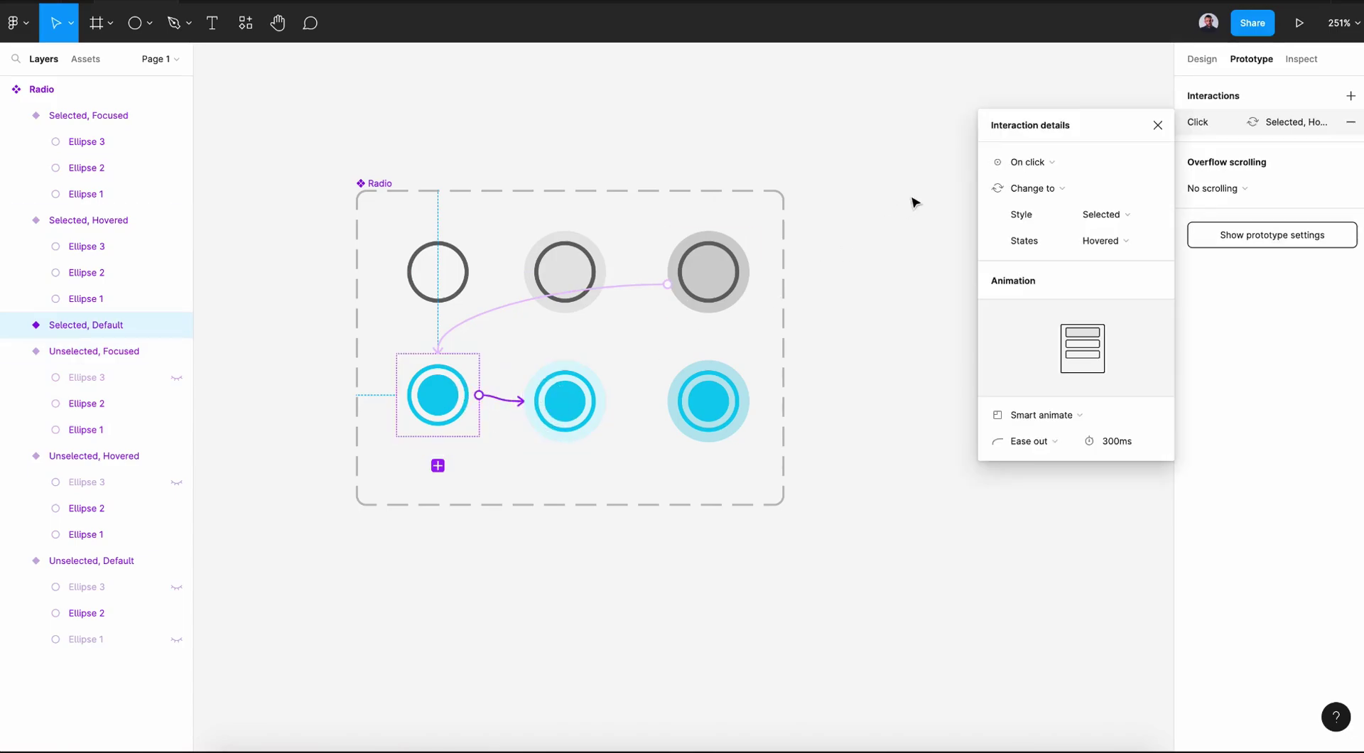
pyautogui.click(1028, 162)
pyautogui.click(1063, 202)
pyautogui.click(1157, 125)
# Connect Selected, Hovered to Selected, Focused with a While pressing interaction, keeping Smart animate as the animation
pyautogui.click(597, 401)
pyautogui.moveTo(606, 401); pyautogui.dragTo(700, 405)
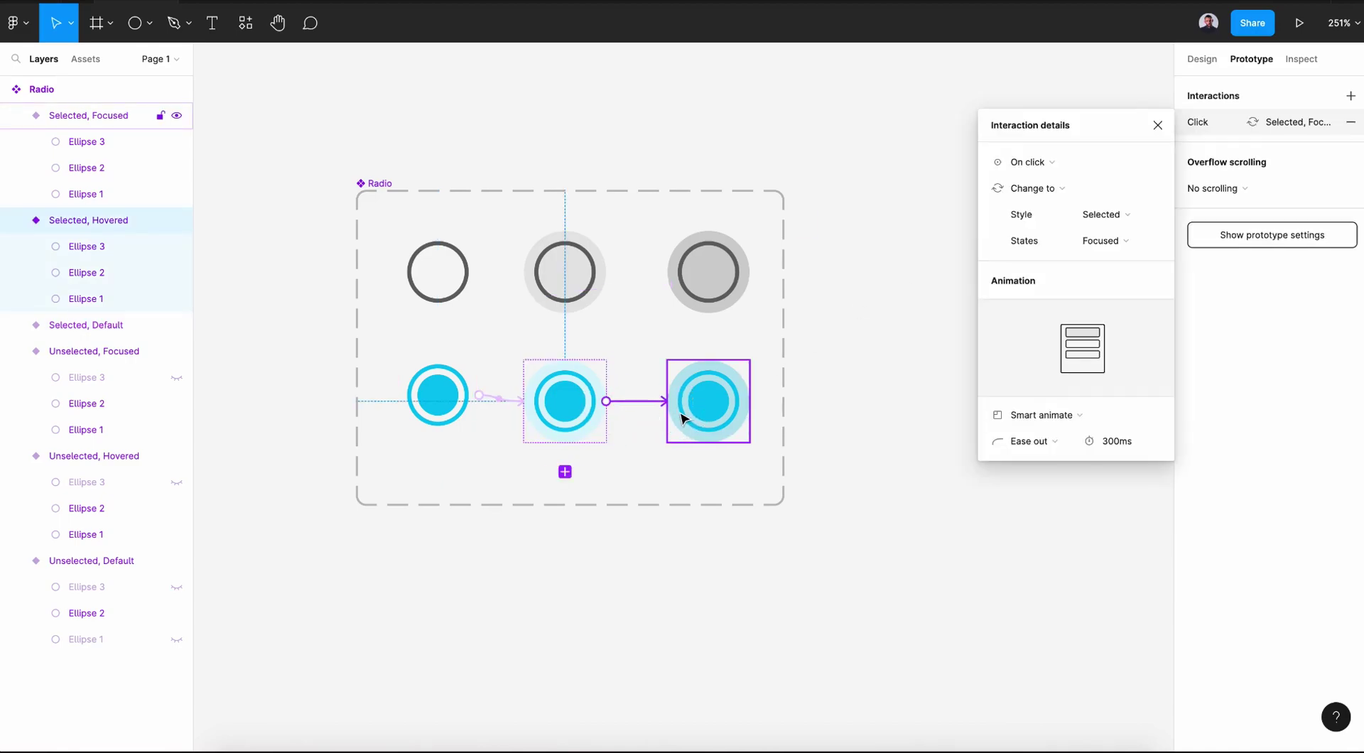
pyautogui.click(1030, 160)
pyautogui.click(1023, 221)
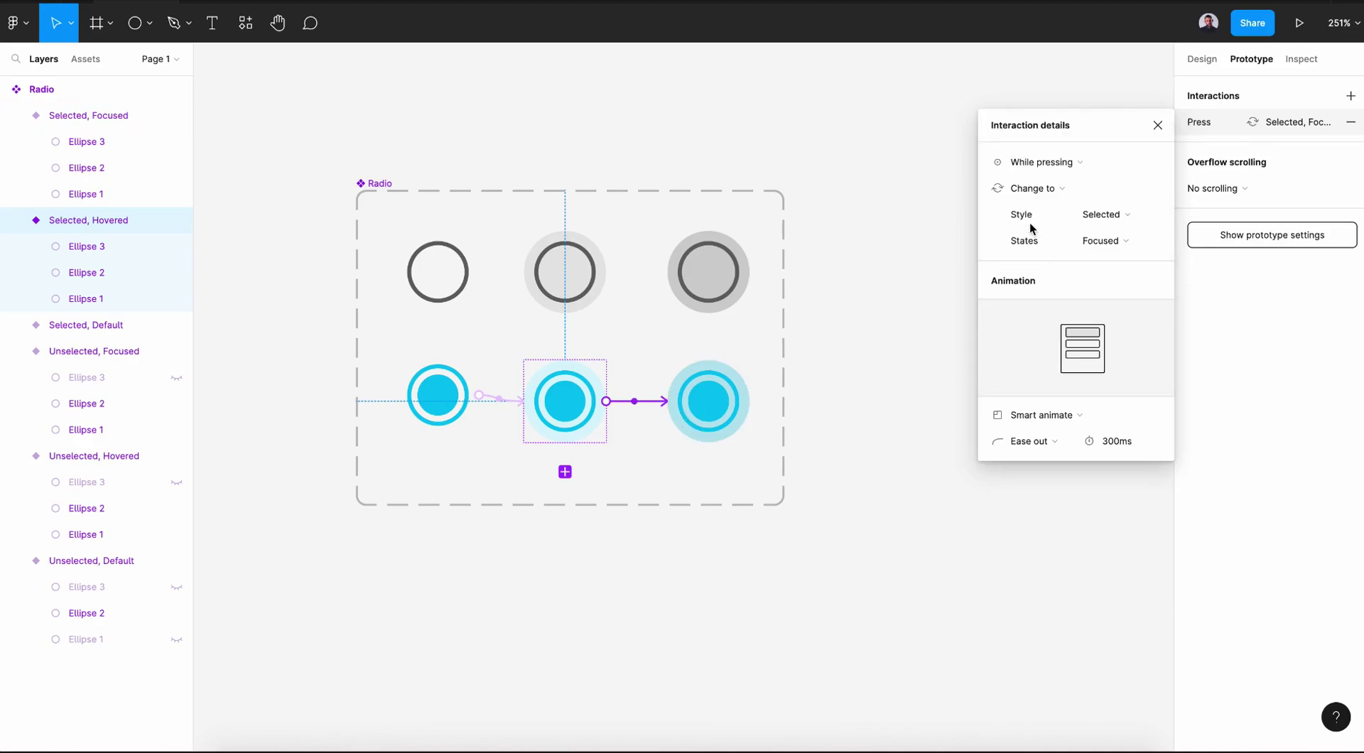
pyautogui.click(1033, 416)
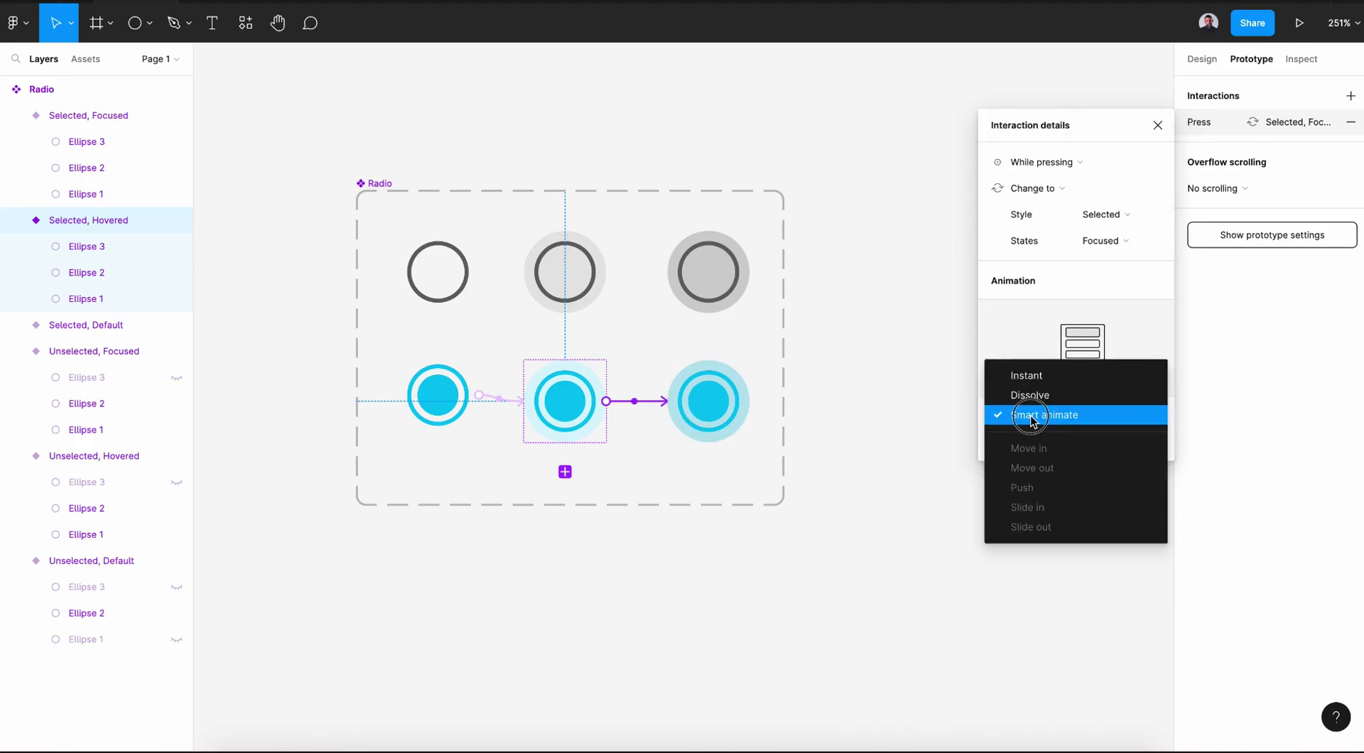
pyautogui.click(1031, 419)
# Connect Selected, Focused to Unselected, Default with an On click interaction
pyautogui.click(743, 423)
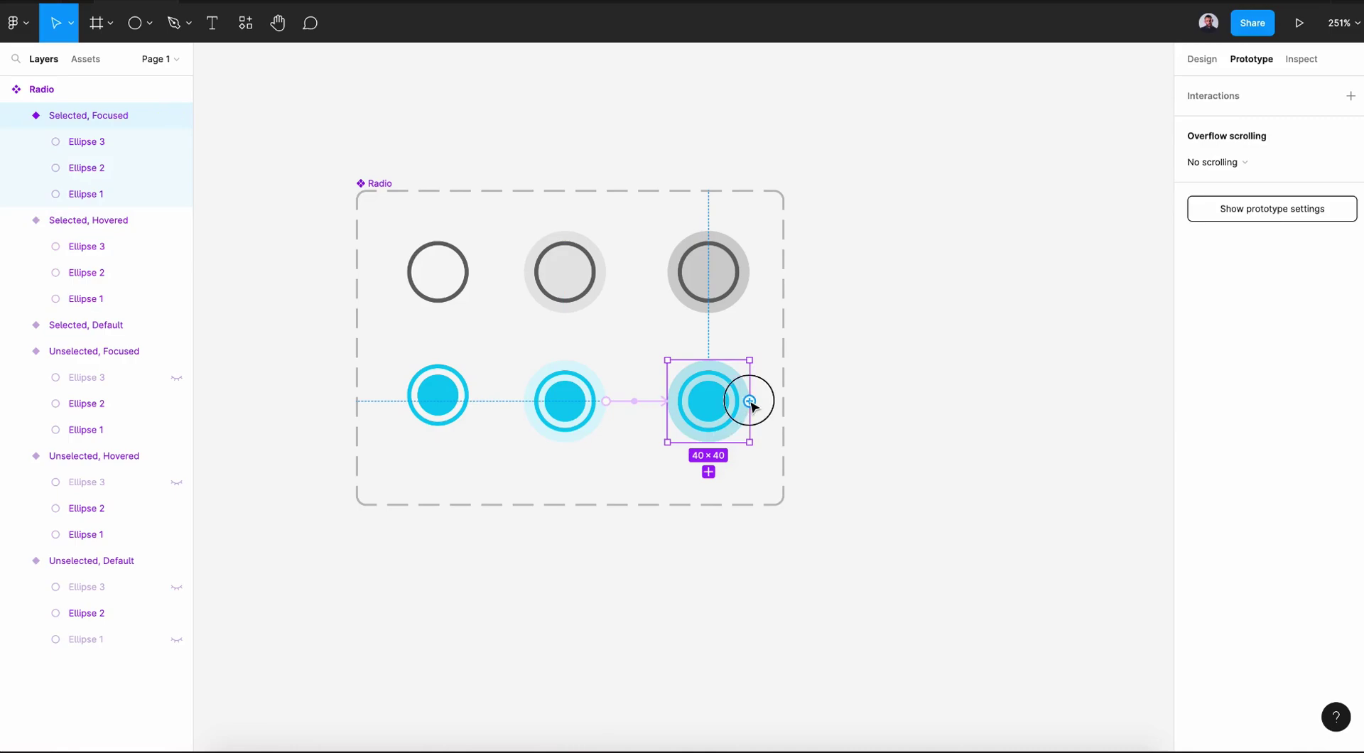
pyautogui.moveTo(749, 402); pyautogui.dragTo(437, 277)
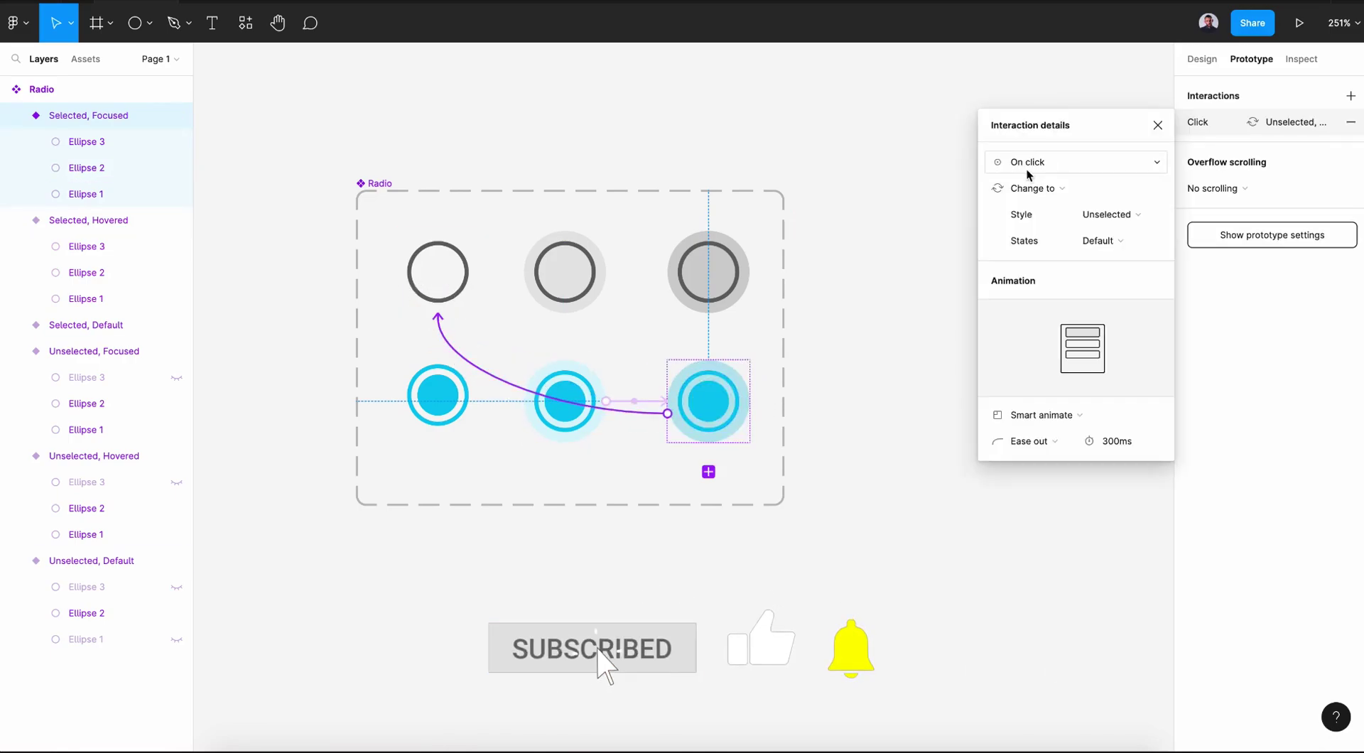
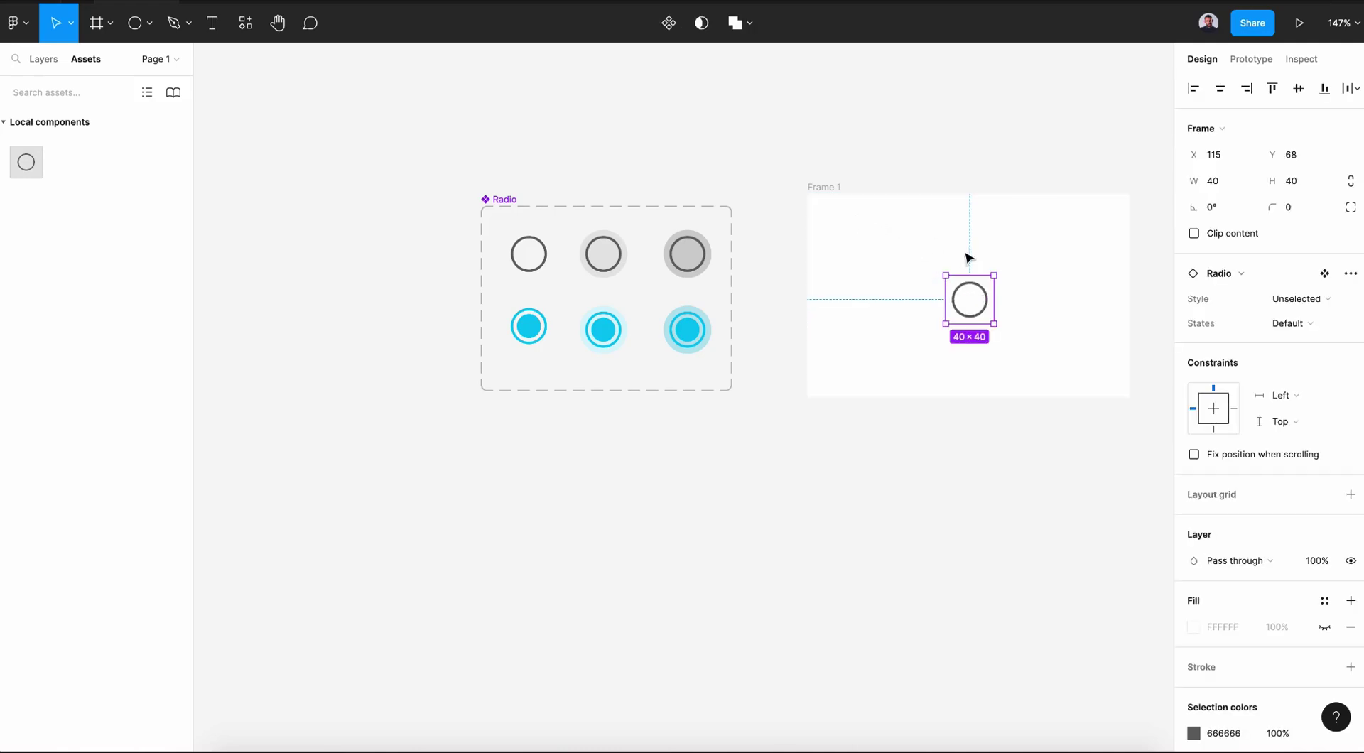
# Center the Radio instance horizontally and vertically within Frame 1
pyautogui.click(1219, 91)
pyautogui.click(1296, 92)
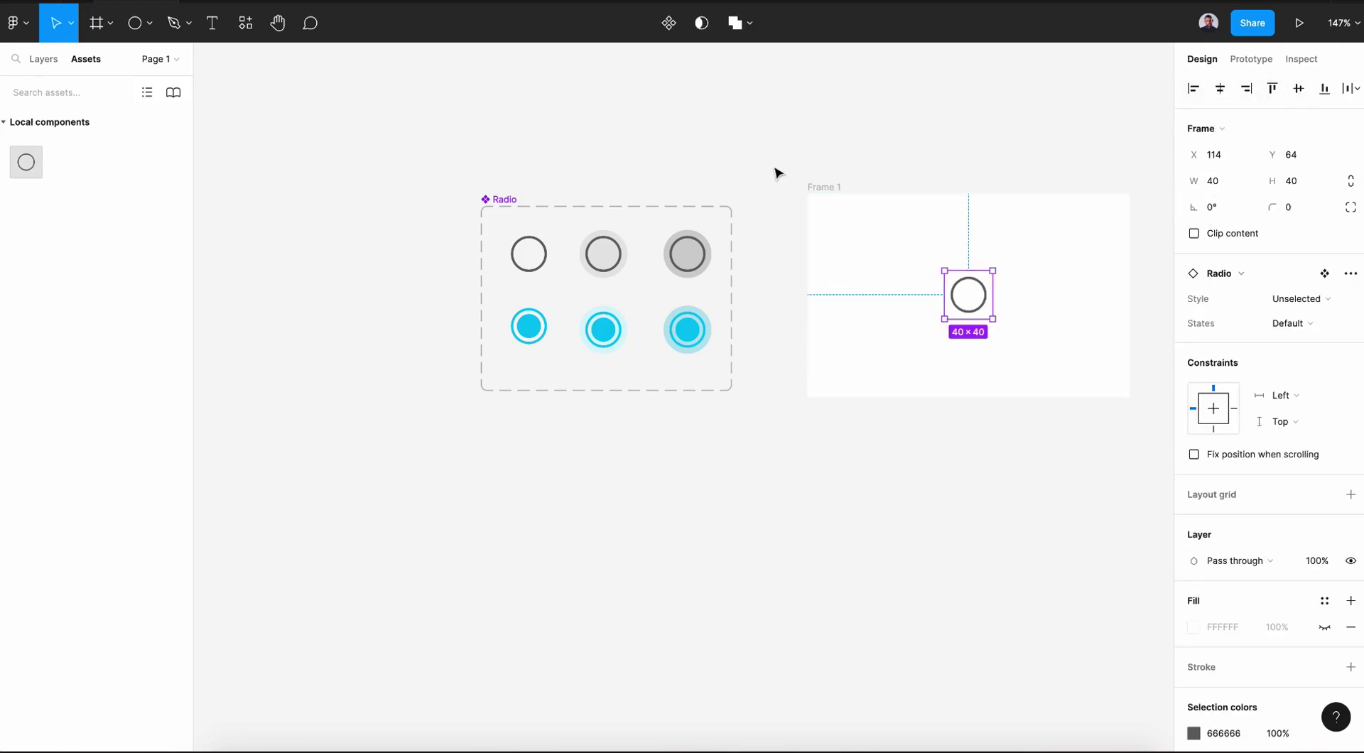
# Present Frame 1 as a prototype and test the radio button's hover and click behaviour
pyautogui.click(816, 189)
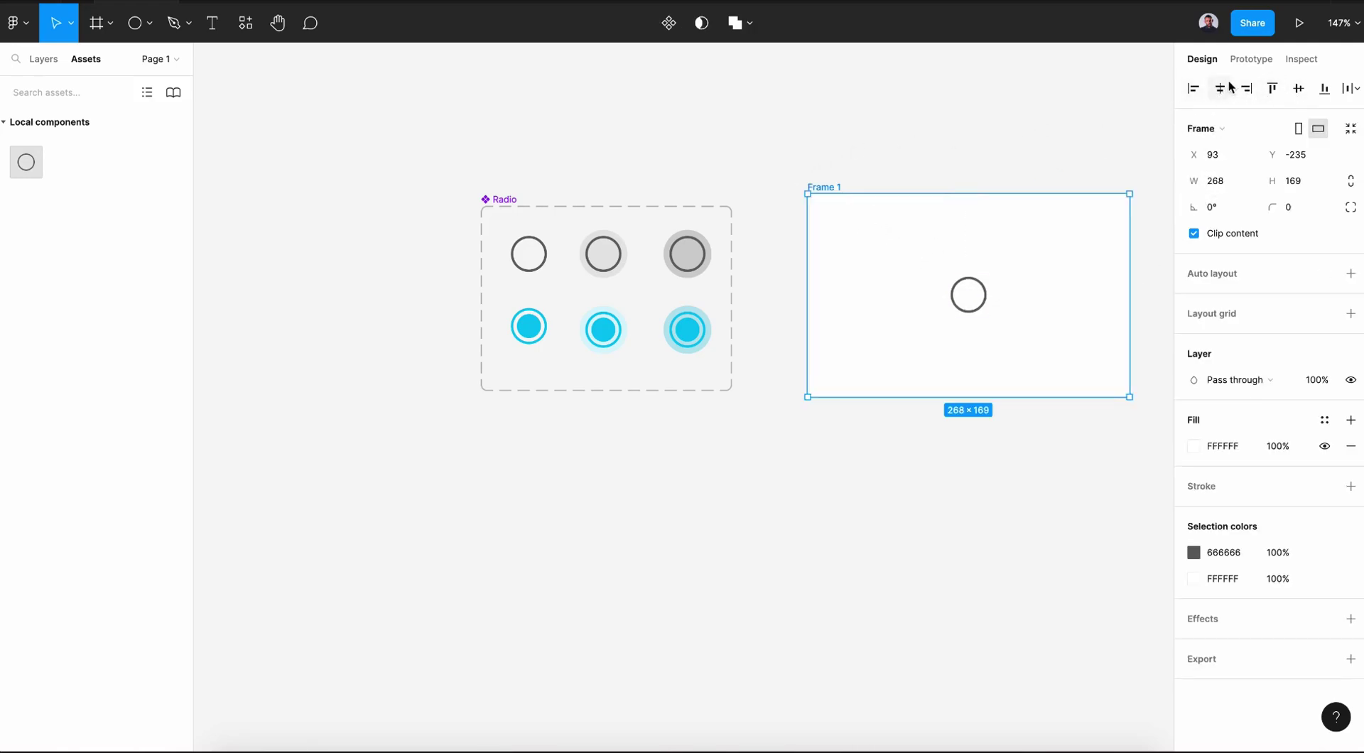
pyautogui.click(1296, 27)
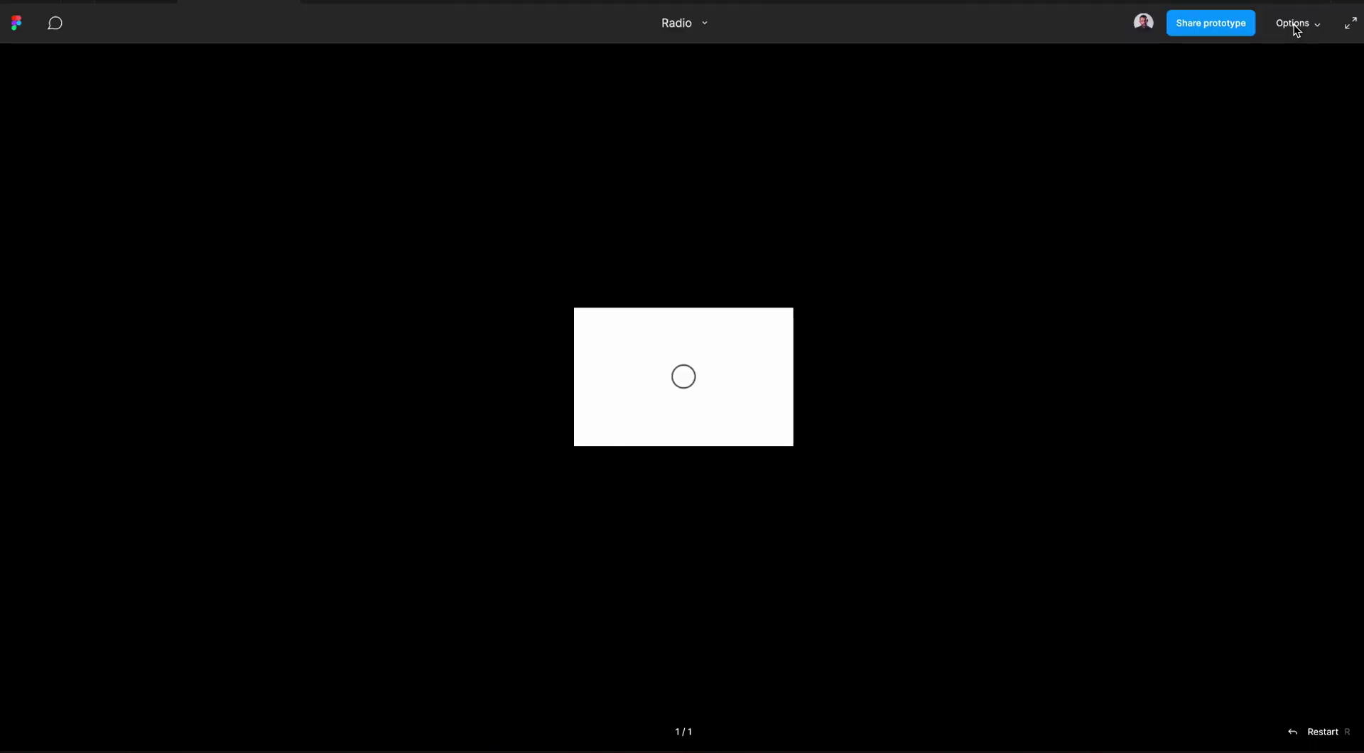
pyautogui.click(694, 384)
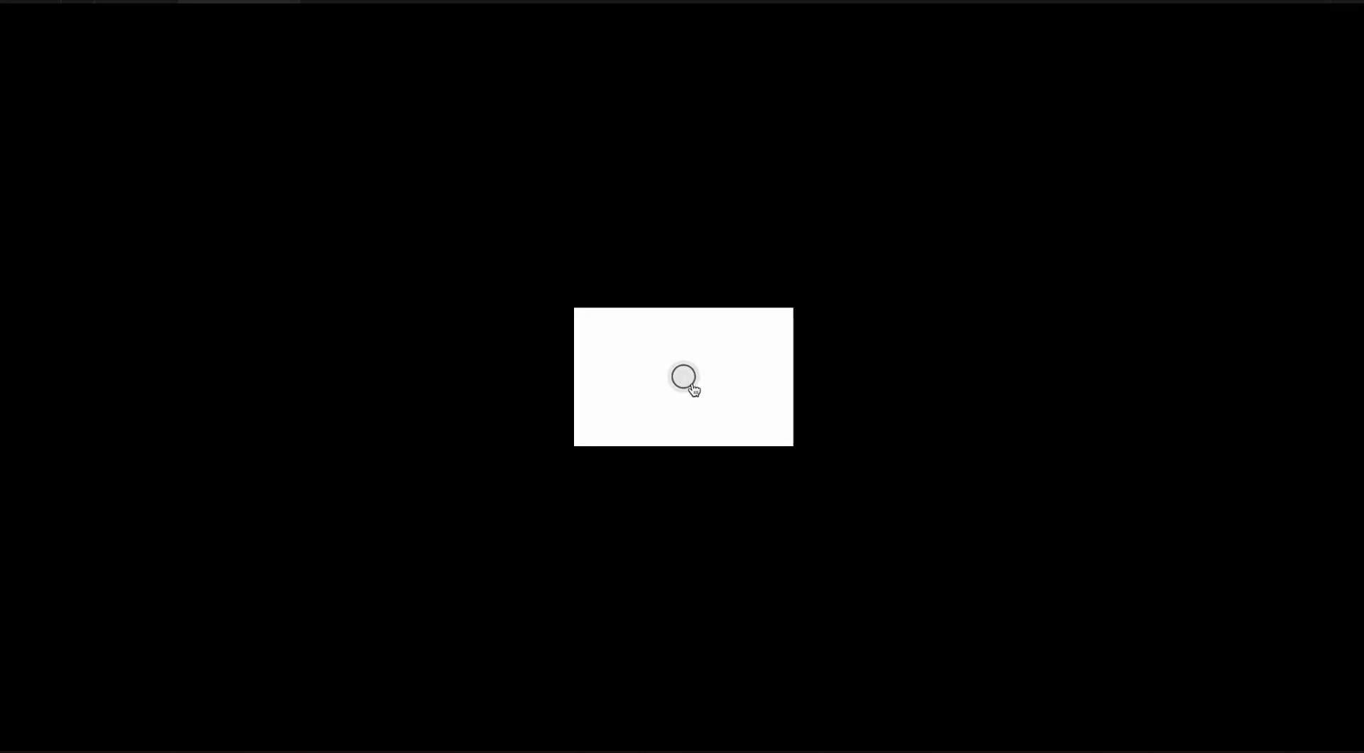
pyautogui.click(693, 390)
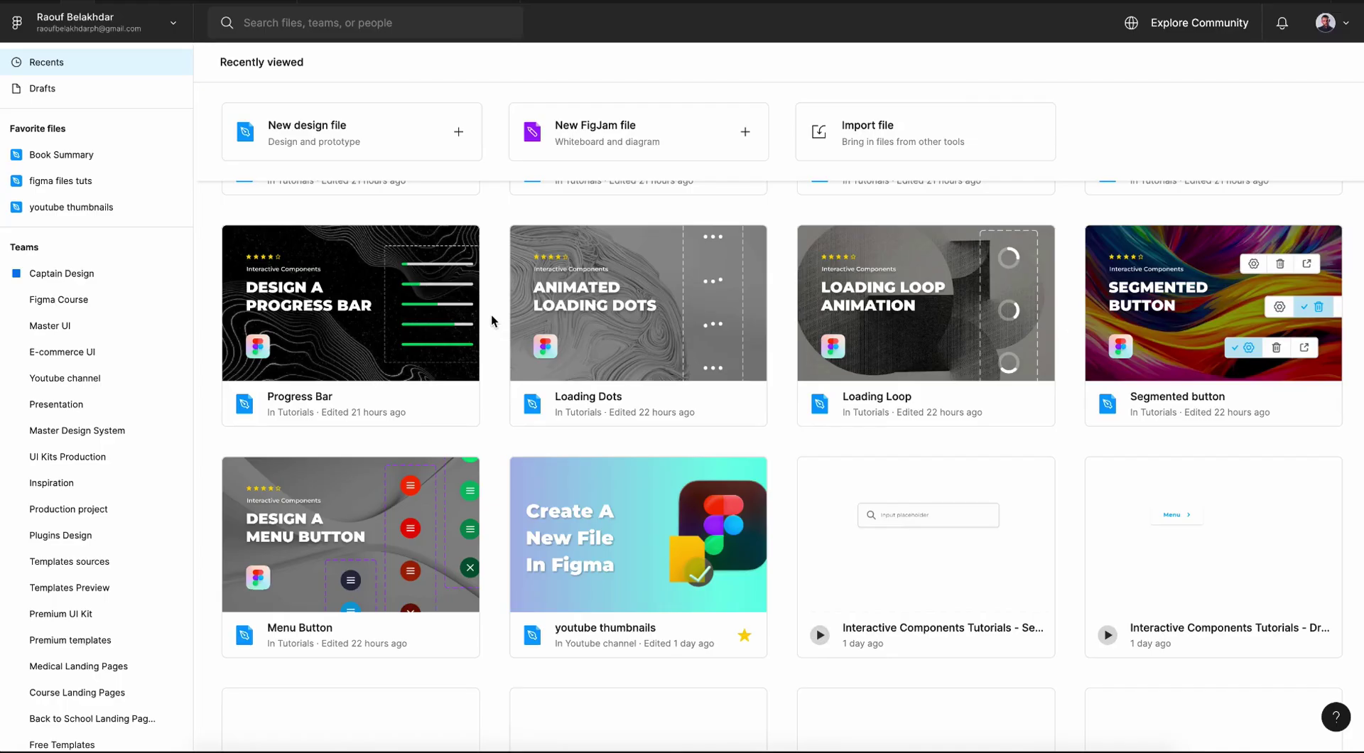
# Look through the recently viewed files and open the Master UI Plus - Create Dynamic User Interfaces file
pyautogui.scroll(2, 492, 314)
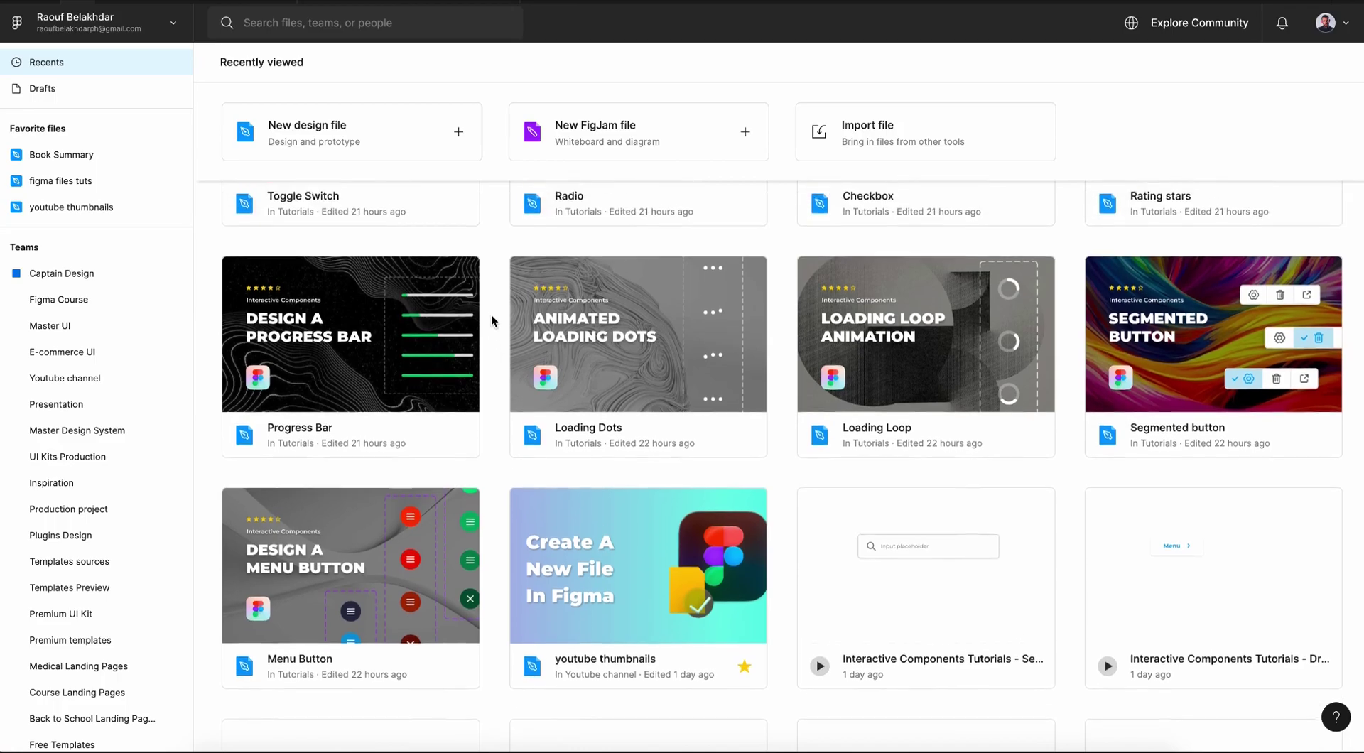
pyautogui.scroll(2, 491, 314)
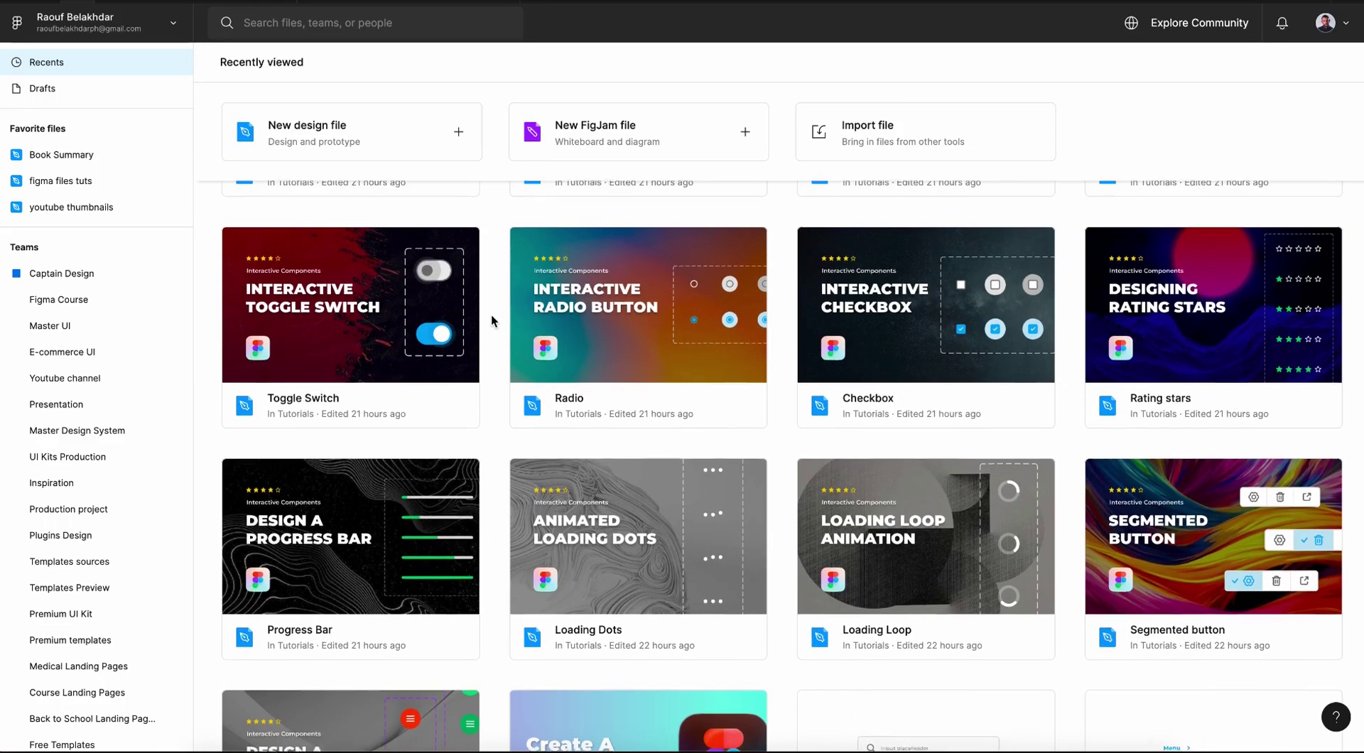
pyautogui.scroll(3, 492, 314)
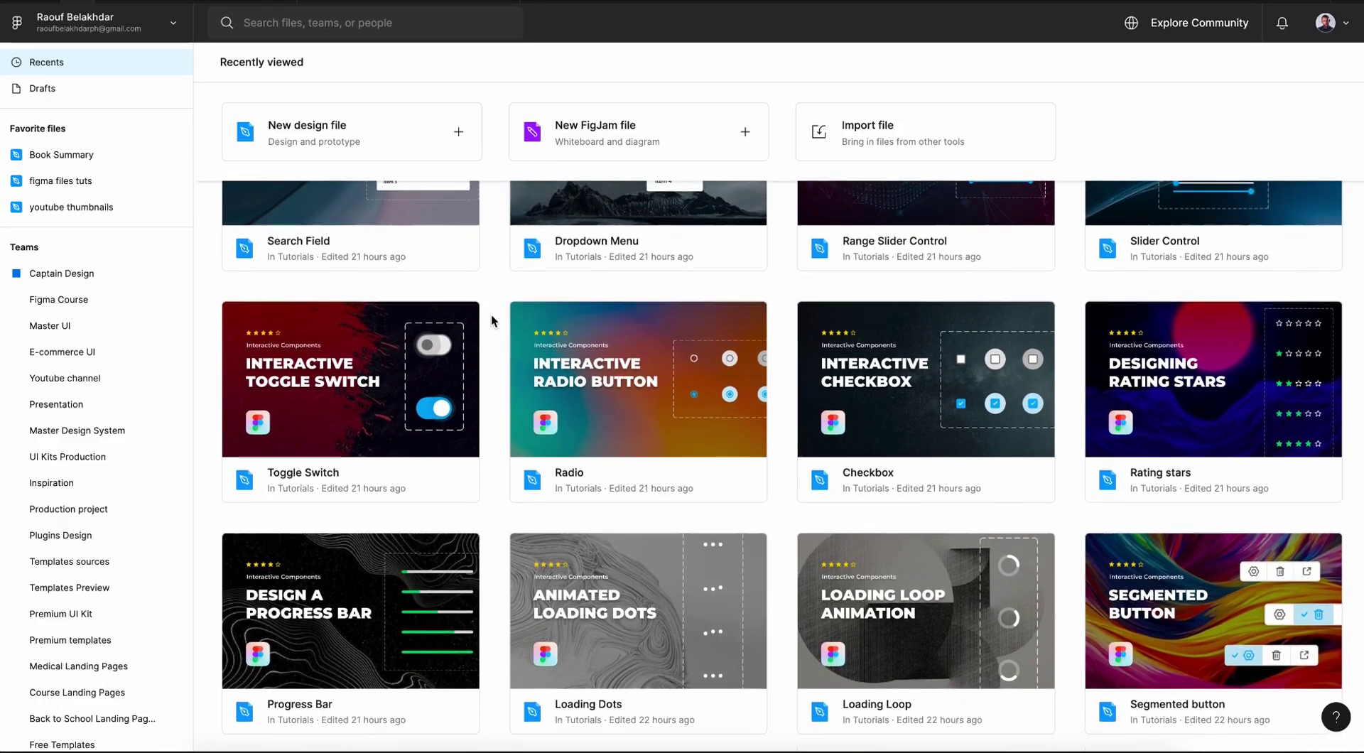
pyautogui.scroll(3, 491, 319)
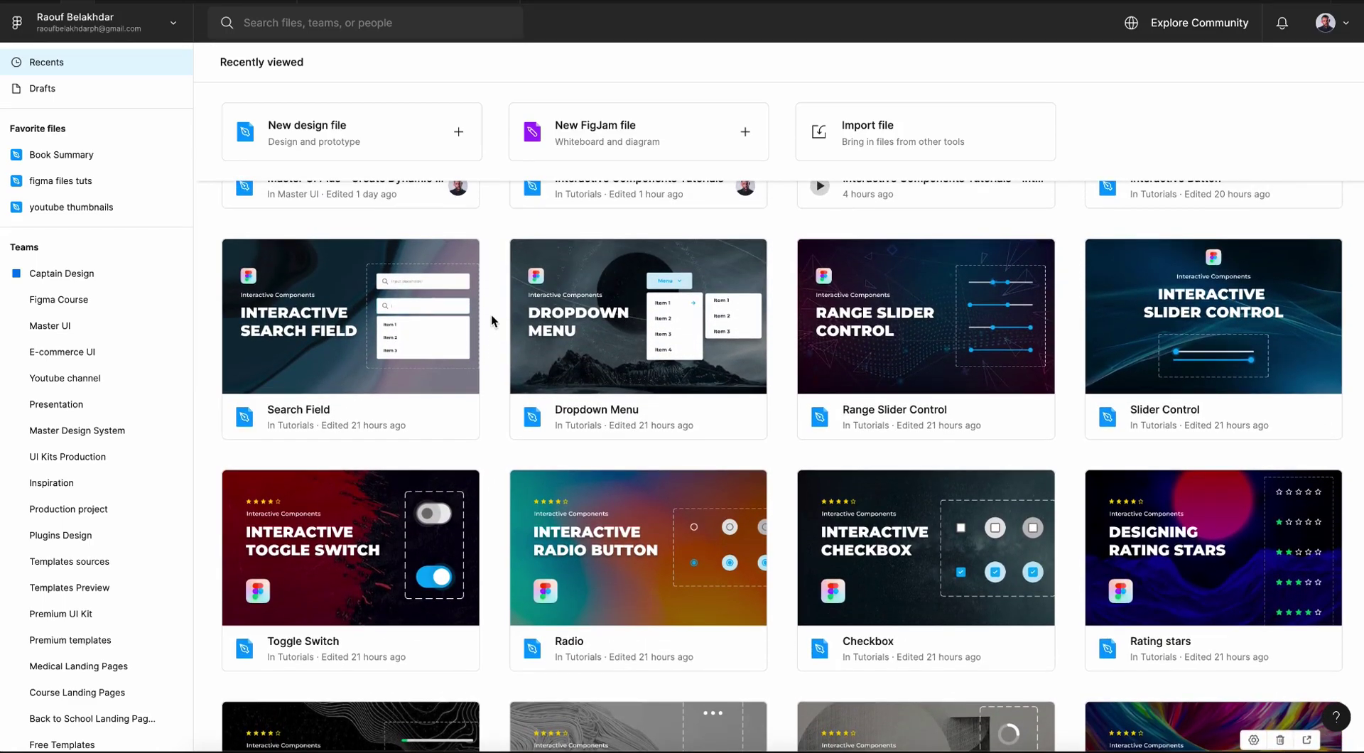
pyautogui.scroll(3, 492, 314)
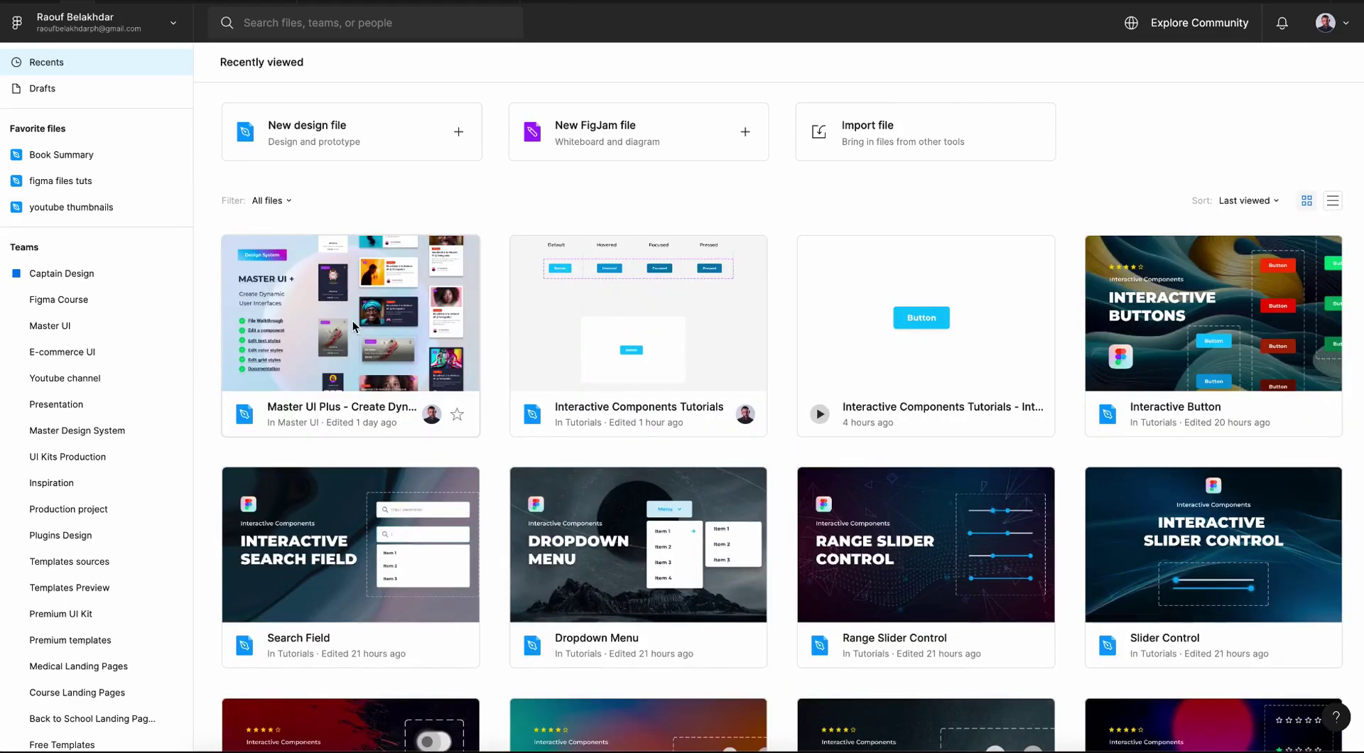
pyautogui.click(351, 320)
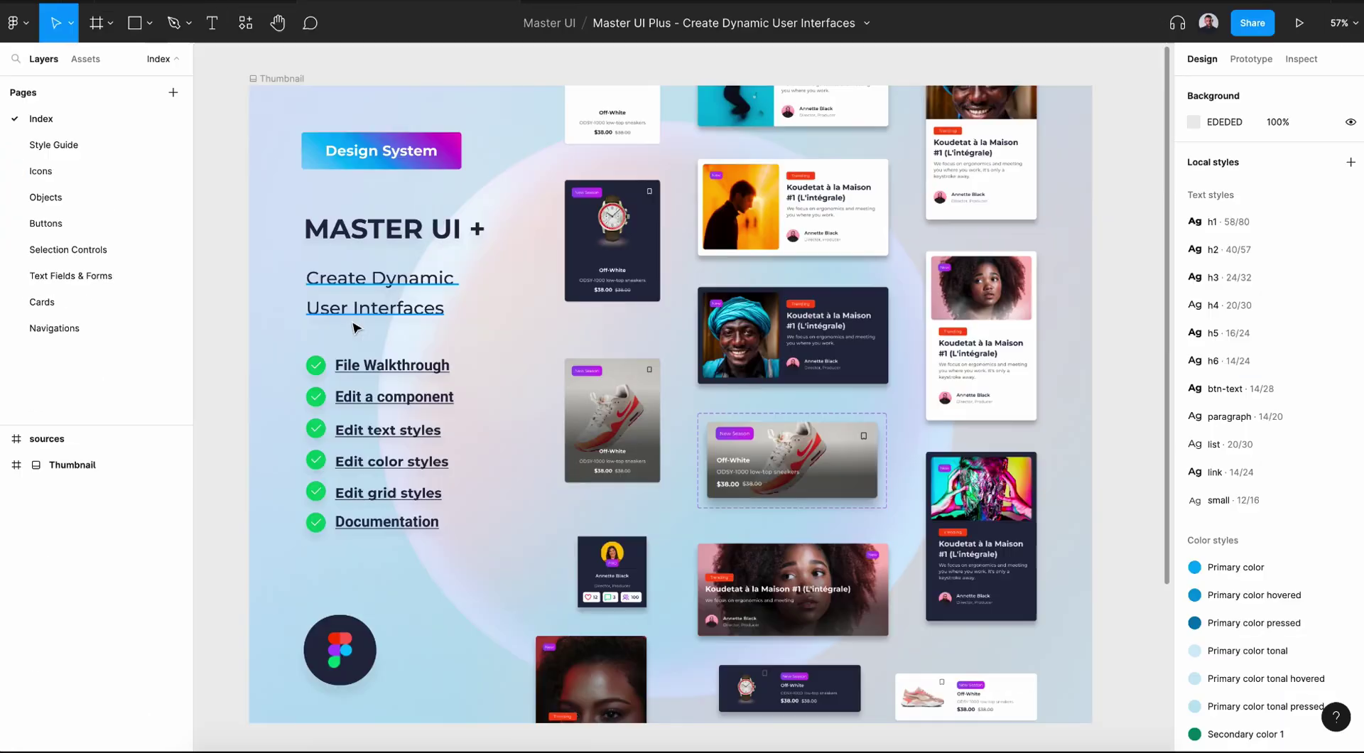
# Examine the design system's Icons, Objects, Buttons, Selection Controls, Text Fields & Forms and Cards pages
pyautogui.click(116, 168)
pyautogui.click(105, 187)
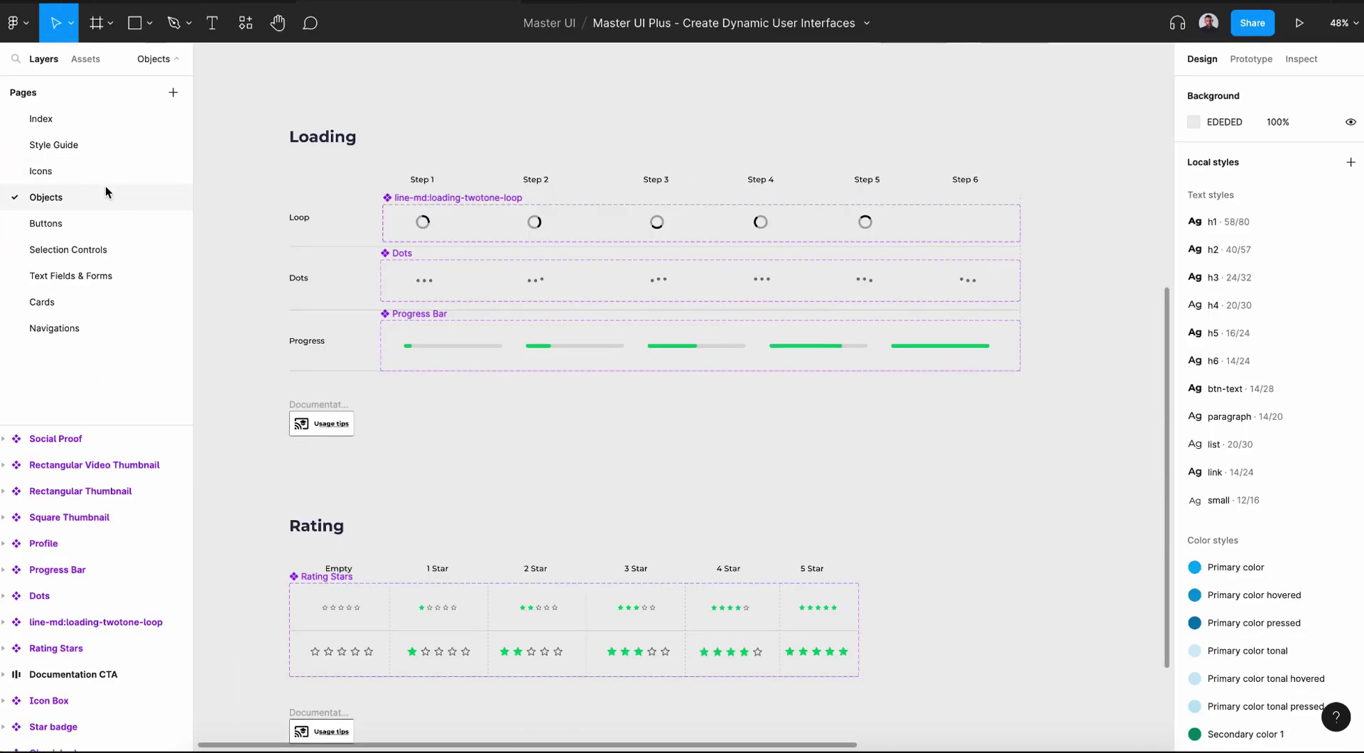
pyautogui.click(108, 224)
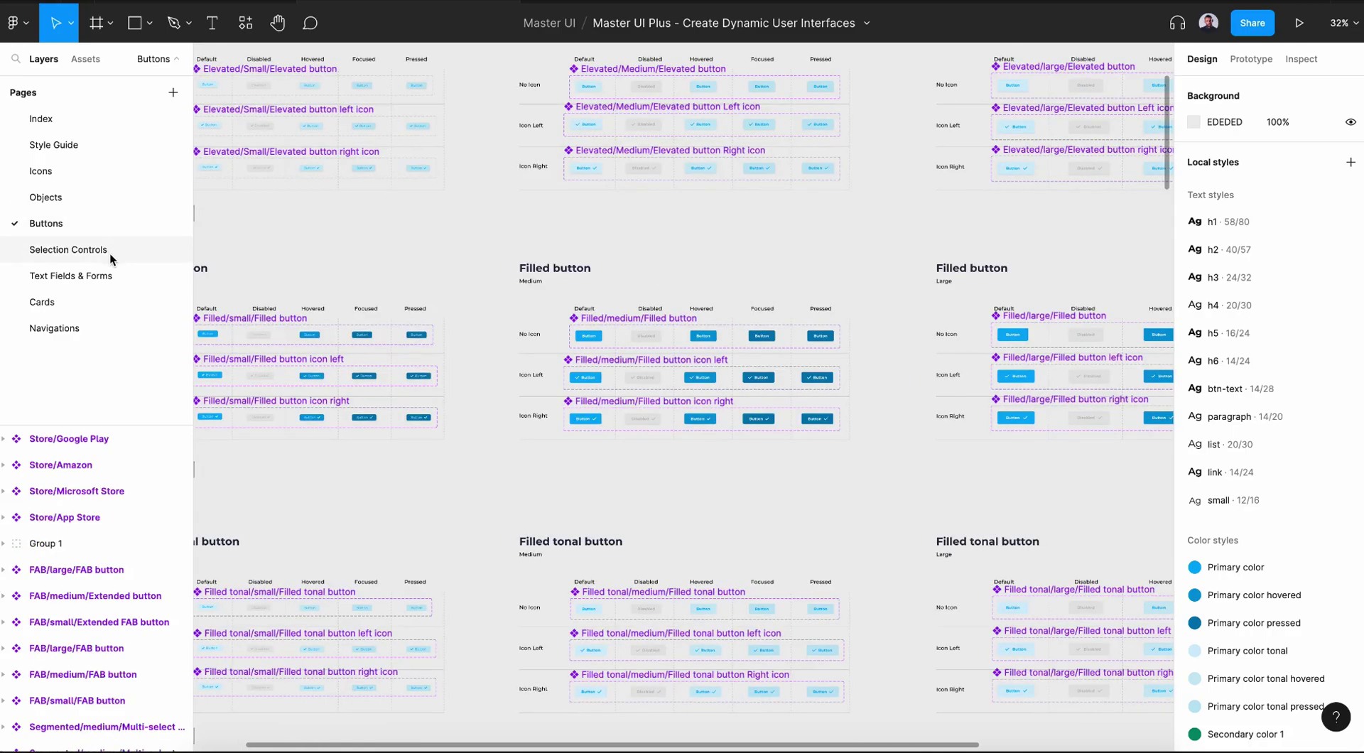
pyautogui.click(109, 252)
pyautogui.click(108, 275)
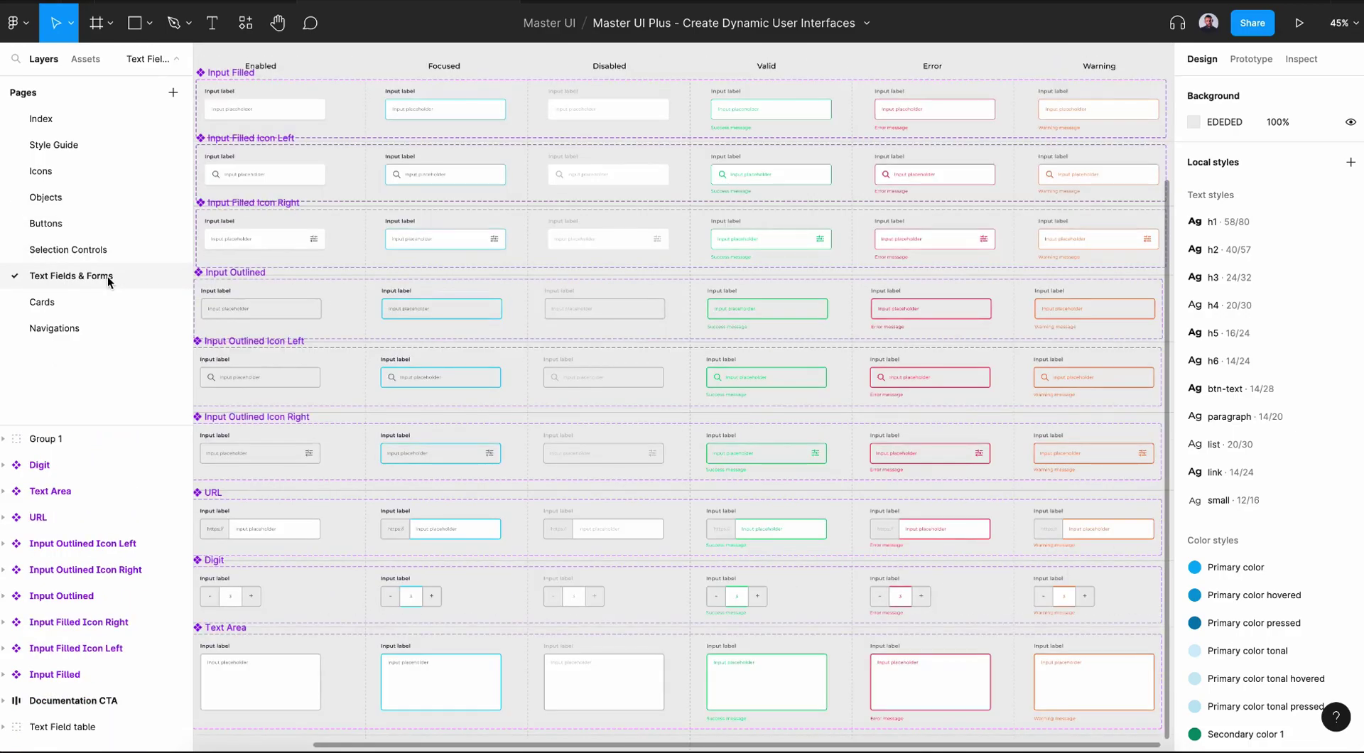
pyautogui.click(103, 310)
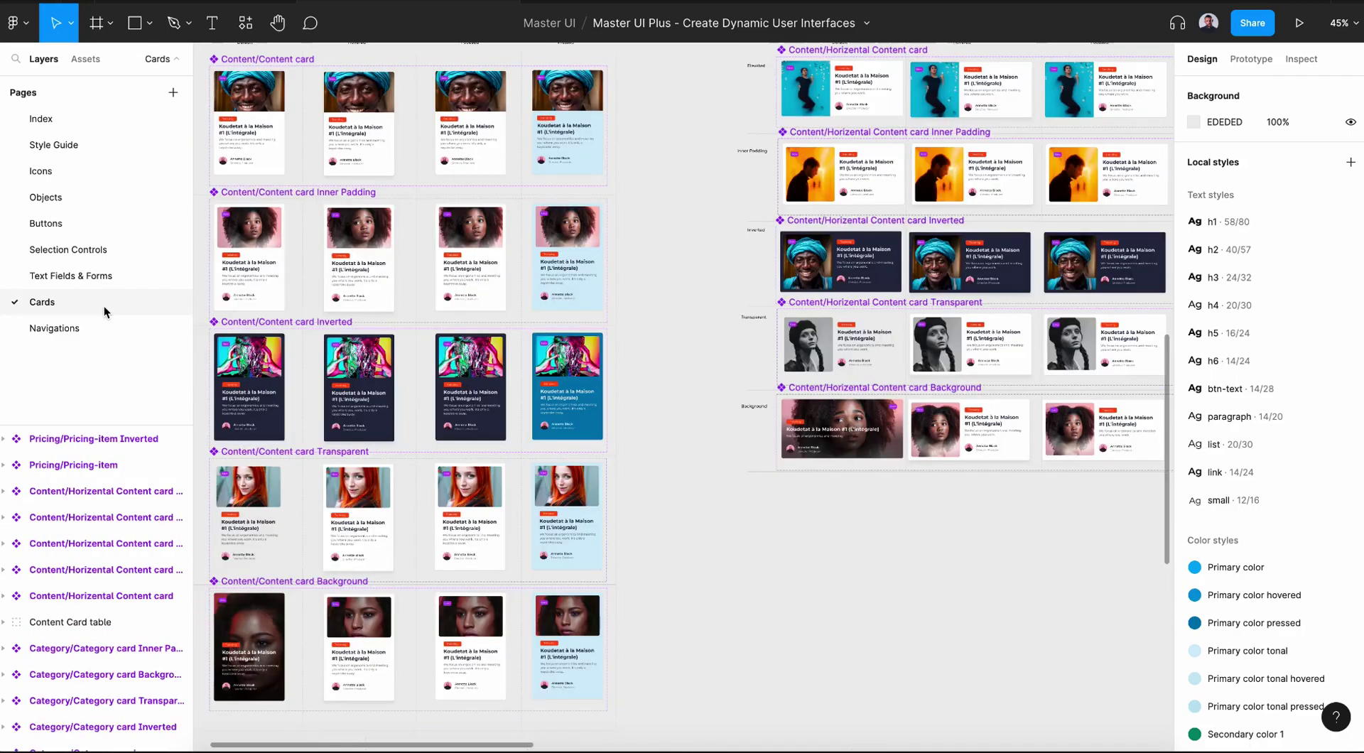